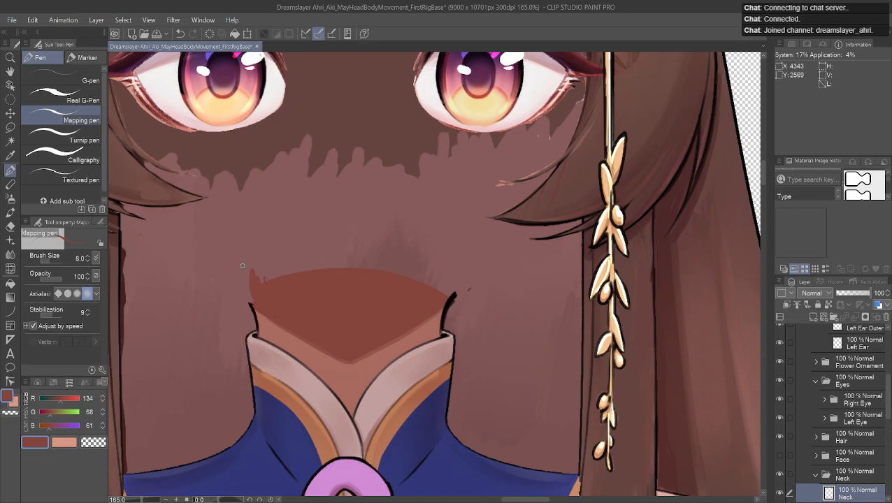
Step: Extend the left neck outline upward in black sampled from the existing line, using the Mapping pen at brush size 2
left_click(253, 313, "alt")
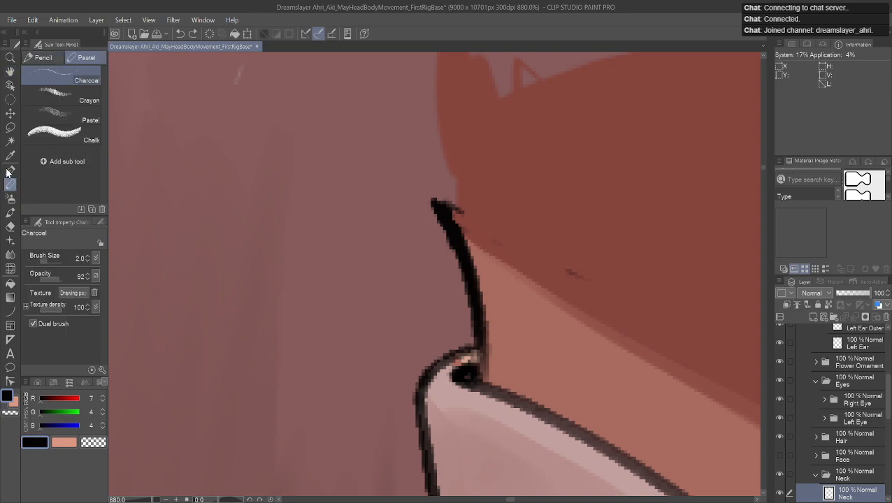
left_click(9, 171)
left_click(88, 261)
left_click(87, 260)
left_click(87, 260)
left_click(88, 260)
left_click(88, 261)
left_click(87, 261)
mouse_move(440, 207)
left_mouse_down()
mouse_move(426, 165)
mouse_move(439, 217)
mouse_move(430, 152)
left_mouse_up()
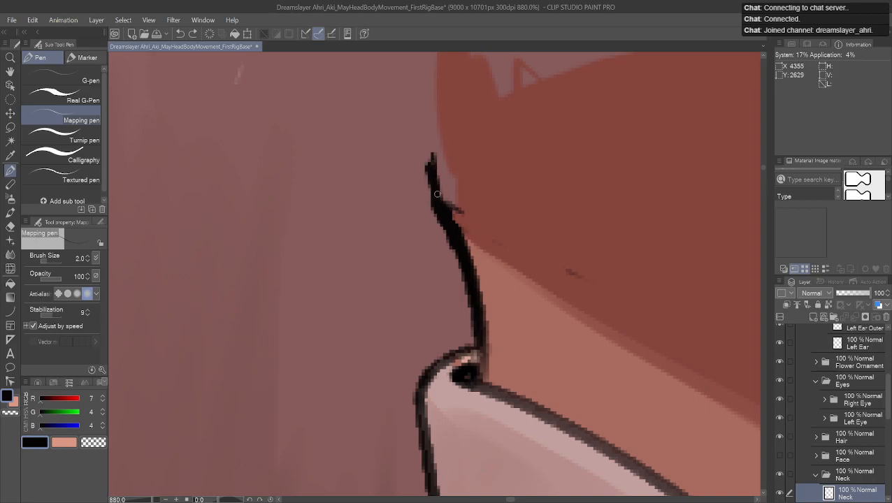
Step: Thicken and lengthen the black extension of the left neck outline, resampling black from the existing line
left_click_drag(428, 198, 413, 148)
left_click_drag(431, 183, 412, 131)
left_click_drag(450, 217, 422, 151)
left_click_drag(437, 190, 413, 130)
left_click(467, 267, "alt")
left_click_drag(420, 155, 404, 102)
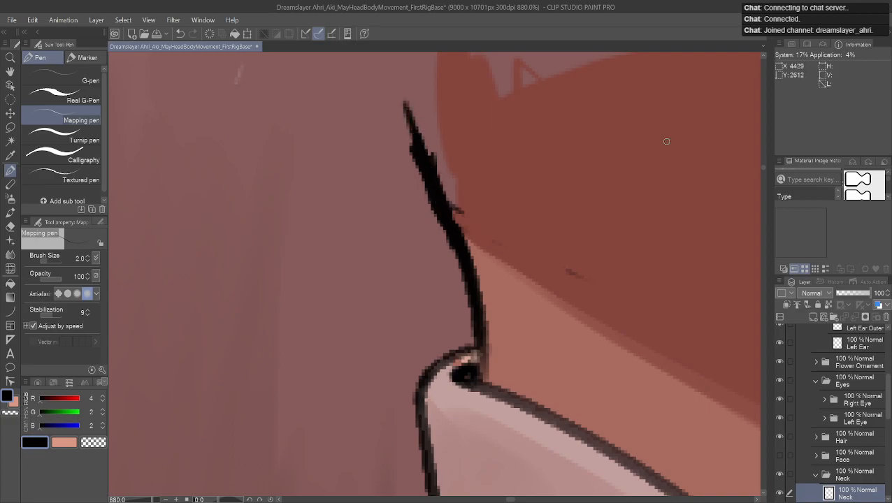
Step: Check the extended neck line against the Face folder, and draw the left outline further up into the hidden face area
left_click(781, 456)
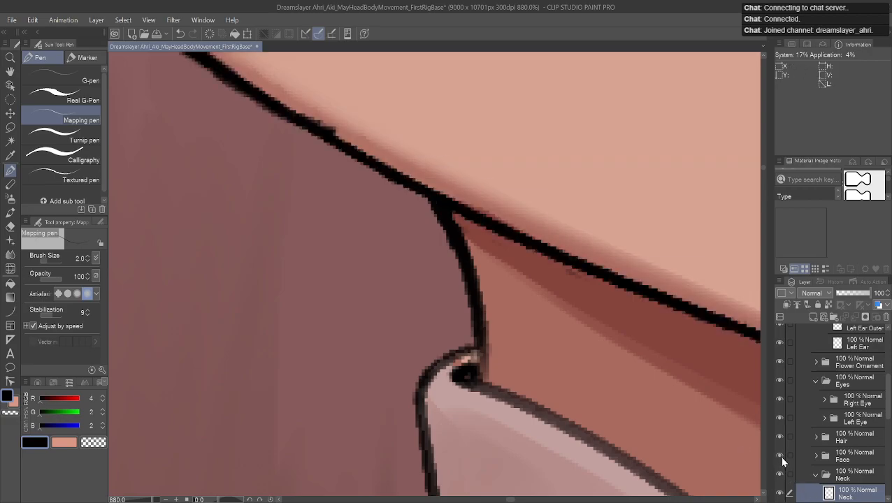
scroll(498, 219, "down", 2)
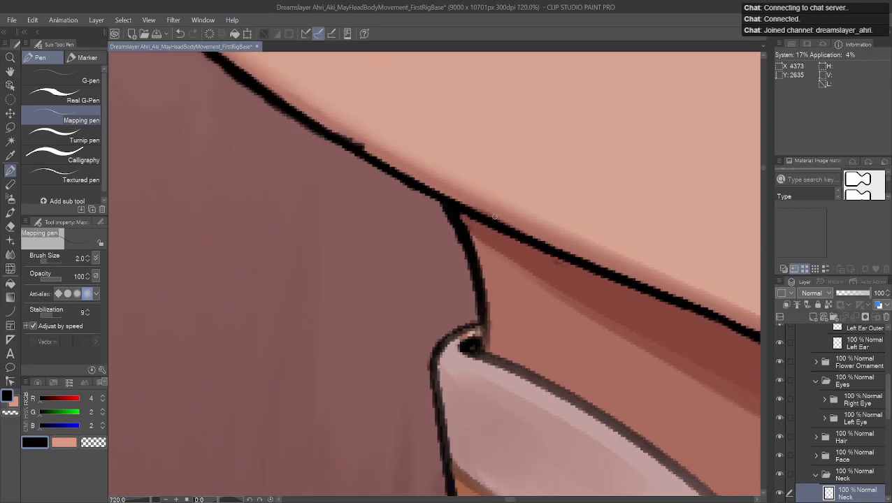
left_click(10, 71)
left_click_drag(432, 98, 443, 337)
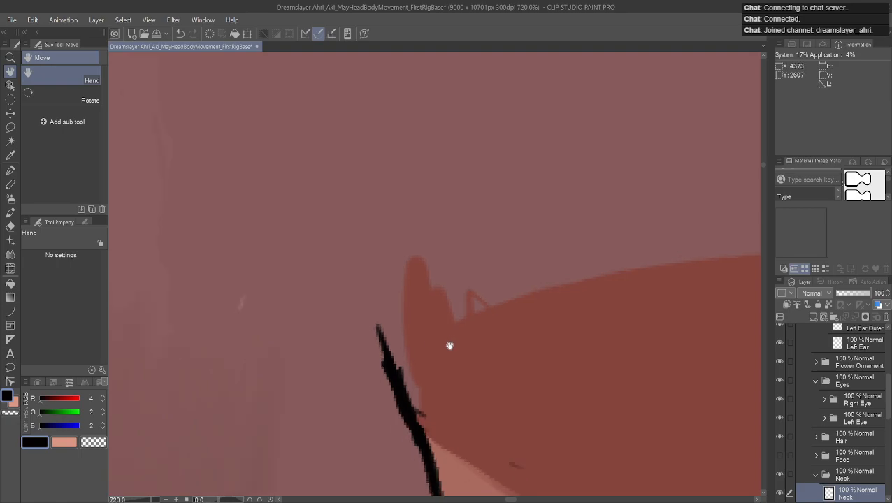
scroll(451, 343, "up", 3)
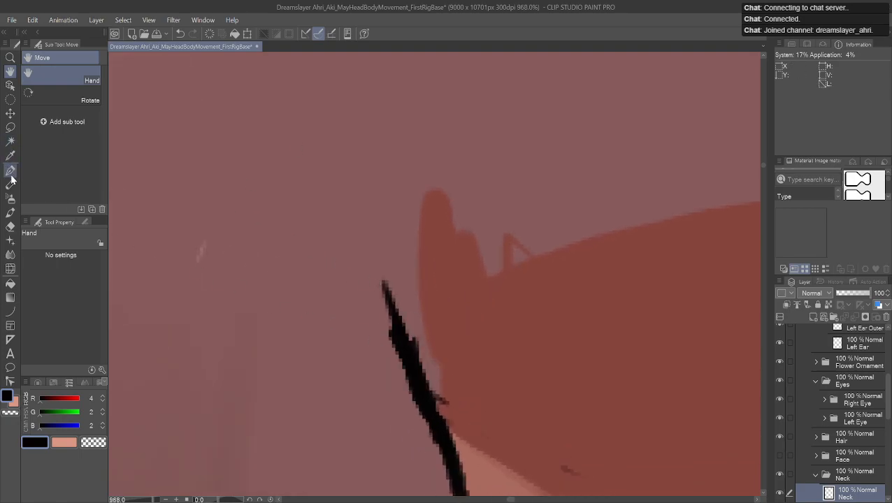
left_click(10, 170)
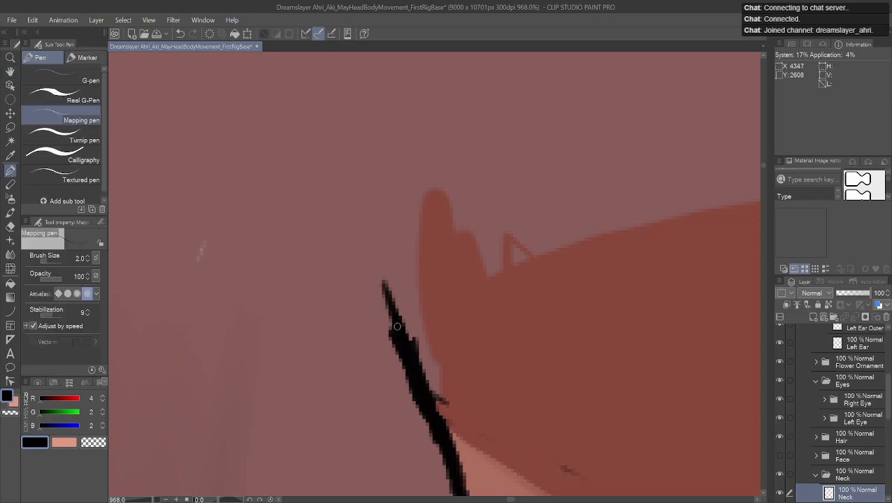
mouse_move(398, 336)
left_mouse_down()
mouse_move(373, 256)
mouse_move(386, 319)
mouse_move(374, 298)
mouse_move(390, 291)
mouse_move(370, 272)
mouse_move(379, 309)
mouse_move(363, 267)
mouse_move(369, 258)
mouse_move(379, 295)
left_mouse_up()
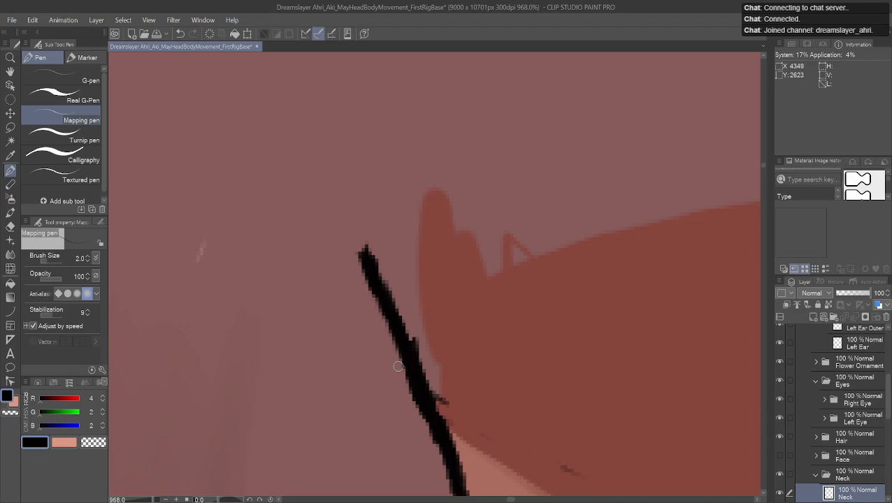
left_click_drag(349, 223, 364, 259)
left_click_drag(350, 216, 367, 261)
left_click_drag(354, 218, 368, 256)
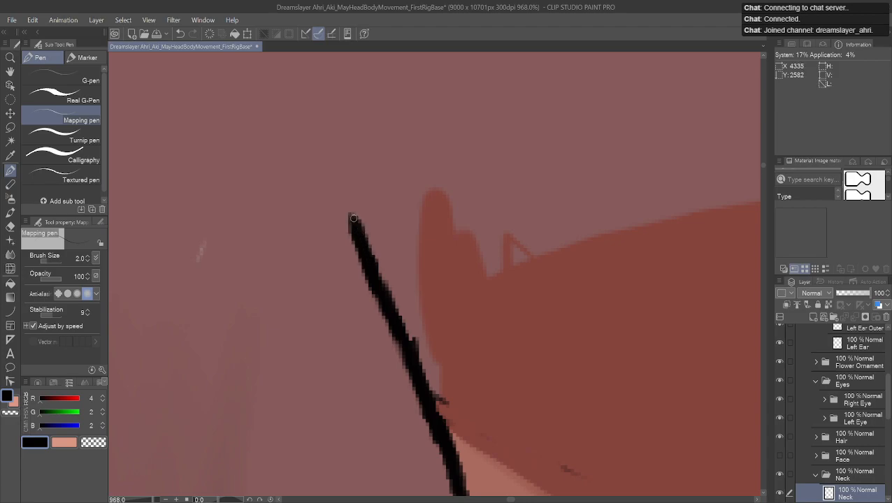
Step: Fill the gap between the left neck outline and the neck shadow with the sampled reddish-brown shadow color
left_click(461, 363, "alt")
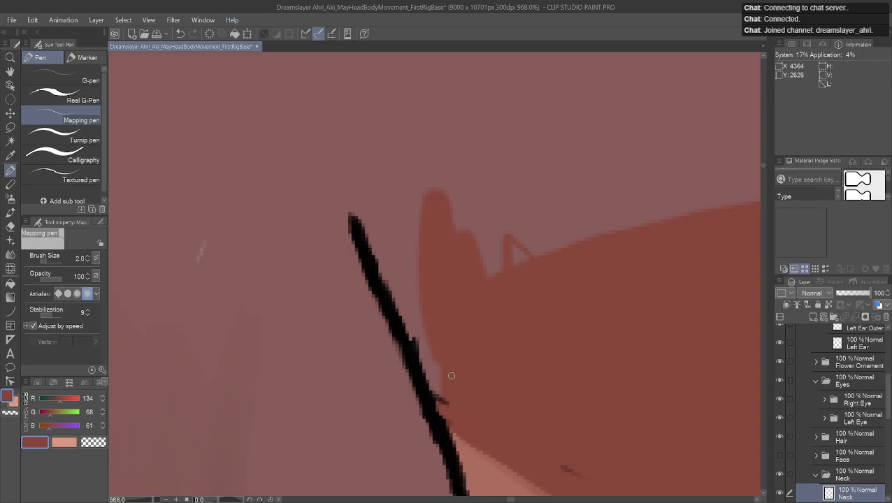
left_click_drag(437, 380, 442, 402)
left_click(458, 342, "alt")
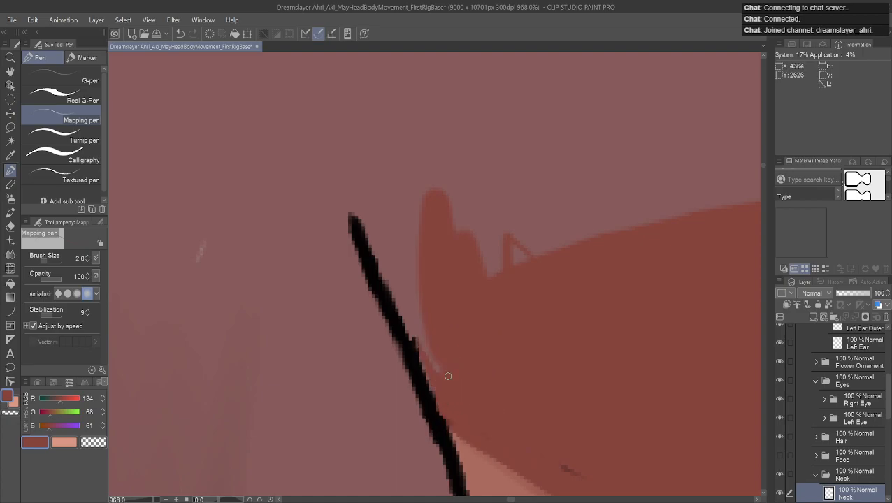
left_click(454, 319, "alt")
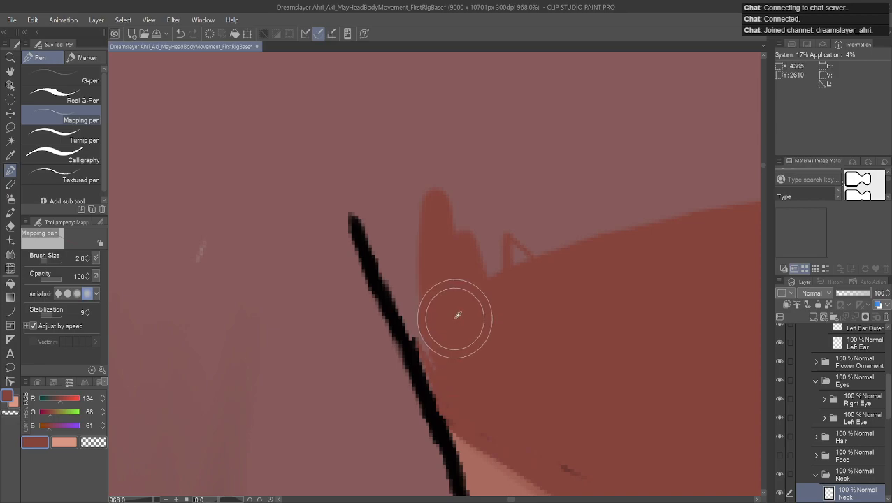
mouse_move(407, 205)
left_mouse_down()
mouse_move(390, 210)
mouse_move(427, 203)
mouse_move(364, 215)
left_mouse_up()
left_click_drag(367, 218, 399, 289)
mouse_move(375, 222)
left_mouse_down()
mouse_move(388, 220)
mouse_move(376, 223)
mouse_move(379, 238)
mouse_move(393, 248)
mouse_move(401, 236)
mouse_move(390, 226)
mouse_move(414, 281)
left_mouse_up()
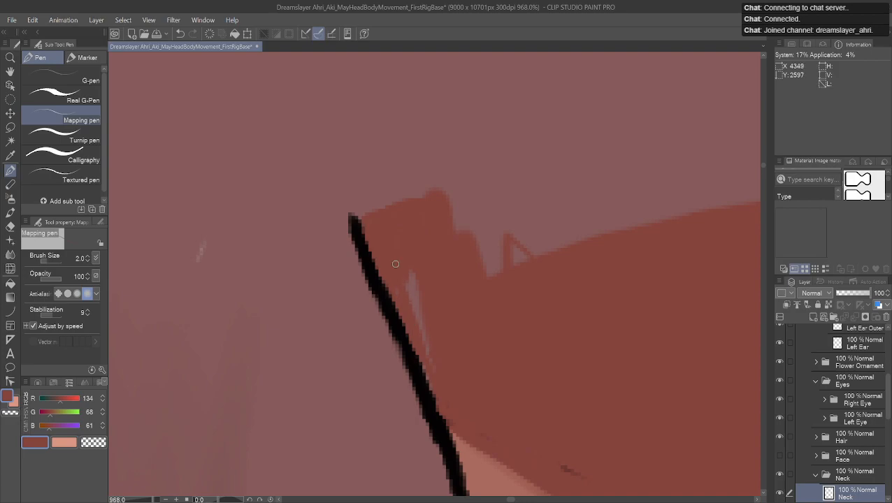
mouse_move(412, 319)
left_mouse_down()
mouse_move(411, 287)
mouse_move(422, 328)
left_mouse_up()
left_click_drag(436, 365, 434, 381)
Step: Fill the notches and raise the left part of the neck shadow's upper edge, enlarging the brush to size 6
mouse_move(452, 203)
left_mouse_down()
mouse_move(482, 280)
mouse_move(472, 245)
mouse_move(487, 273)
left_mouse_up()
mouse_move(458, 188)
left_mouse_down()
mouse_move(508, 281)
mouse_move(489, 215)
mouse_move(502, 260)
left_mouse_up()
left_click_drag(419, 196, 627, 153)
left_click_drag(469, 187, 591, 170)
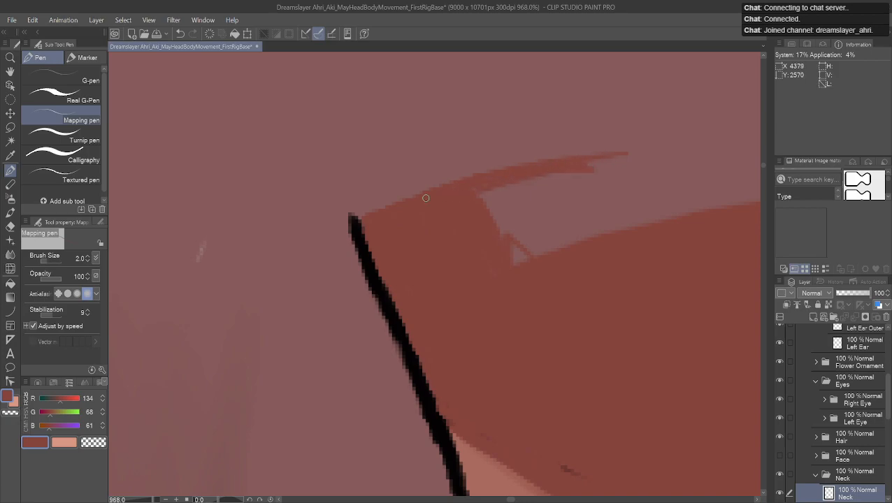
left_click(88, 256)
left_click(88, 256)
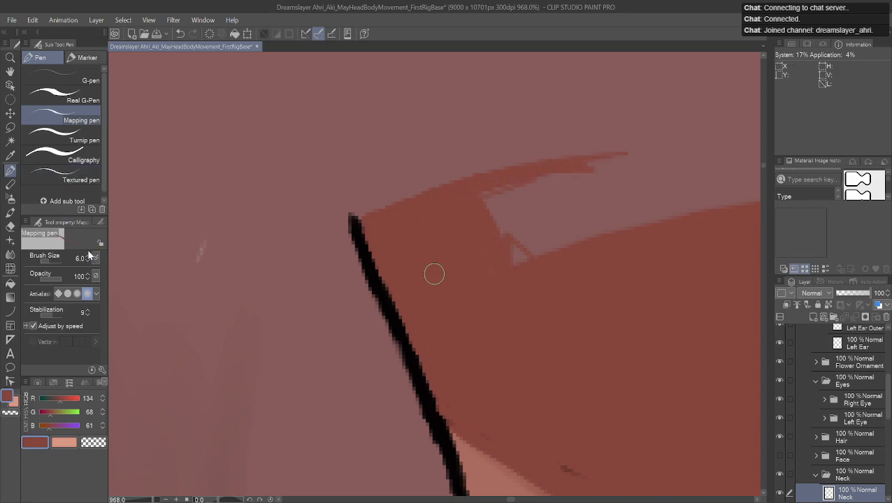
mouse_move(470, 246)
left_mouse_down()
mouse_move(527, 193)
mouse_move(569, 193)
mouse_move(585, 175)
mouse_move(607, 170)
mouse_move(552, 177)
left_mouse_up()
mouse_move(476, 219)
left_mouse_down()
mouse_move(546, 201)
mouse_move(524, 171)
mouse_move(533, 231)
mouse_move(694, 204)
mouse_move(615, 211)
mouse_move(689, 187)
mouse_move(644, 203)
mouse_move(606, 183)
mouse_move(746, 164)
mouse_move(755, 154)
mouse_move(711, 159)
left_mouse_up()
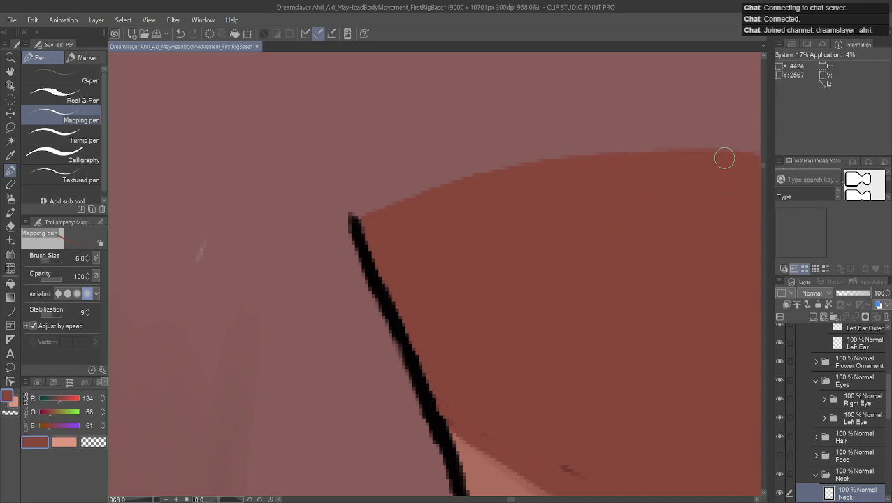
Step: Paint the raised upper edge of the neck shadow across to the right outline, undoing the first stroke and redoing it
left_click(10, 72)
left_click_drag(525, 144, 402, 144)
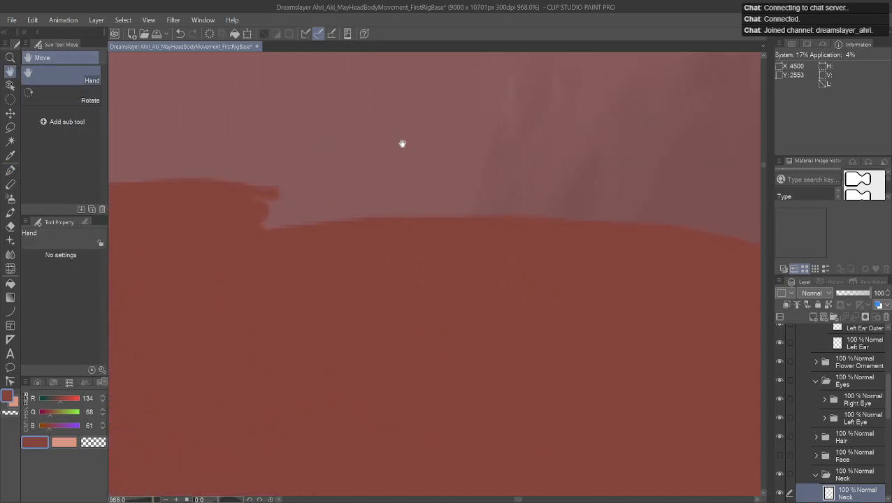
scroll(440, 221, "down", 5)
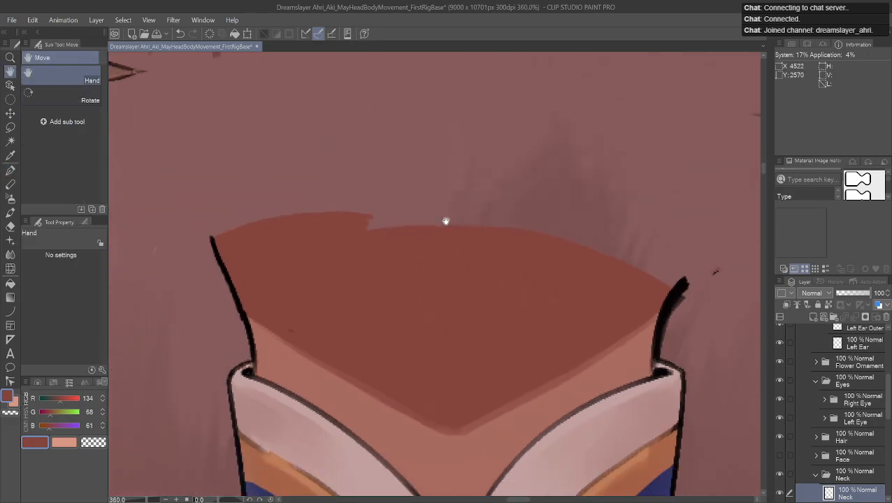
scroll(446, 217, "down", 2)
left_click_drag(442, 200, 414, 274)
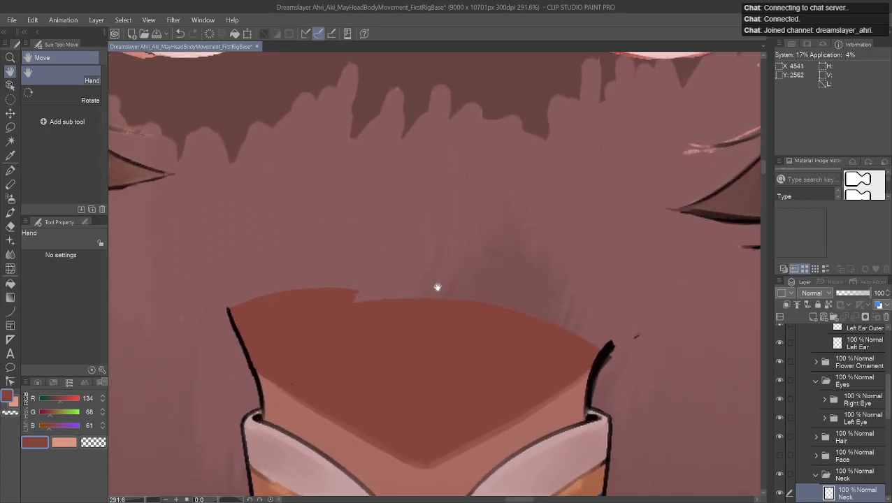
left_click(11, 170)
mouse_move(349, 299)
left_mouse_down()
mouse_move(381, 291)
mouse_move(441, 305)
mouse_move(457, 295)
mouse_move(527, 310)
mouse_move(603, 344)
mouse_move(544, 315)
mouse_move(599, 340)
mouse_move(571, 328)
left_mouse_up()
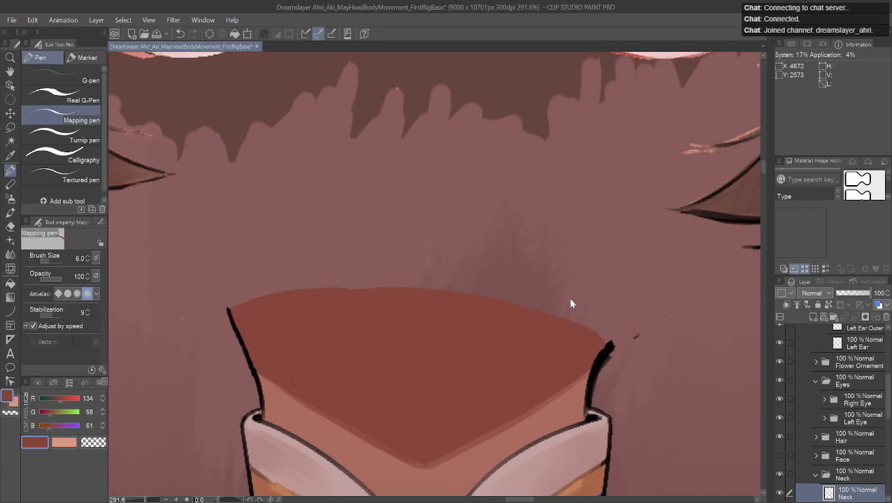
key("ctrl+z")
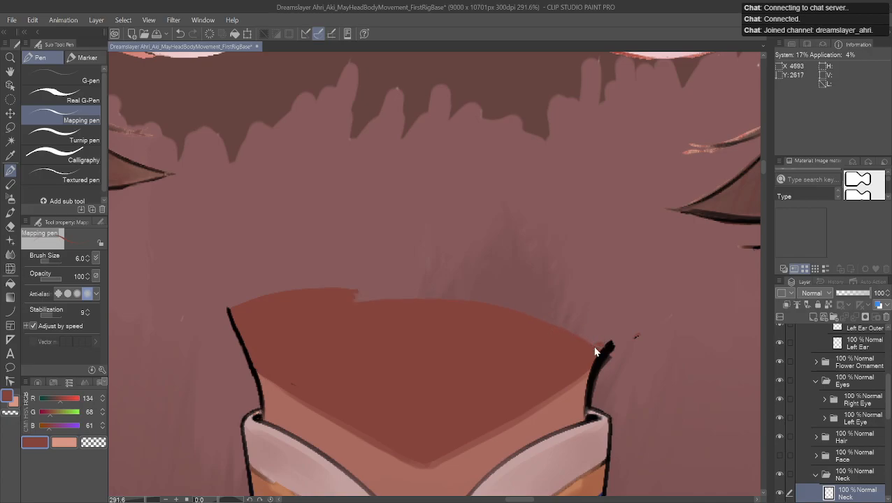
mouse_move(599, 347)
left_mouse_down()
mouse_move(503, 308)
mouse_move(509, 311)
mouse_move(397, 295)
mouse_move(461, 305)
mouse_move(402, 300)
mouse_move(478, 300)
left_mouse_up()
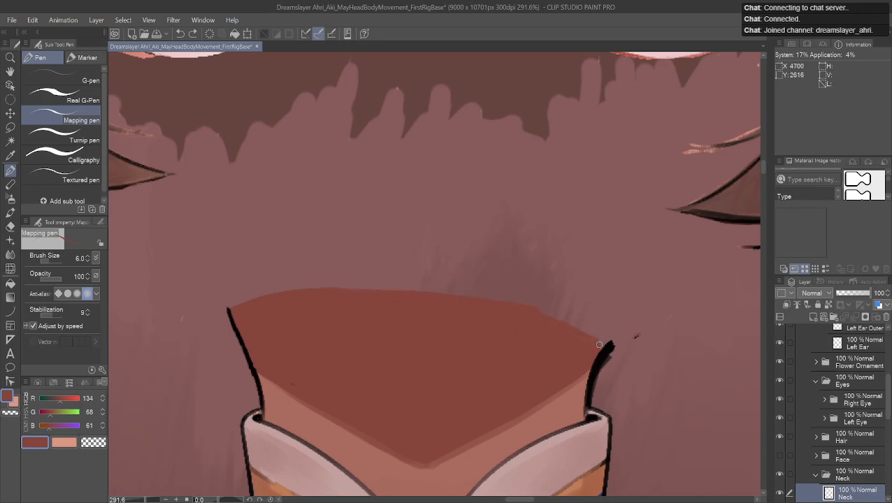
mouse_move(606, 338)
left_mouse_down()
mouse_move(559, 321)
mouse_move(598, 317)
left_mouse_up()
Step: Build the neck shadow up into a higher dome between both outlines with brush size 10
left_click(88, 257)
left_click(88, 256)
left_click(87, 257)
mouse_move(232, 302)
left_mouse_down()
mouse_move(370, 281)
mouse_move(442, 285)
mouse_move(549, 305)
mouse_move(595, 327)
left_mouse_up()
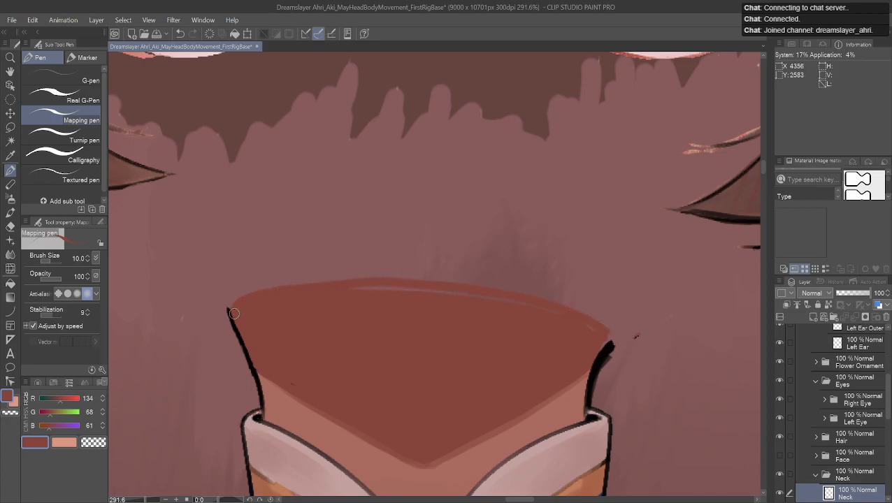
mouse_move(240, 297)
left_mouse_down()
mouse_move(327, 276)
mouse_move(539, 265)
mouse_move(613, 305)
left_mouse_up()
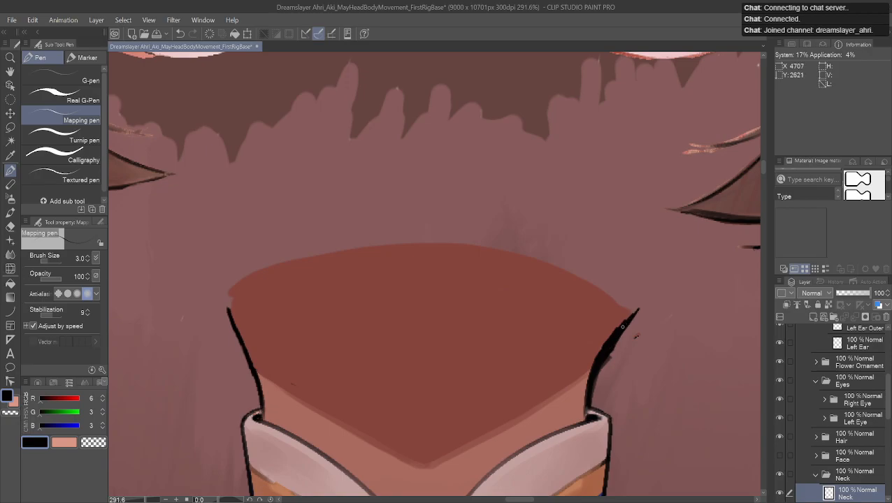
Step: Extend both black neck outlines up alongside the raised shadow with brush size 3
left_click_drag(634, 308, 618, 330)
left_click_drag(219, 287, 236, 324)
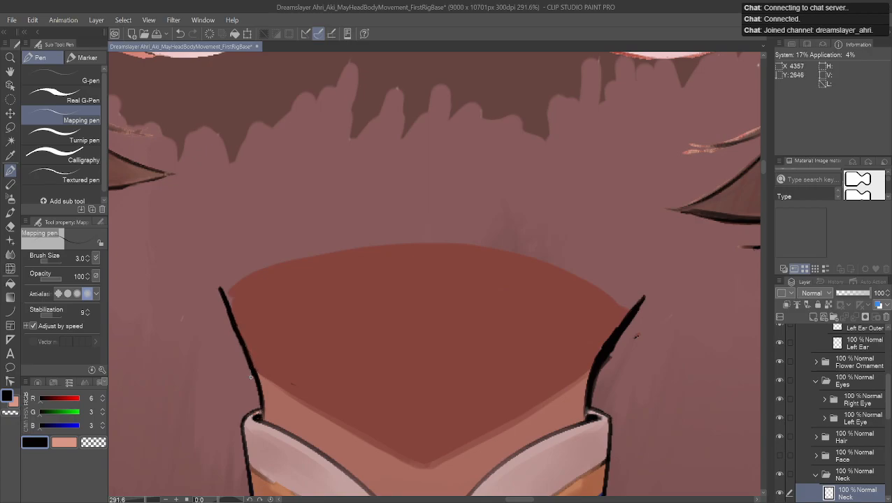
Step: Fill the shadow up to the tip of the left neck outline in sampled reddish brown and smooth its upper edge
scroll(252, 309, "up", 5)
left_click(11, 156)
left_click(280, 307)
left_click(11, 71)
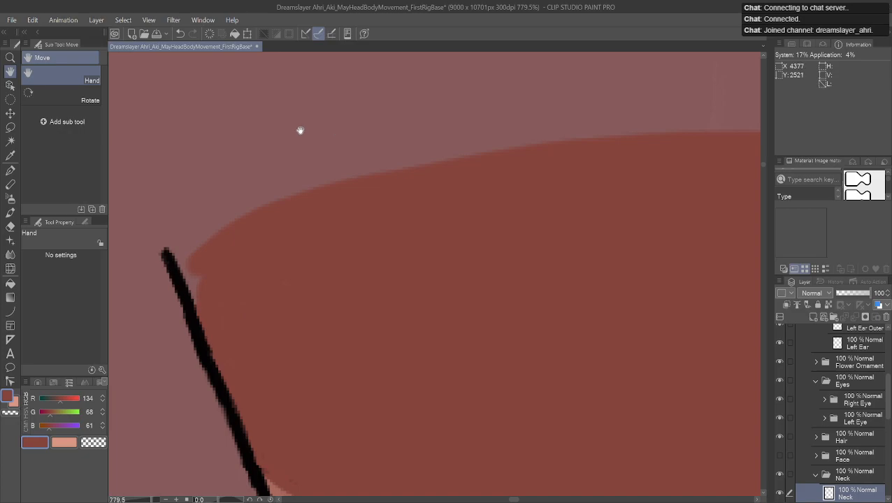
left_click(11, 158)
left_click(11, 171)
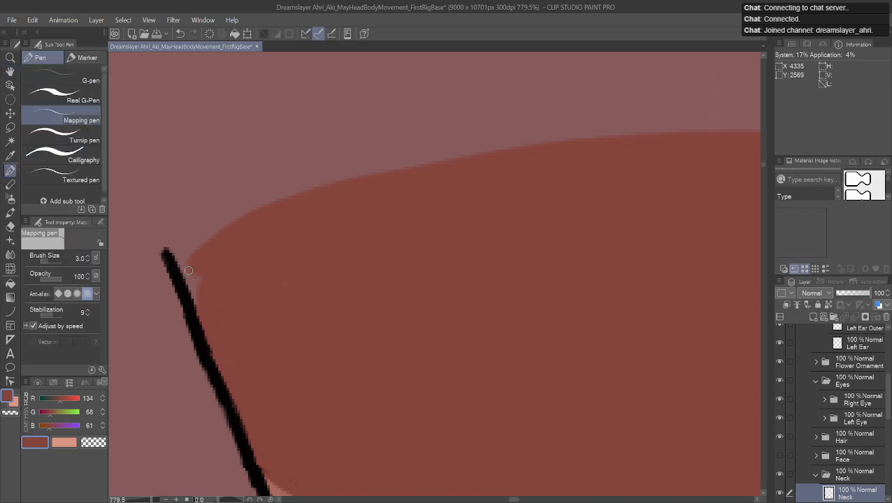
left_click_drag(169, 251, 412, 179)
left_click_drag(563, 144, 486, 148)
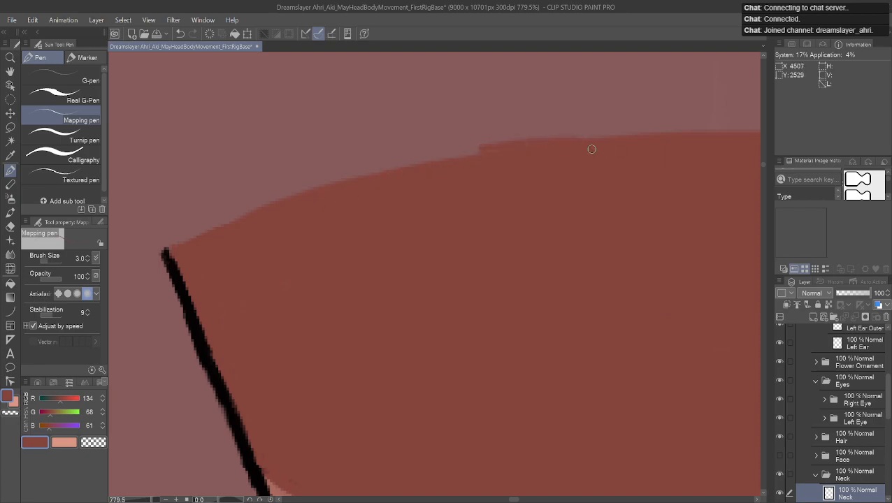
left_click_drag(426, 161, 497, 149)
Step: Paint reddish brown into the corner between the shadow's upper edge and the tip of the right neck outline
left_click(9, 71)
left_click_drag(420, 126, 150, 176)
scroll(560, 130, "down", 6)
left_click_drag(560, 129, 451, 201)
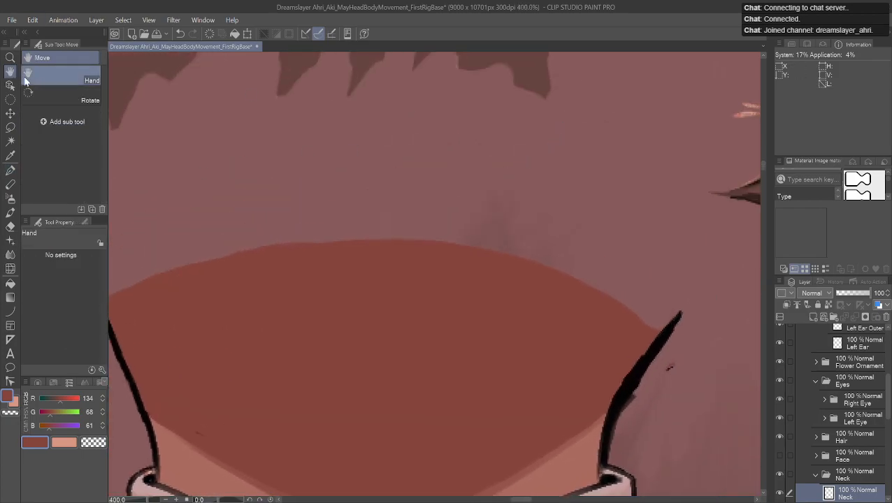
left_click(9, 170)
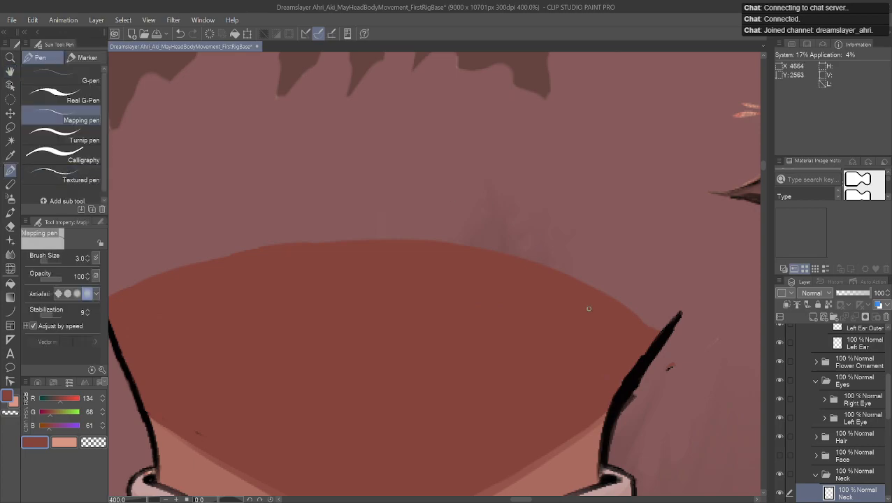
scroll(656, 312, "up", 6)
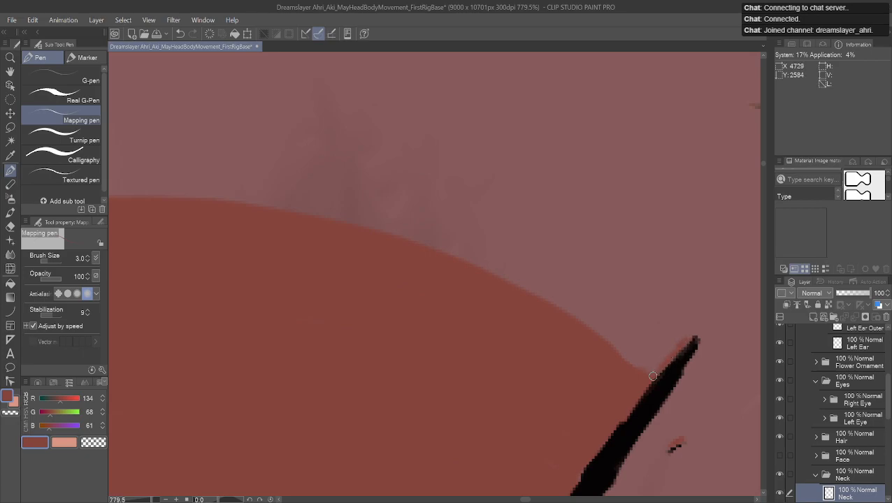
left_click_drag(684, 349, 641, 370)
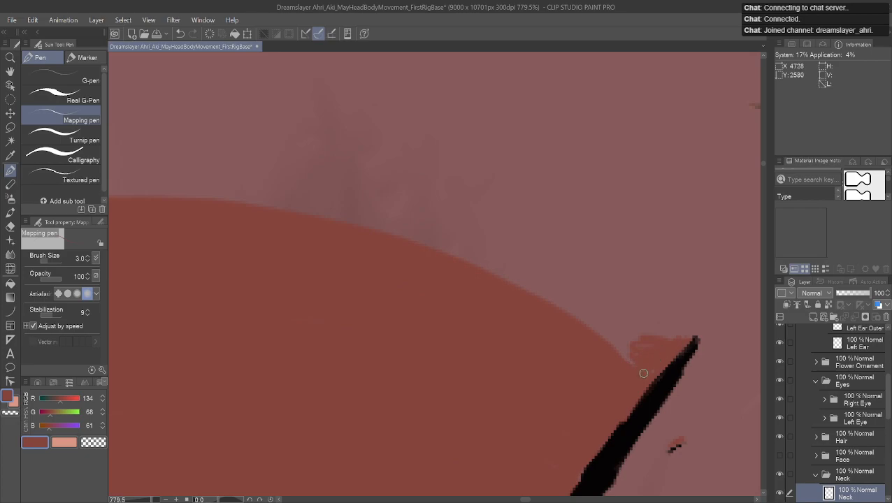
Step: Raise and smooth the right part of the neck shadow's upper edge up to the outline tip with brush size 10
left_click(88, 257)
mouse_move(640, 345)
left_mouse_down()
mouse_move(603, 342)
mouse_move(557, 313)
mouse_move(484, 292)
mouse_move(663, 349)
mouse_move(613, 318)
left_mouse_up()
mouse_move(674, 343)
left_mouse_down()
mouse_move(562, 283)
mouse_move(352, 233)
left_mouse_up()
mouse_move(608, 315)
left_mouse_down()
mouse_move(422, 252)
mouse_move(523, 274)
mouse_move(508, 265)
mouse_move(271, 208)
mouse_move(131, 191)
left_mouse_up()
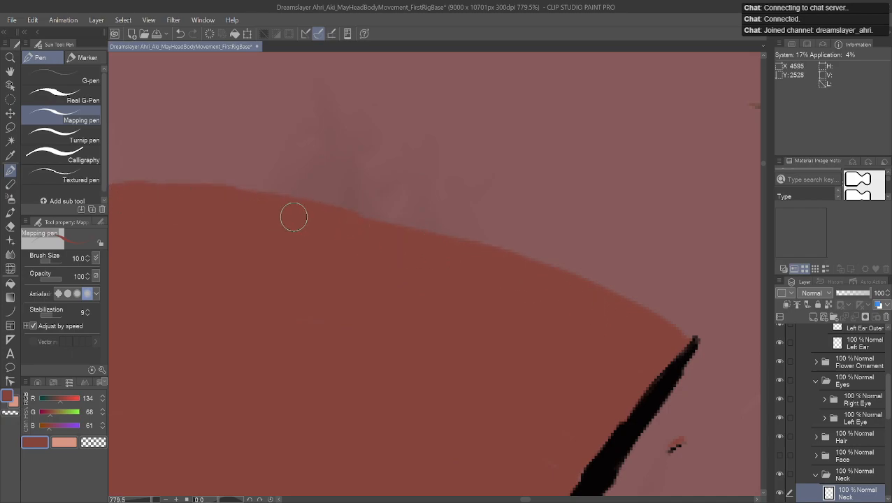
left_click_drag(422, 235, 370, 221)
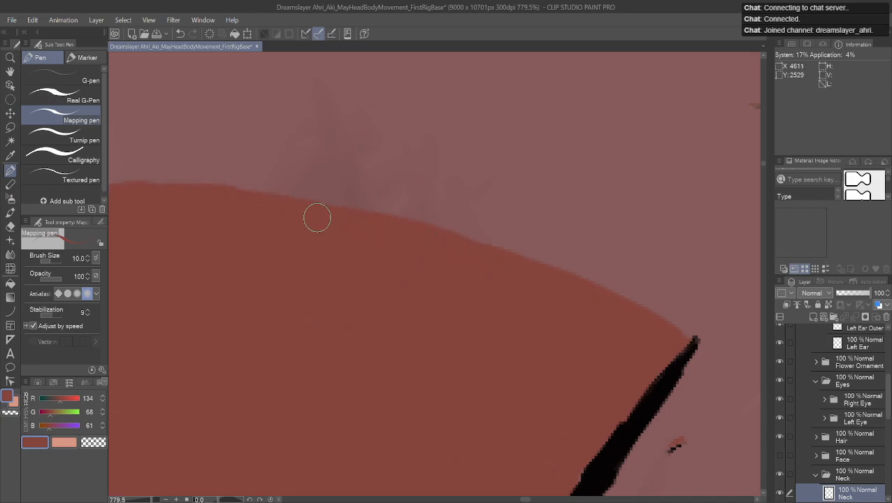
Step: Smooth the middle of the neck shadow's upper edge with the Mapping pen at brush size 4
scroll(720, 327, "down", 5)
left_click(11, 71)
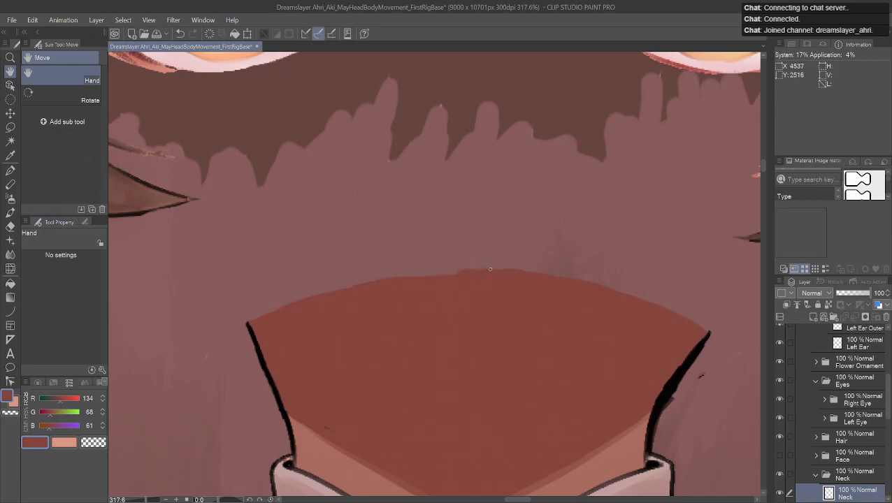
key("p")
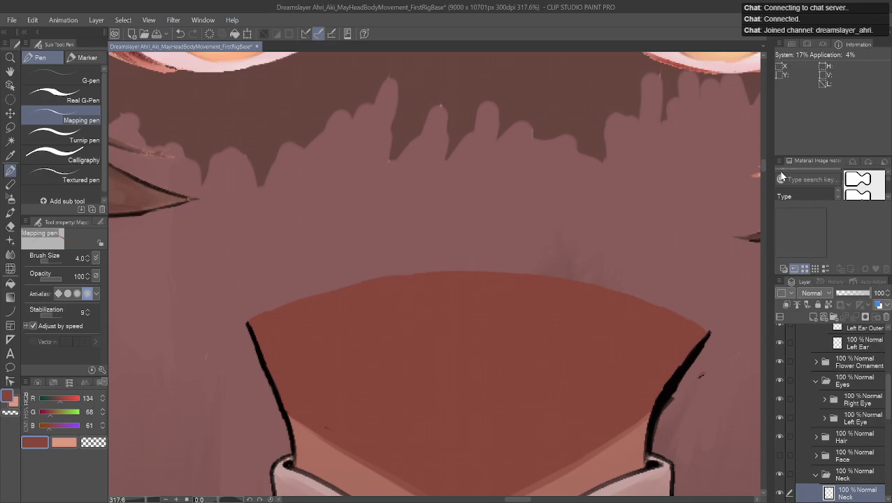
scroll(380, 299, "down", 4)
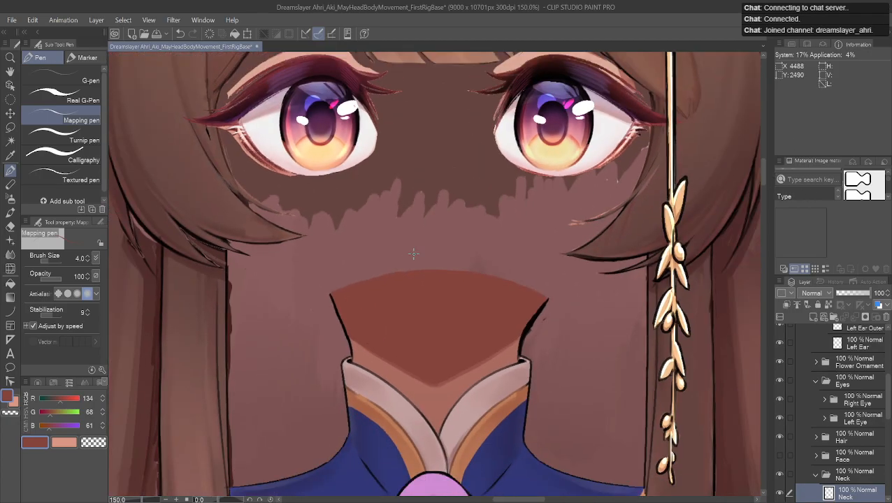
Step: Show the Face folder over the extended neck and save the document
left_click(779, 456)
scroll(369, 218, "down", 5)
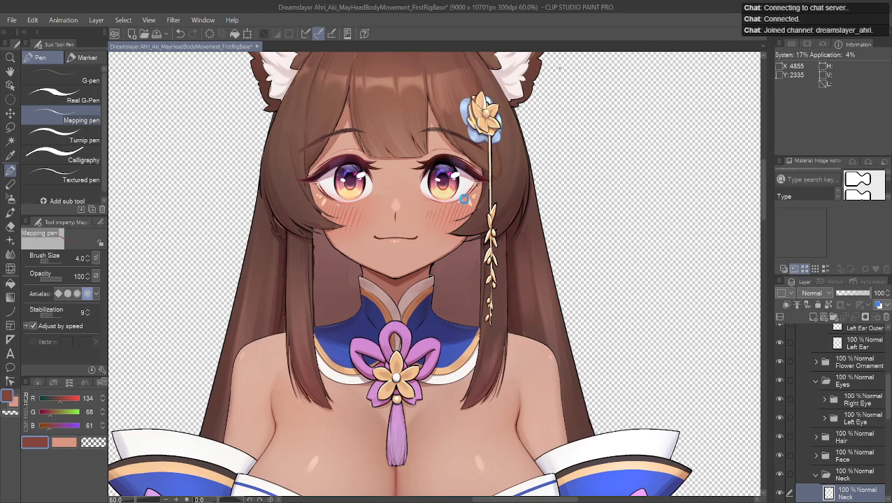
key("ctrl+s")
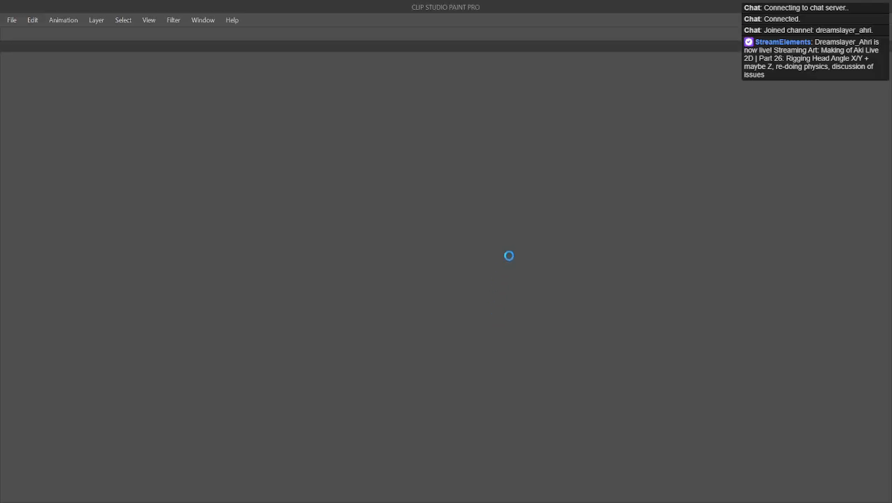
Step: Reopen the character artwork from the recent files
left_click(13, 20)
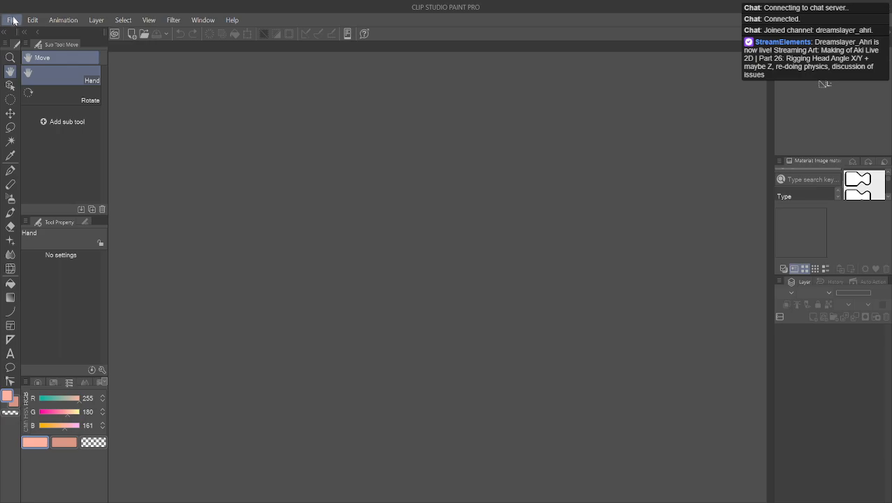
left_click(228, 68)
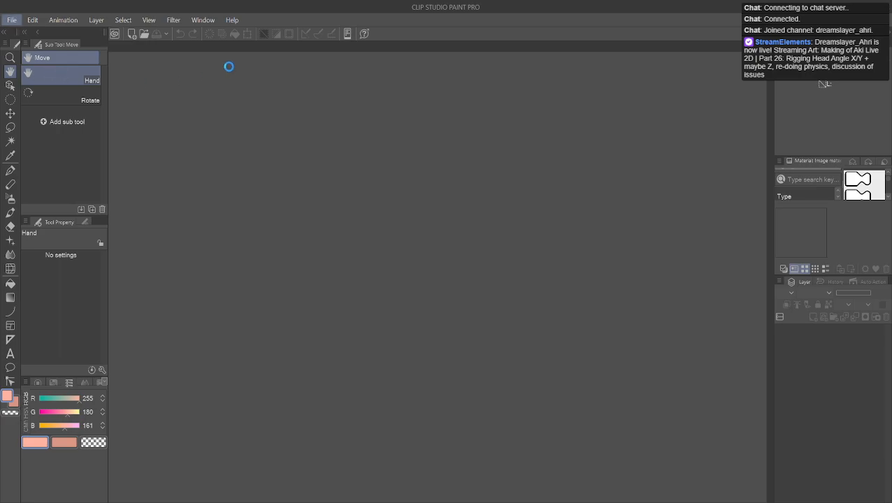
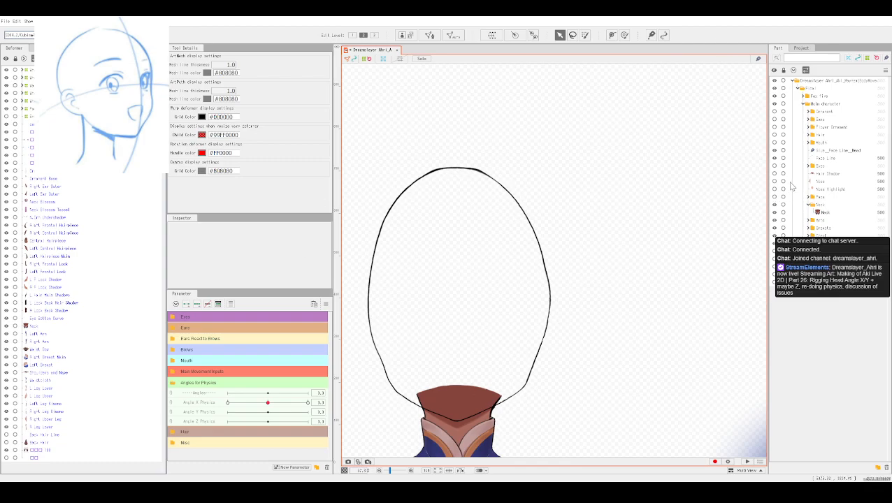
Step: In Live2D Cubism, show the Face part over the neck and test the Angle X Physics parameter
left_click(775, 198)
left_click_drag(623, 374, 674, 364)
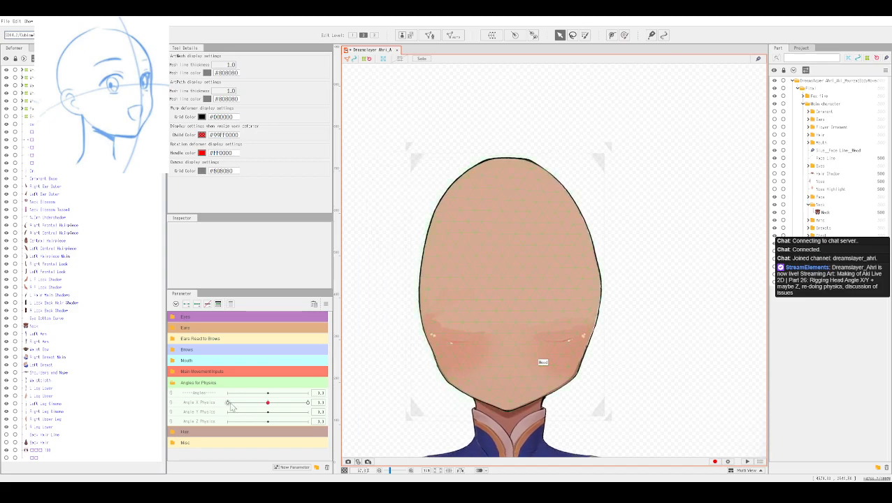
mouse_move(274, 410)
left_mouse_down()
mouse_move(201, 406)
mouse_move(325, 413)
mouse_move(190, 411)
mouse_move(271, 418)
mouse_move(308, 403)
mouse_move(203, 400)
mouse_move(337, 406)
mouse_move(276, 402)
left_mouse_up()
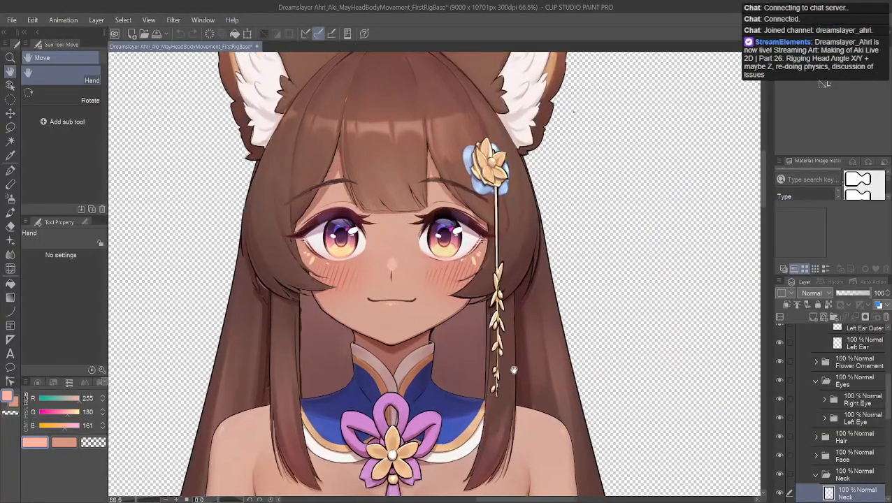
Step: In Clip Studio Paint, hide the Face folder and sample the neck shadow's reddish brown
scroll(514, 370, "up", 2)
scroll(514, 346, "up", 4)
left_click_drag(377, 245, 522, 377)
left_click(780, 456)
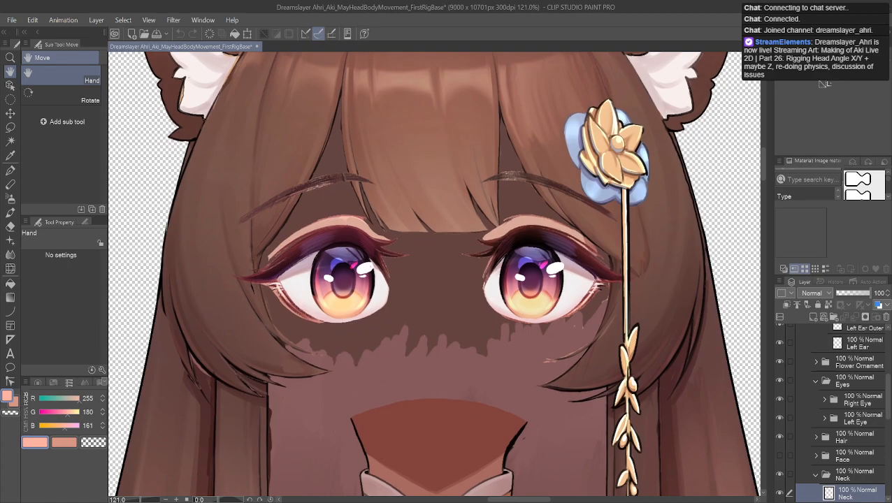
left_click(413, 433, "alt")
Step: Extend the left neck outline well above the shadow in sampled black with the Mapping pen at brush size 2
scroll(378, 420, "up", 5)
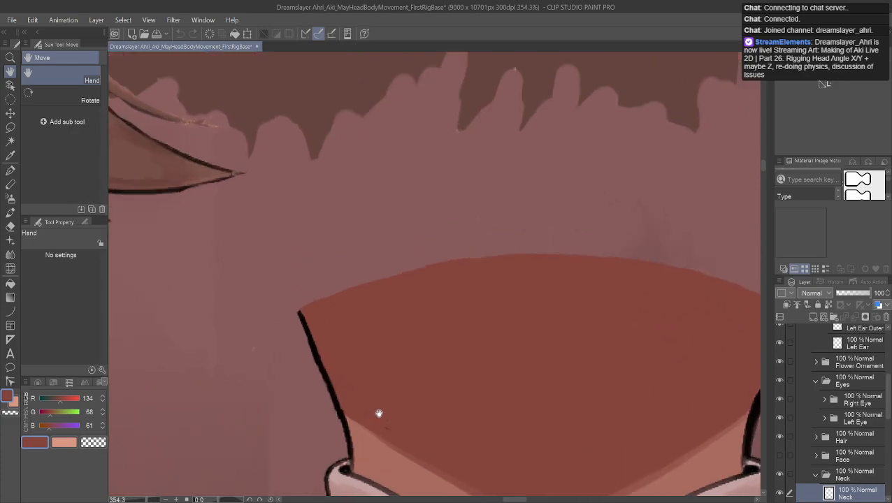
left_click_drag(372, 368, 428, 358)
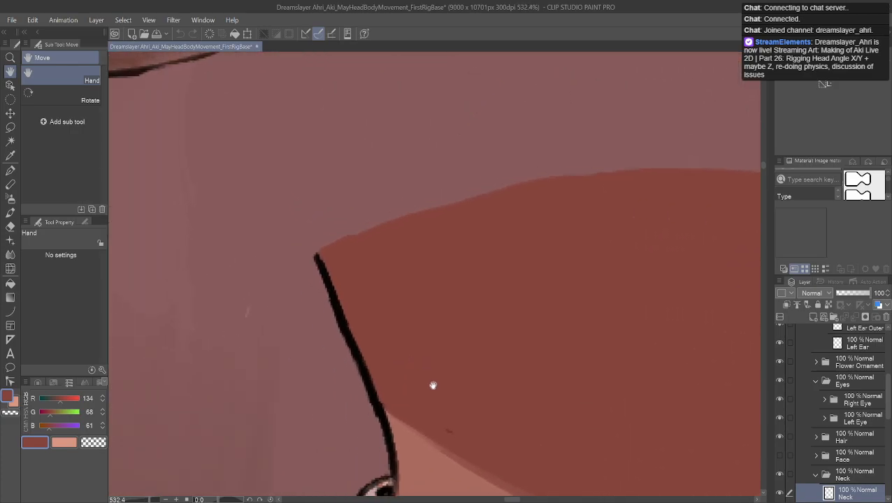
left_click(11, 171)
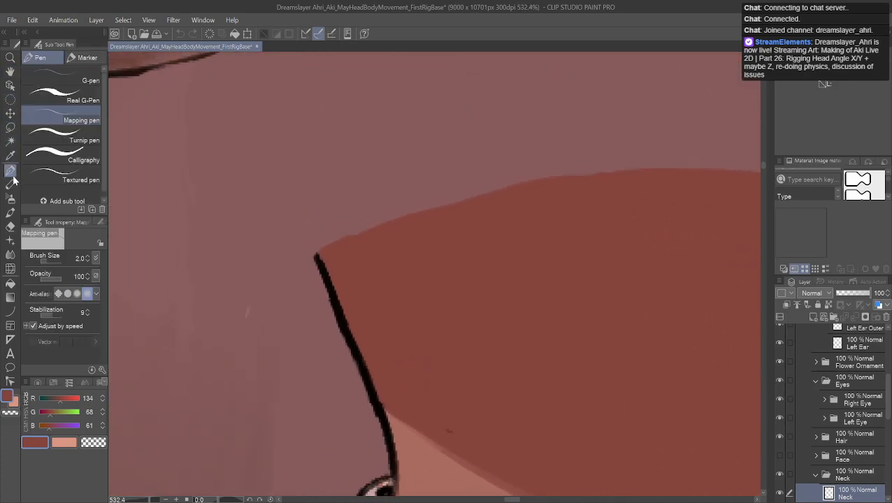
left_click(321, 274, "alt")
left_click_drag(316, 260, 304, 218)
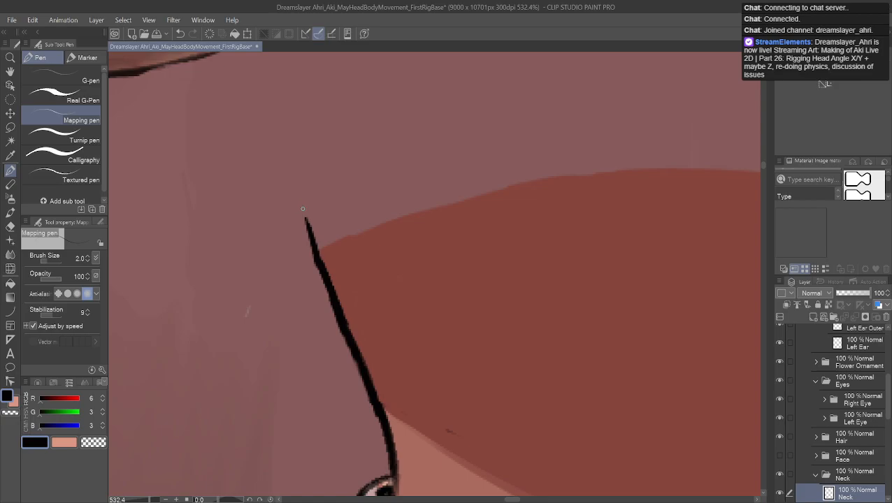
mouse_move(295, 183)
left_mouse_down()
mouse_move(308, 241)
mouse_move(299, 201)
left_mouse_up()
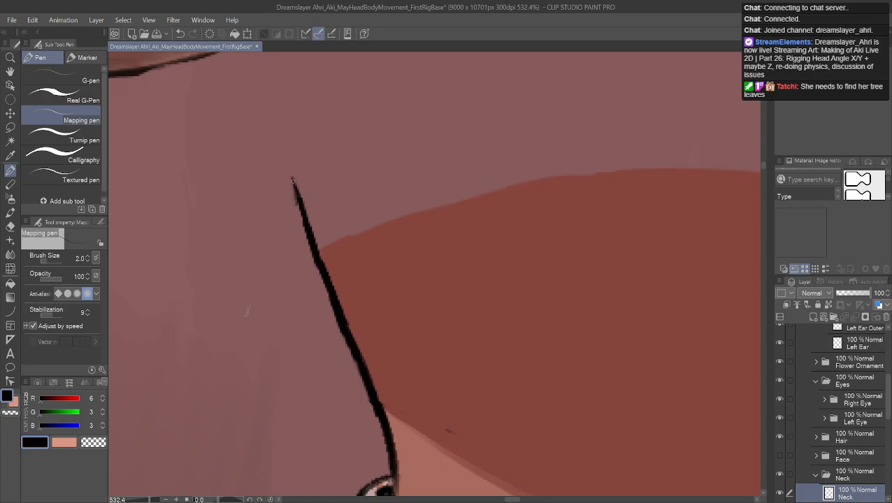
Step: Extend the right neck outline to match and fill the shadow up between both outlines in reddish brown with brush size 26
scroll(334, 271, "down", 7)
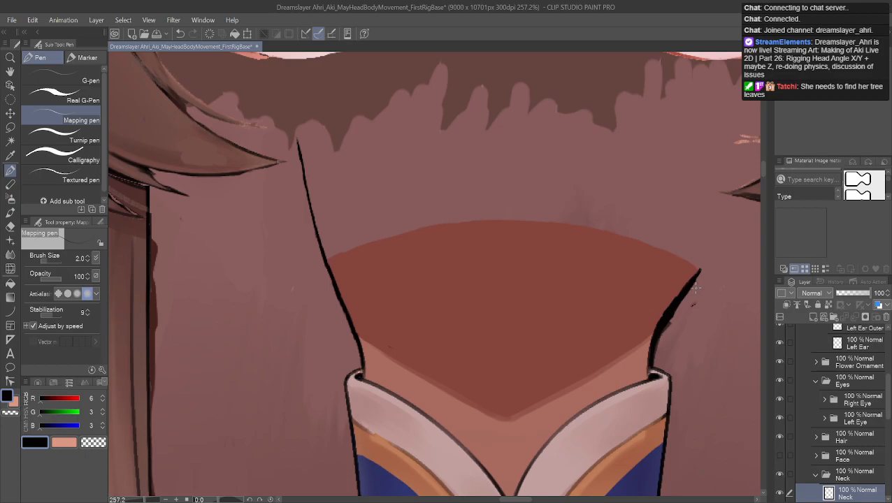
left_click(692, 286, "alt")
left_click_drag(693, 281, 708, 250)
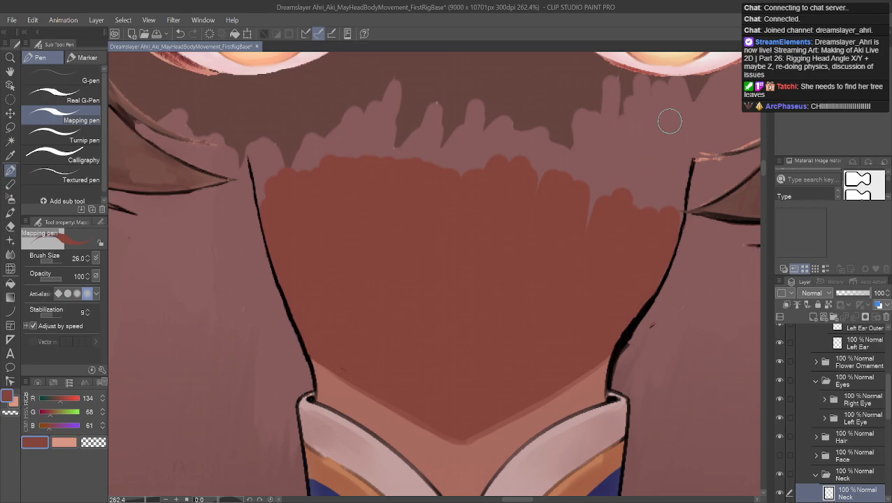
mouse_move(672, 188)
left_mouse_down()
mouse_move(677, 167)
mouse_move(668, 224)
mouse_move(673, 181)
mouse_move(453, 174)
mouse_move(467, 161)
mouse_move(429, 162)
mouse_move(475, 144)
mouse_move(683, 162)
mouse_move(623, 212)
mouse_move(682, 173)
mouse_move(680, 183)
mouse_move(252, 163)
mouse_move(377, 135)
mouse_move(575, 137)
mouse_move(678, 151)
mouse_move(667, 179)
left_mouse_up()
Step: Touch up the gap between the shadow and the upper right neck outline in sampled reddish brown with brush size 4
left_click(689, 187, "alt")
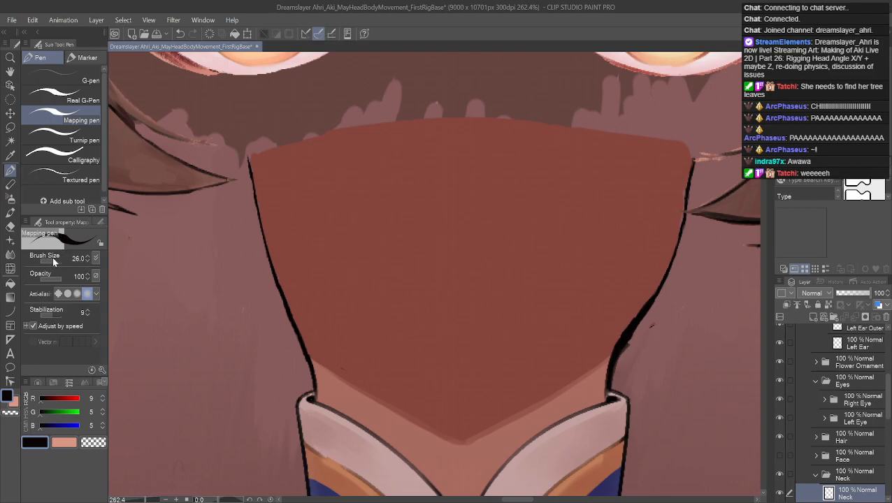
left_click(46, 260)
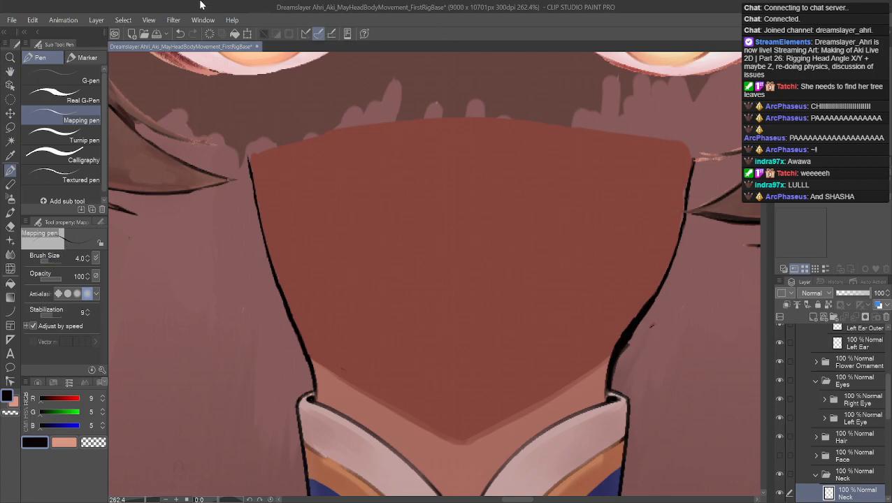
left_click(11, 71)
left_click_drag(435, 238, 352, 314)
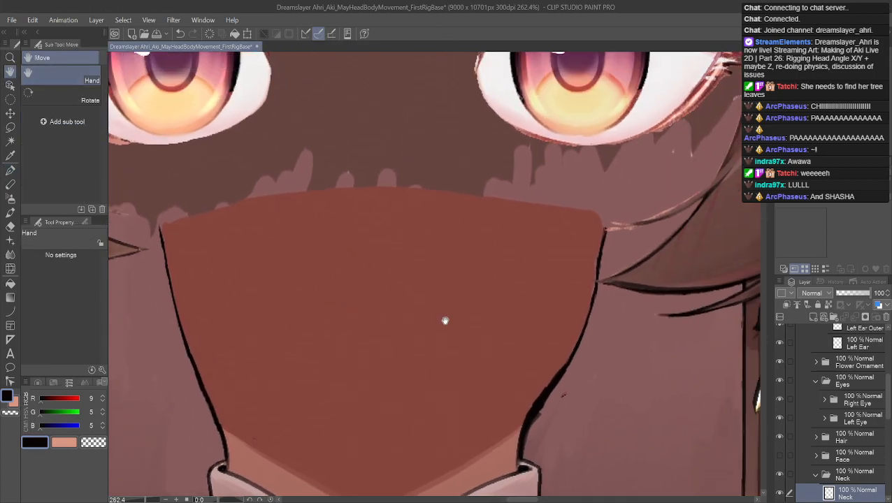
scroll(446, 321, "up", 5)
left_click_drag(598, 244, 123, 384)
left_click_drag(181, 371, 238, 335)
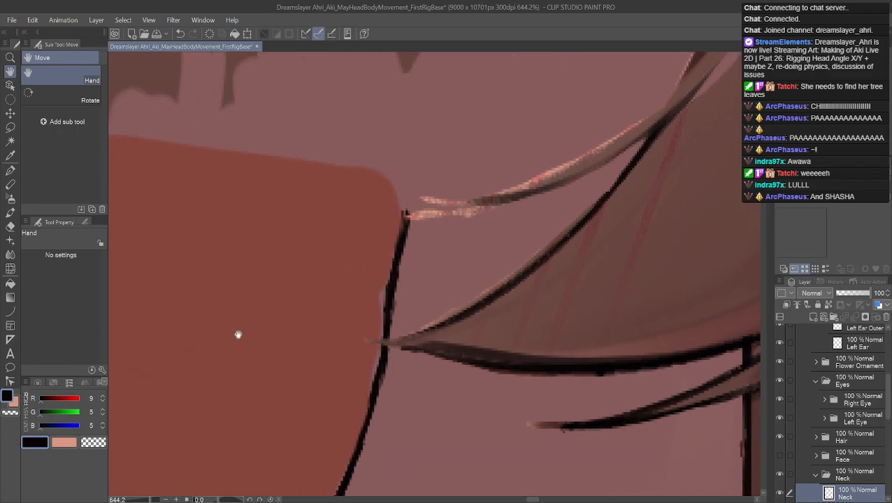
left_click(378, 210, "alt")
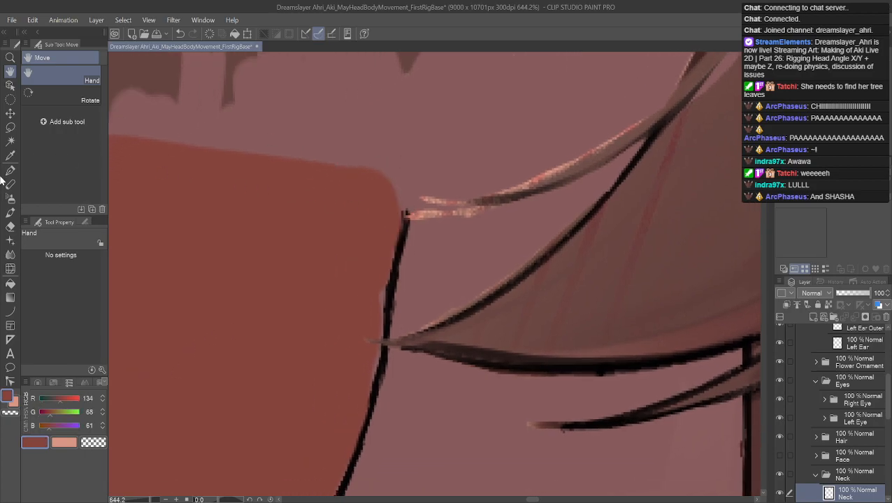
left_click(10, 170)
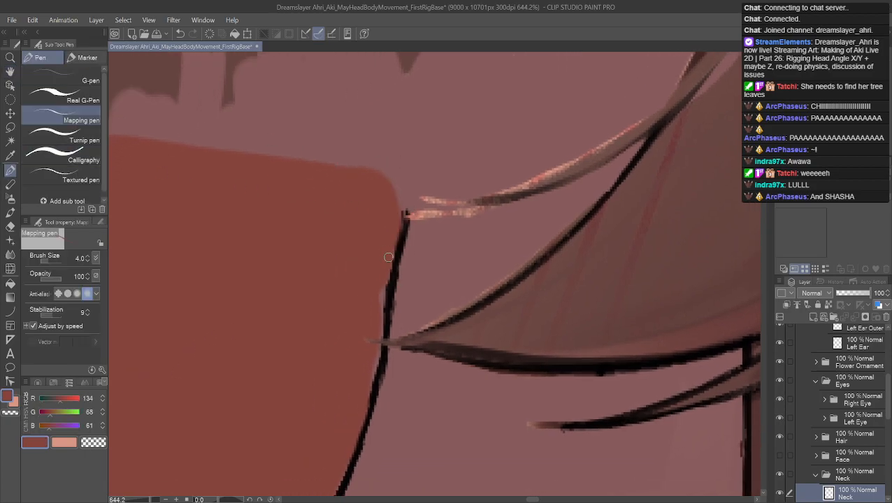
left_click_drag(388, 283, 382, 332)
Step: Thicken and extend the tip of the right neck outline upward in sampled black with brush size 4
left_click(392, 291, "alt")
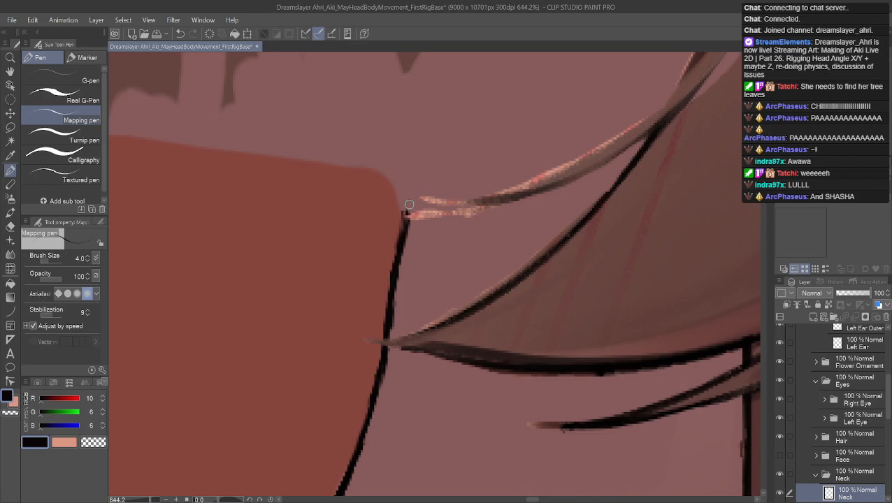
left_click_drag(408, 194, 397, 234)
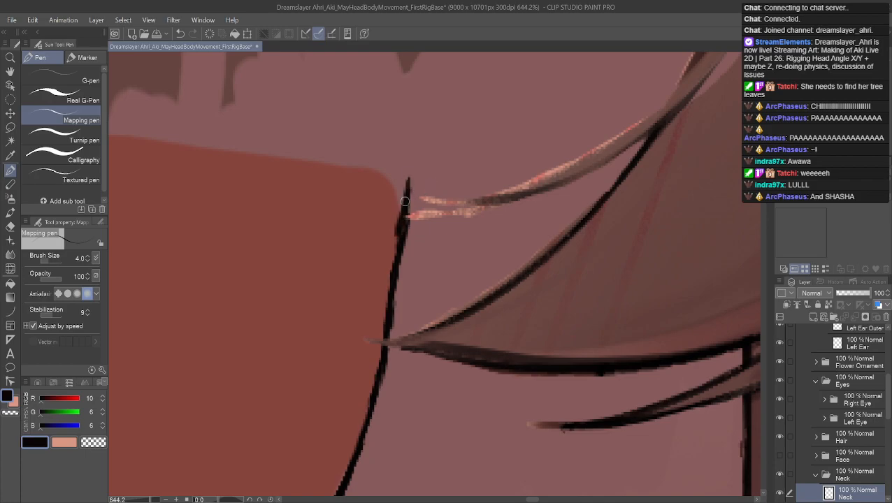
mouse_move(410, 192)
left_mouse_down()
mouse_move(408, 221)
mouse_move(415, 184)
mouse_move(402, 242)
left_mouse_up()
Step: Fill the shadow's rounded corner up to the right outline's tip in sampled reddish brown
left_click(384, 201, "alt")
mouse_move(401, 203)
left_mouse_down()
mouse_move(397, 236)
mouse_move(398, 220)
left_mouse_up()
mouse_move(407, 187)
left_mouse_down()
mouse_move(400, 215)
mouse_move(407, 185)
mouse_move(388, 176)
left_mouse_up()
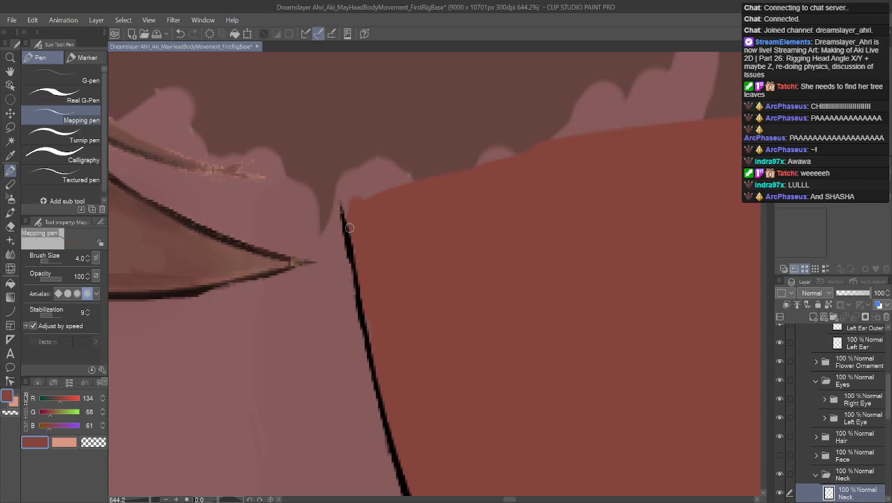
Step: Fill the shadow against the left outline's tip in reddish brown and redraw the tip in sampled black with a smaller brush
left_click_drag(348, 229, 347, 211)
left_click(343, 224, "alt")
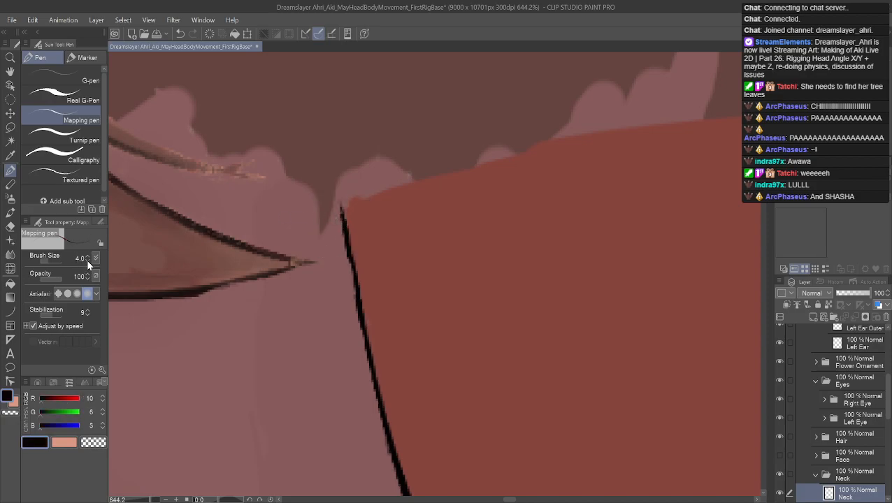
left_click(88, 261)
mouse_move(343, 231)
left_mouse_down()
mouse_move(340, 216)
mouse_move(344, 224)
left_mouse_up()
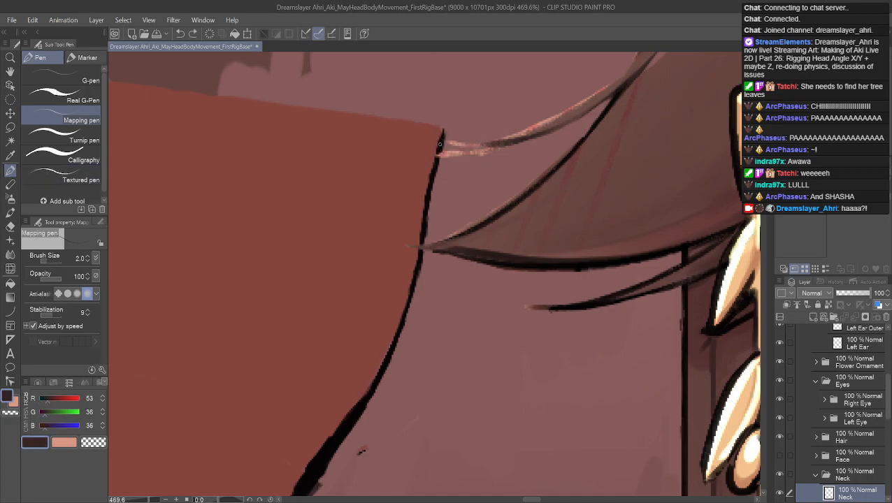
Step: Refine the tip of the right neck outline in sampled black with brush size 2
left_click(419, 264, "alt")
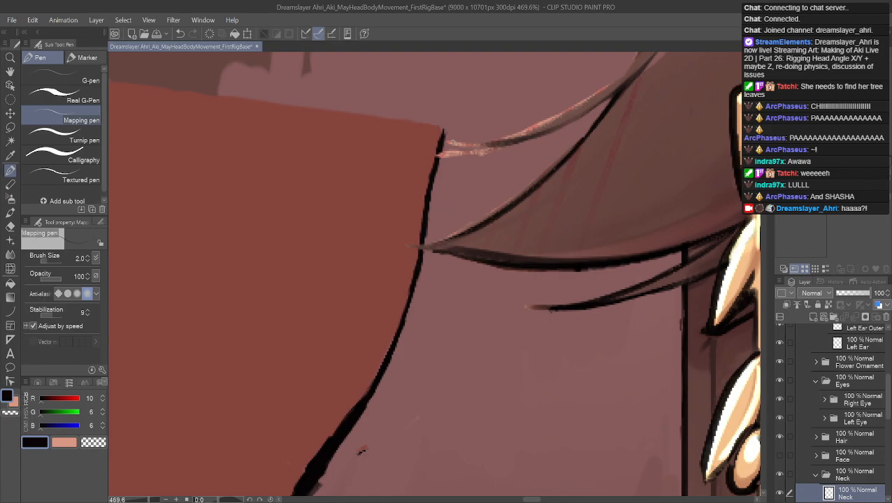
left_click_drag(443, 135, 444, 130)
Step: Show the Face folder again over the taller neck and save the document
scroll(231, 206, "down", 4)
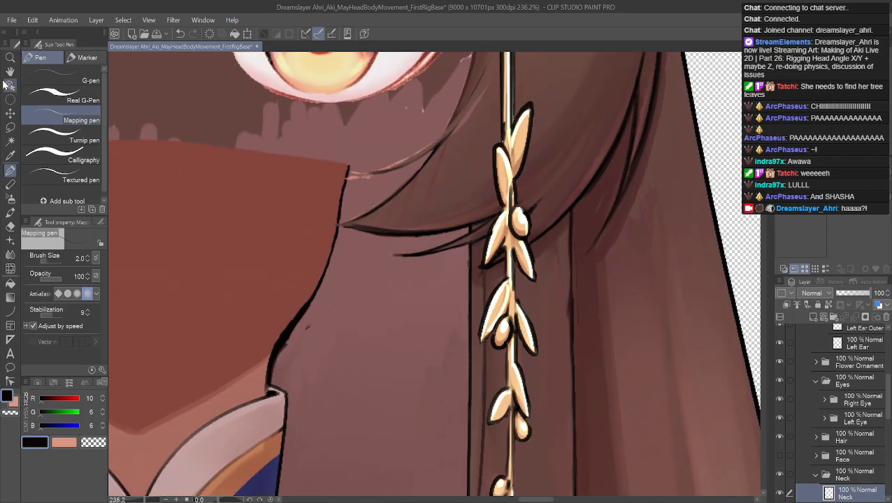
left_click(9, 71)
left_click_drag(196, 96, 396, 167)
scroll(397, 166, "down", 5)
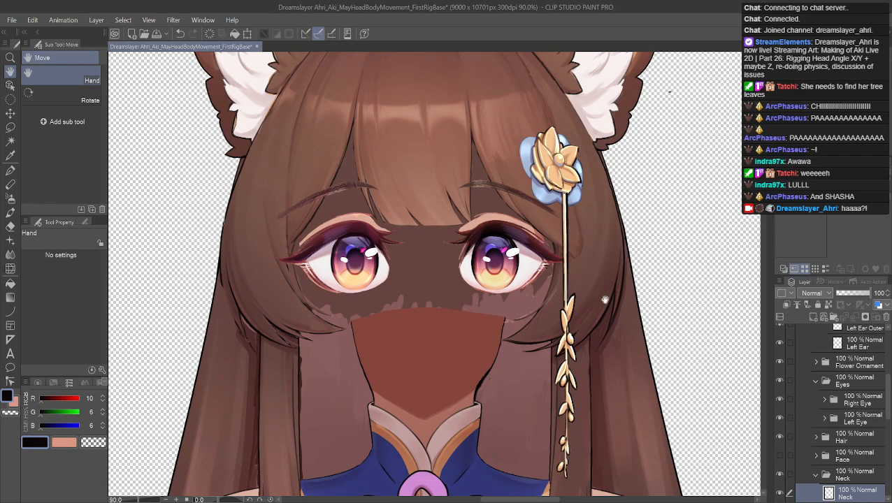
left_click(779, 455)
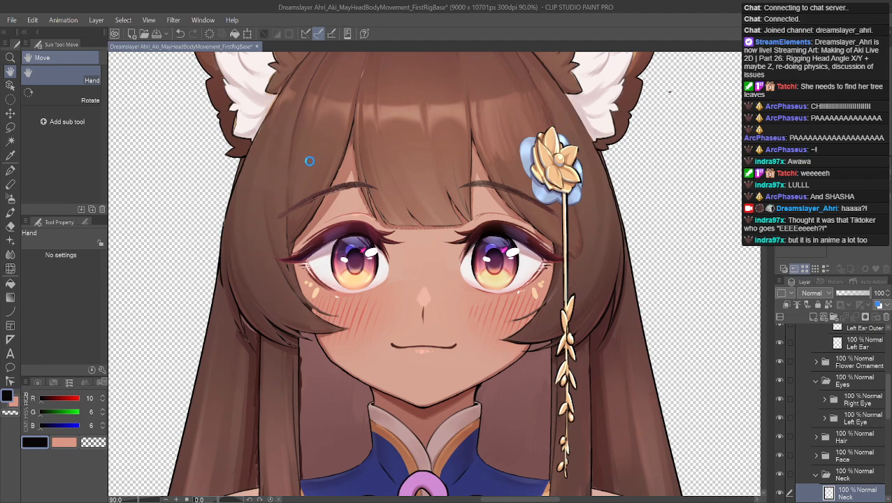
key("ctrl+s")
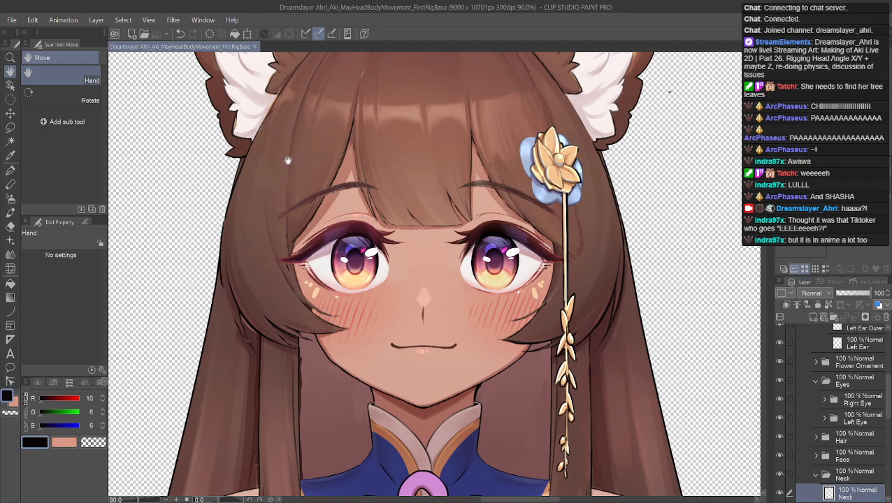
Step: Switch from the saved artwork to the other open application
key("alt")
key("alt+Tab")
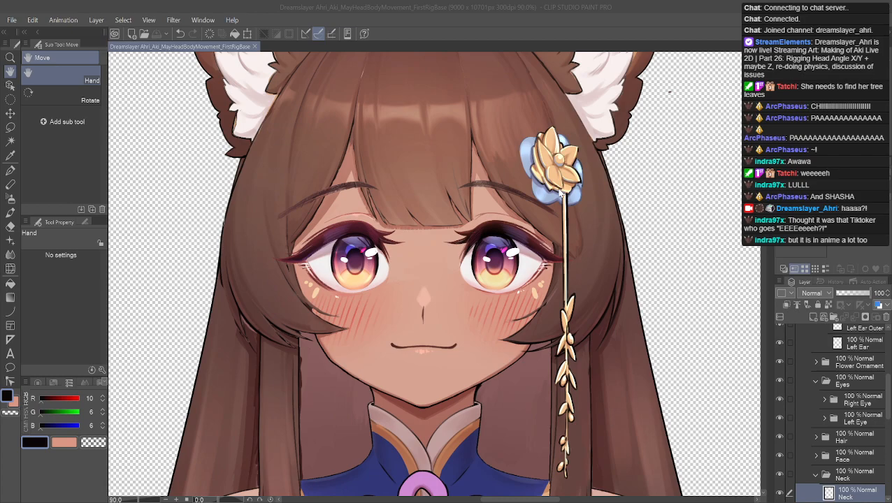
left_click(473, 214)
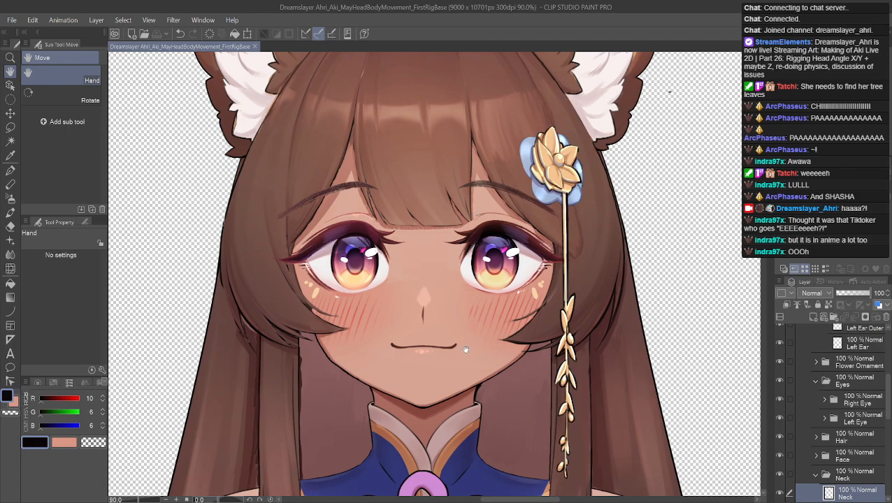
scroll(544, 393, "down", 2)
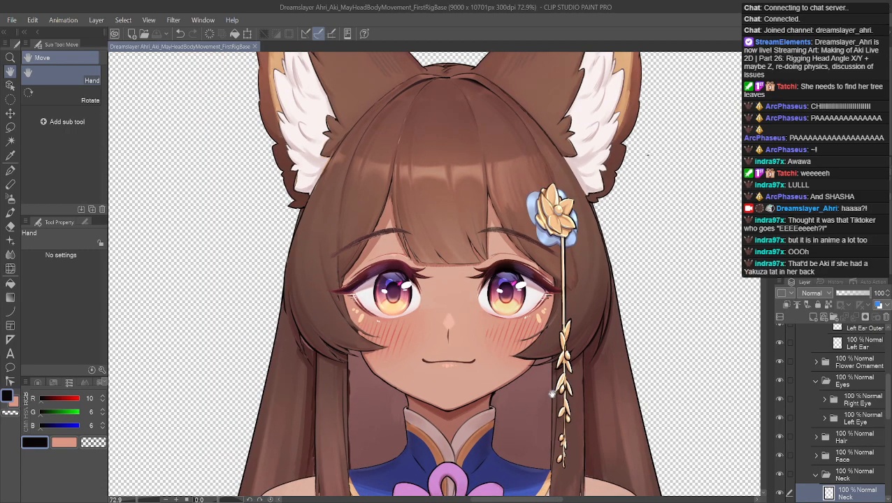
left_click_drag(553, 388, 539, 399)
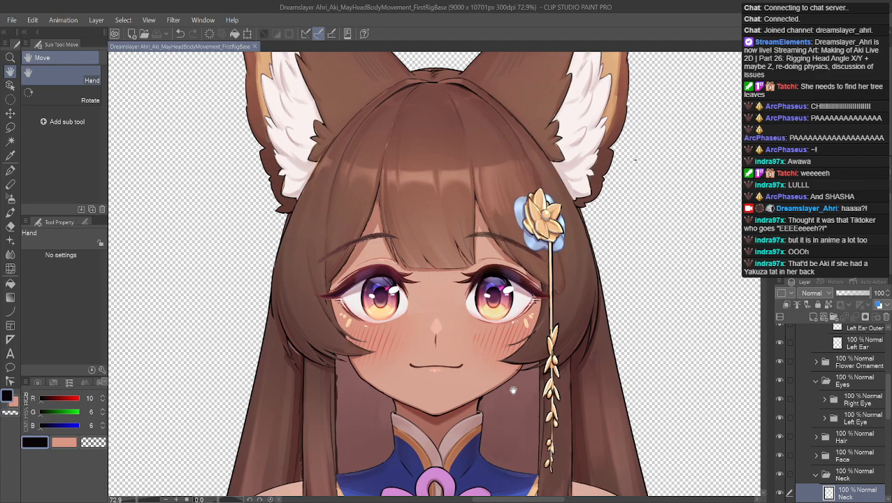
scroll(508, 390, "down", 1)
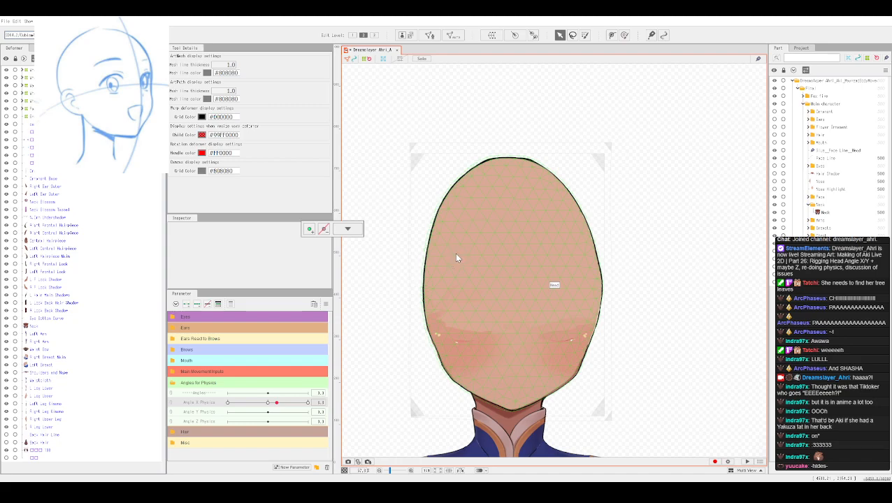
Step: Switch to Live2D Cubism and examine how the neck meets the jaw with Angle X Physics at its maximum
left_click(448, 326)
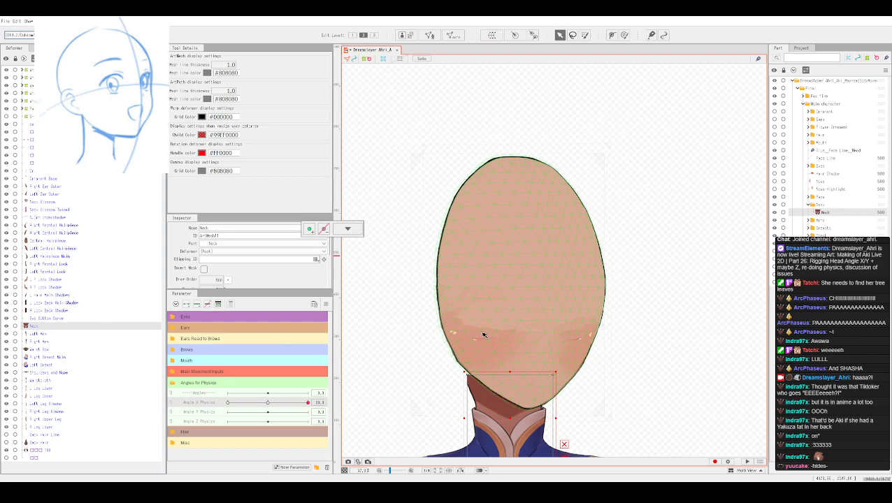
scroll(489, 391, "up", 3)
left_click(530, 312)
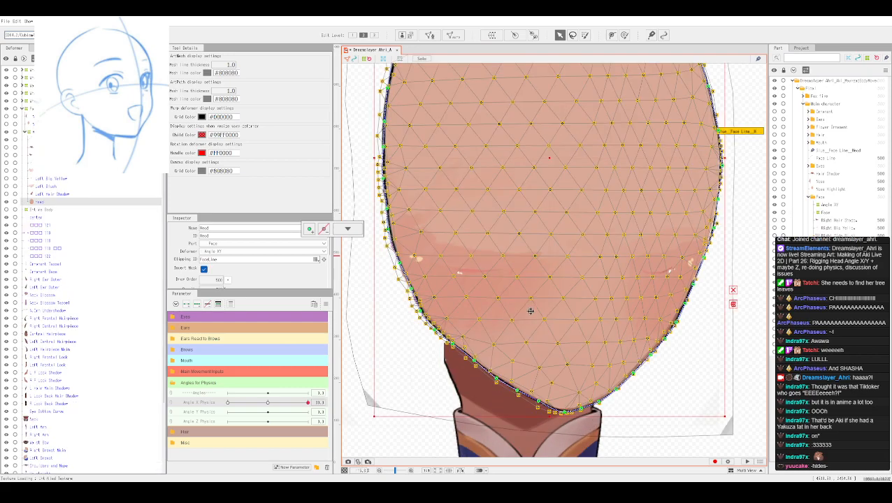
scroll(537, 296, "down", 4)
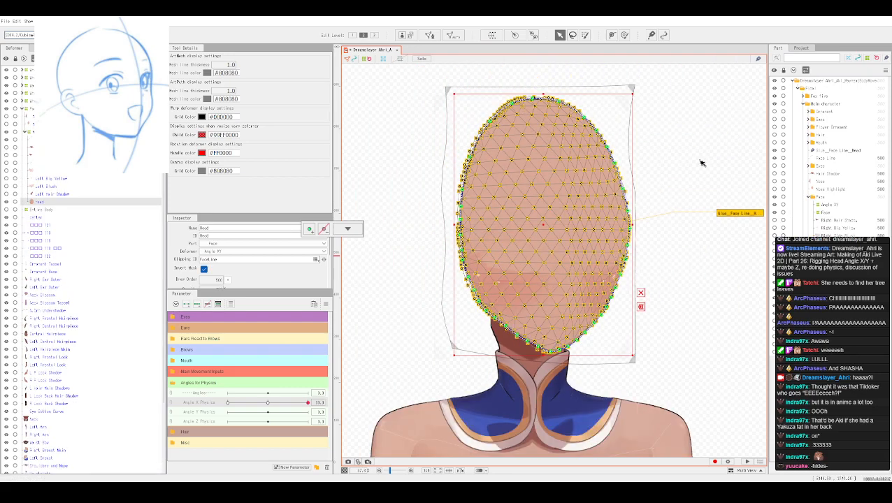
scroll(518, 334, "up", 4)
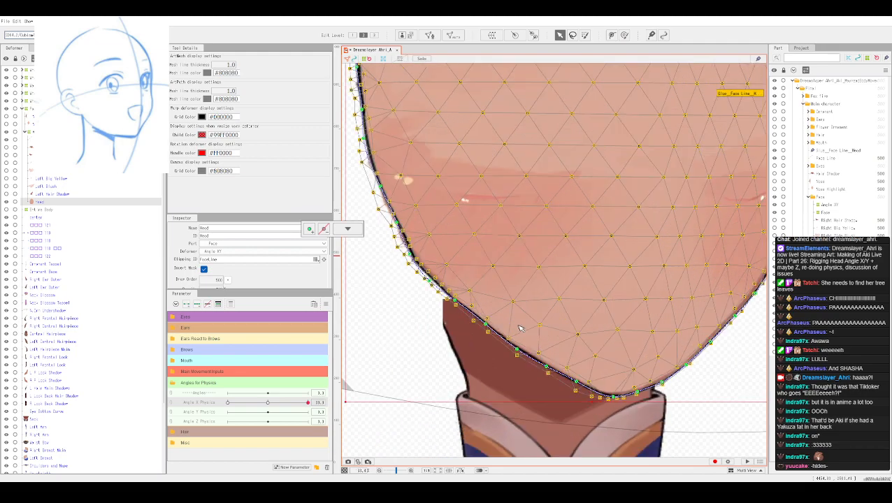
scroll(518, 321, "down", 2)
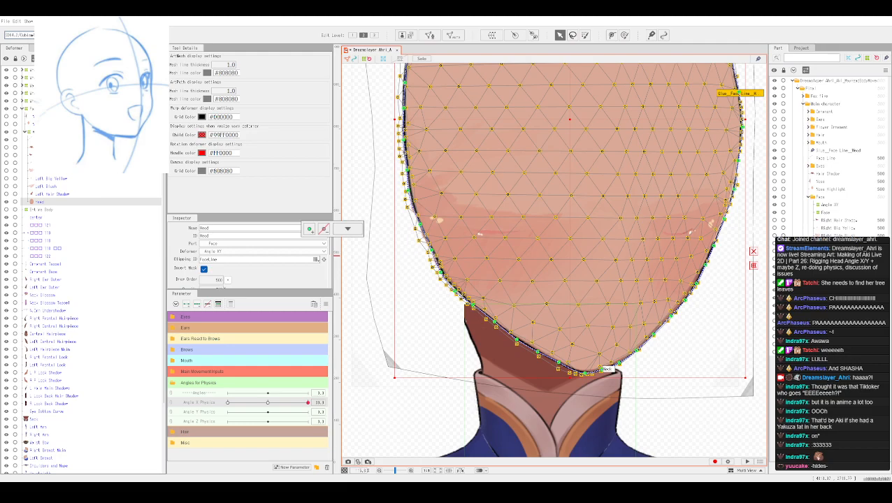
left_click(6, 21)
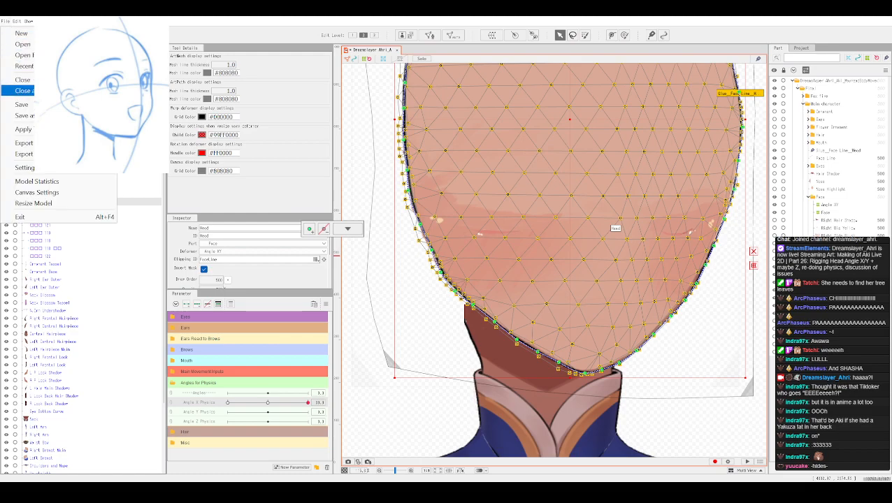
mouse_move(28, 66)
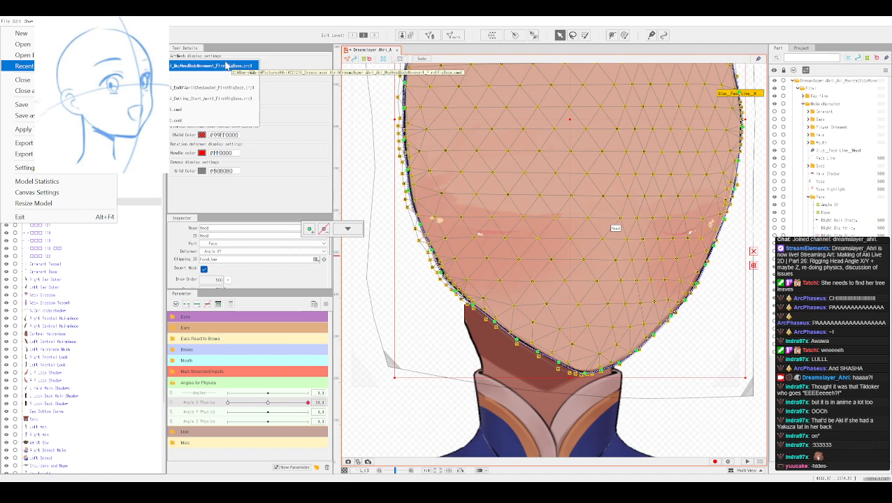
left_click(59, 44)
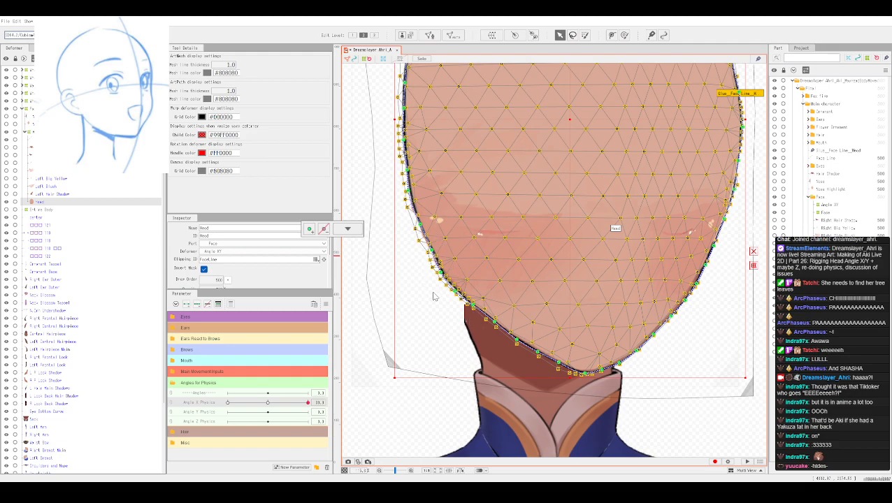
Step: Try stretching the Neck mesh upward behind the jaw of the turned head
left_click(500, 350)
scroll(510, 346, "down", 5)
left_click_drag(623, 313, 612, 330)
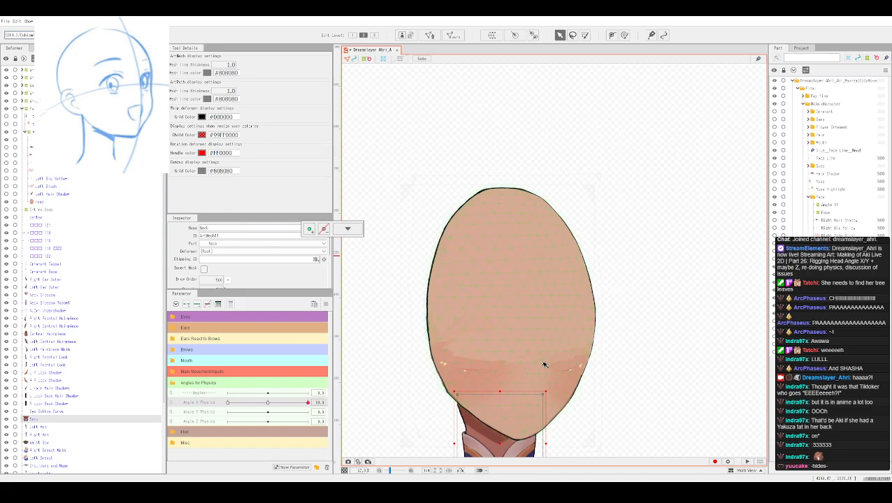
left_click_drag(617, 346, 610, 316)
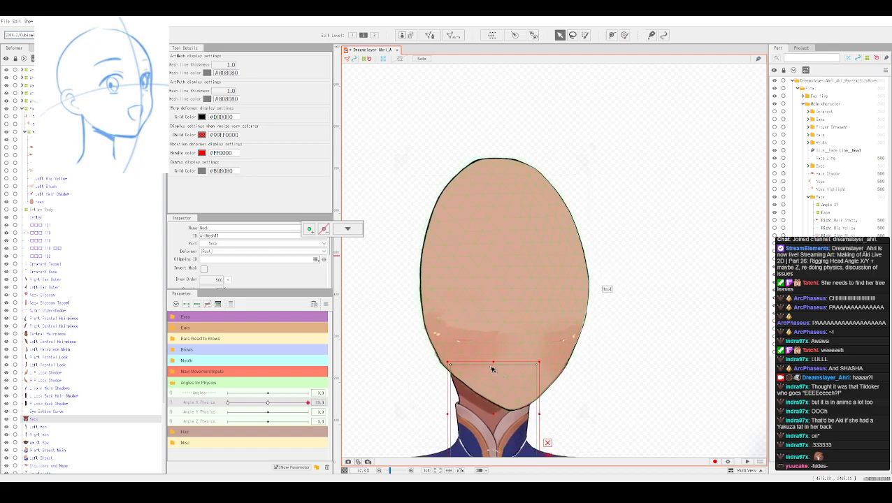
left_click_drag(493, 363, 495, 399)
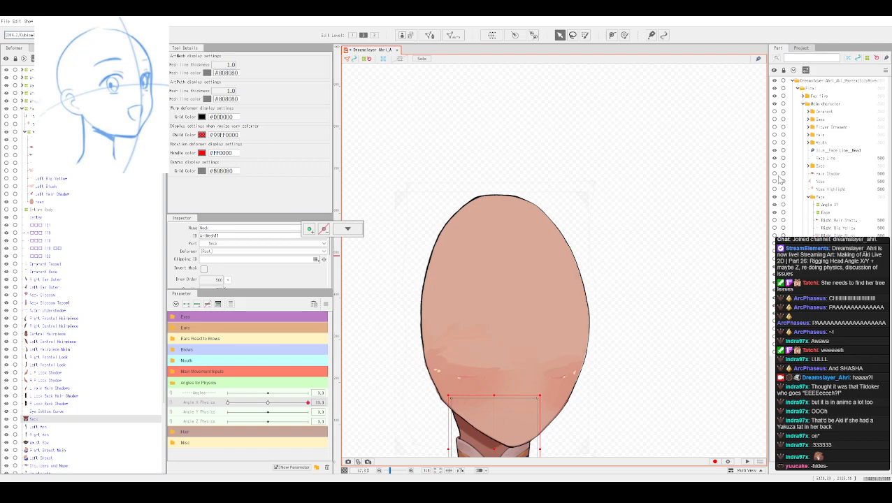
Step: Show the hair and eyes temporarily to examine how much neck is exposed on the turned head, and hide them again
left_click(775, 135)
scroll(692, 254, "down", 2)
scroll(649, 288, "up", 2)
scroll(649, 287, "down", 1)
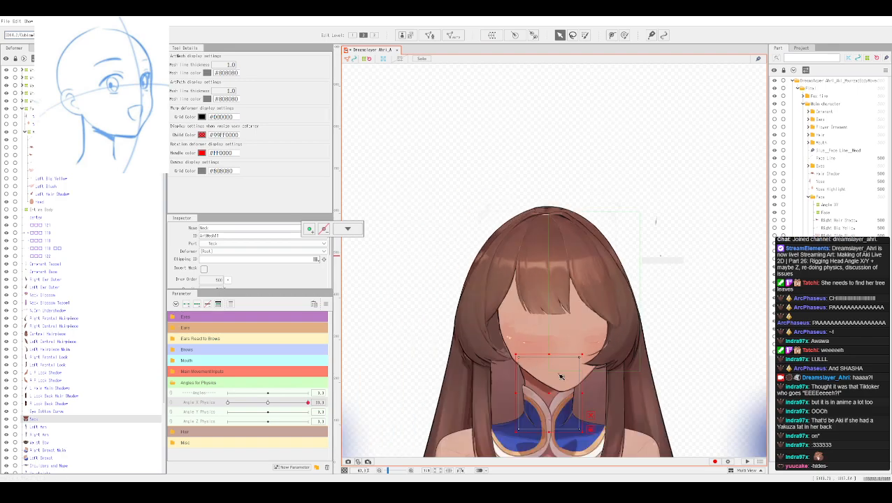
scroll(591, 268, "up", 1)
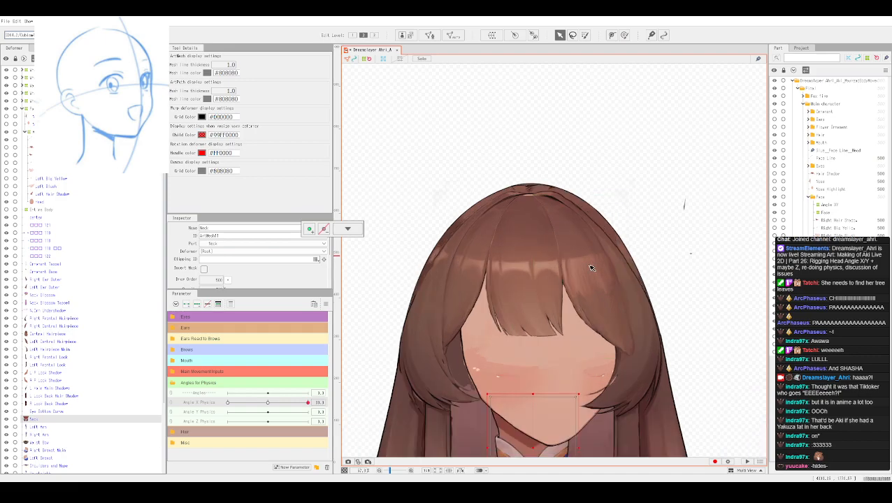
scroll(590, 268, "down", 1)
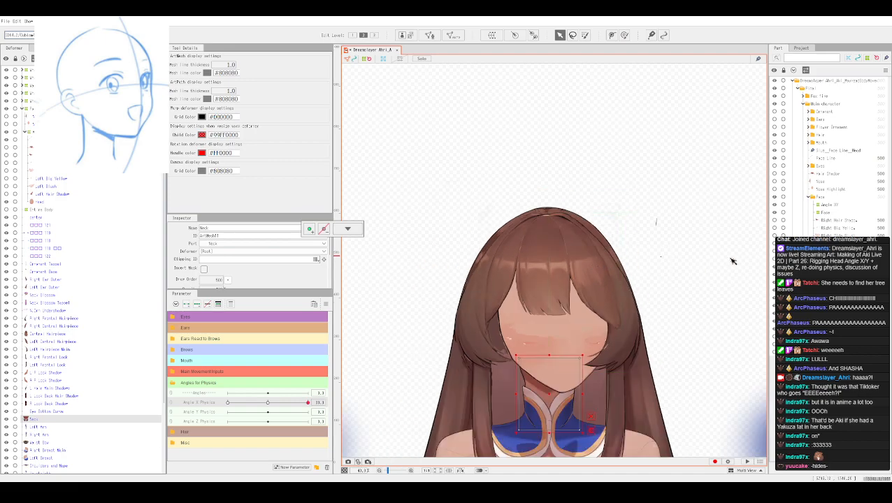
left_click(775, 166)
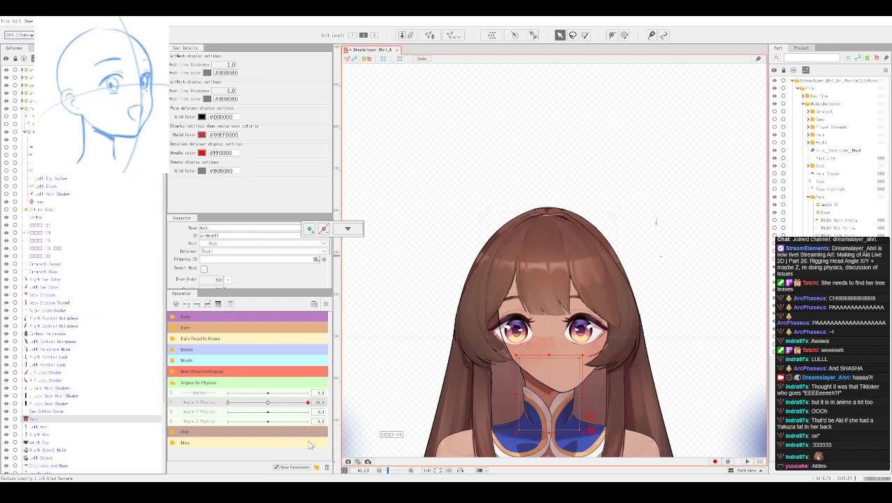
left_click_drag(309, 403, 333, 414)
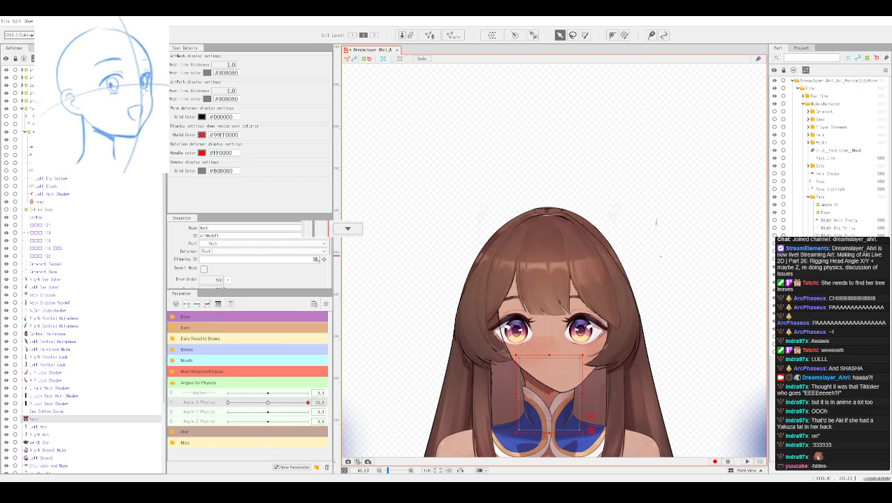
left_click(774, 320)
left_click(774, 328)
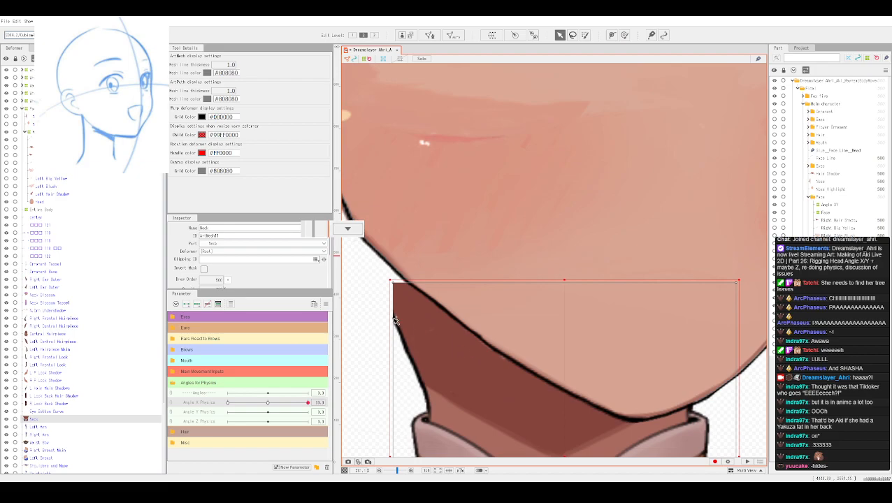
Step: Stretch the Neck mesh slightly so its upper edge sits higher behind the jaw at maximum Angle X Physics
scroll(393, 282, "down", 5)
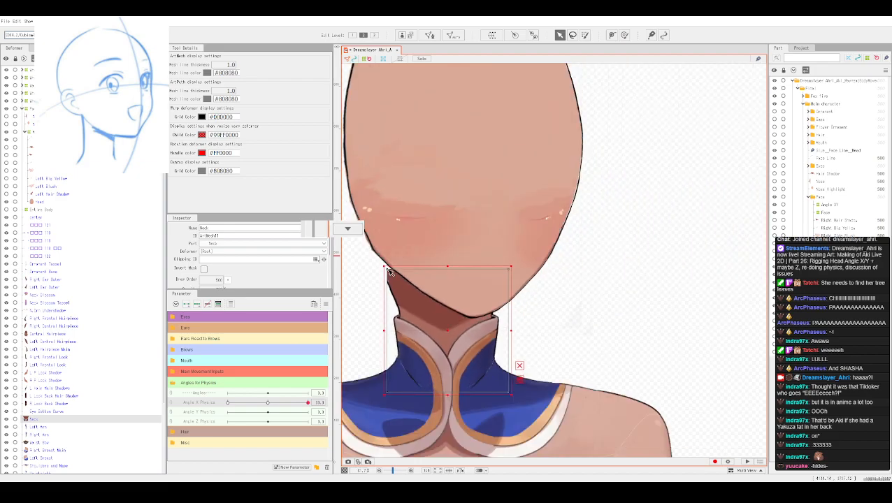
left_click_drag(386, 266, 387, 258)
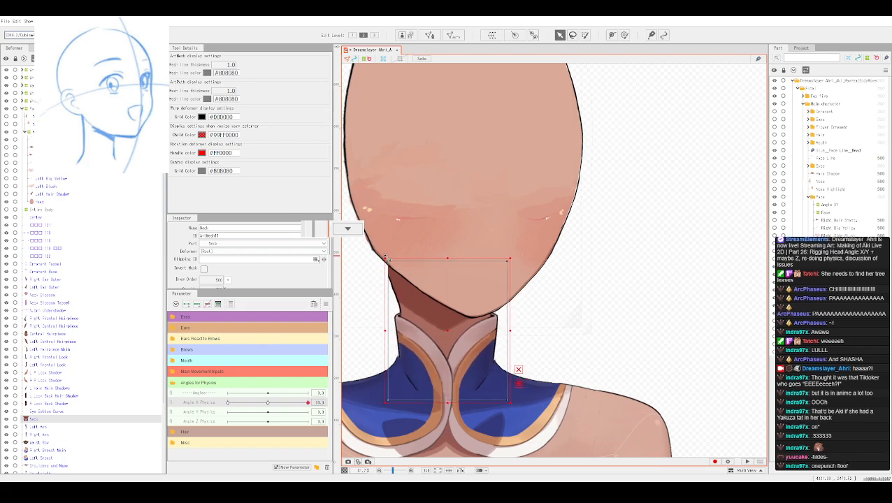
scroll(550, 206, "down", 3)
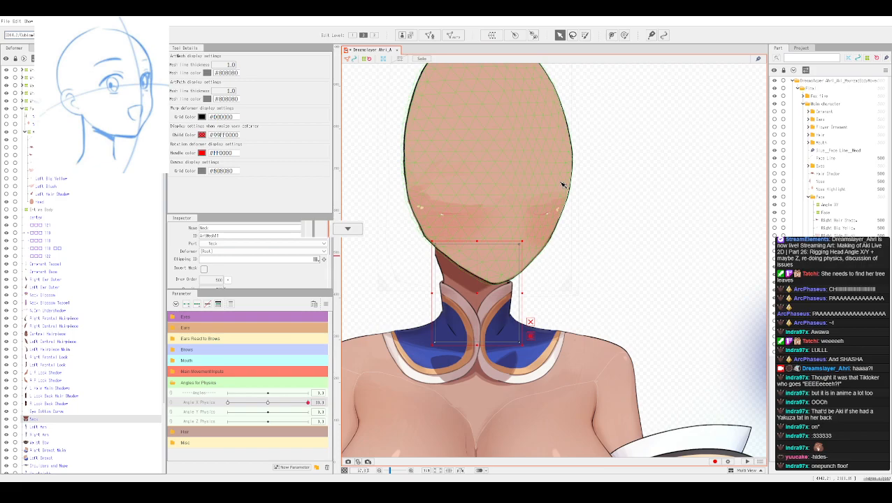
left_click_drag(560, 185, 542, 284)
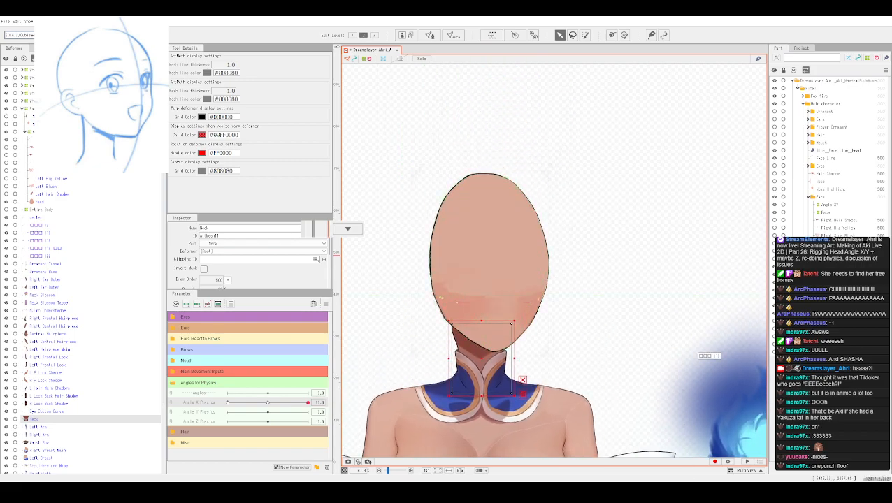
Step: Check the stretched neck at neutral Angle X Physics and undo the stretch, returning to the turned pose
left_click_drag(307, 403, 268, 403)
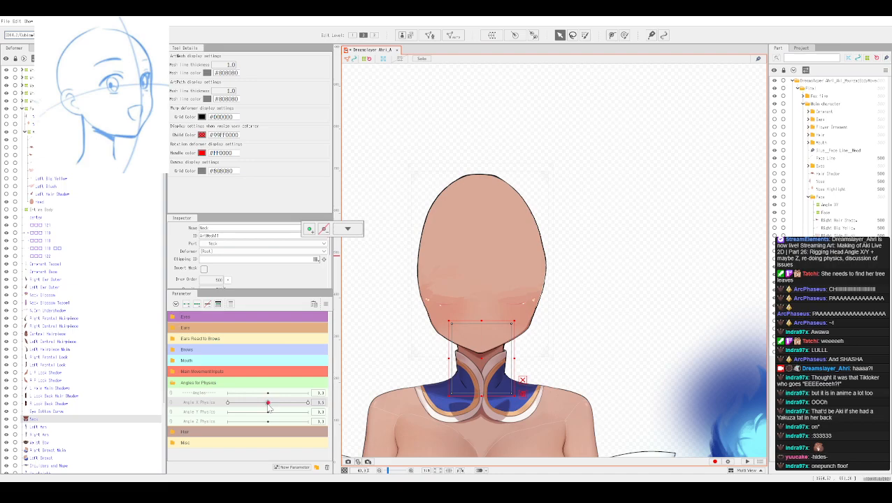
left_click(479, 269)
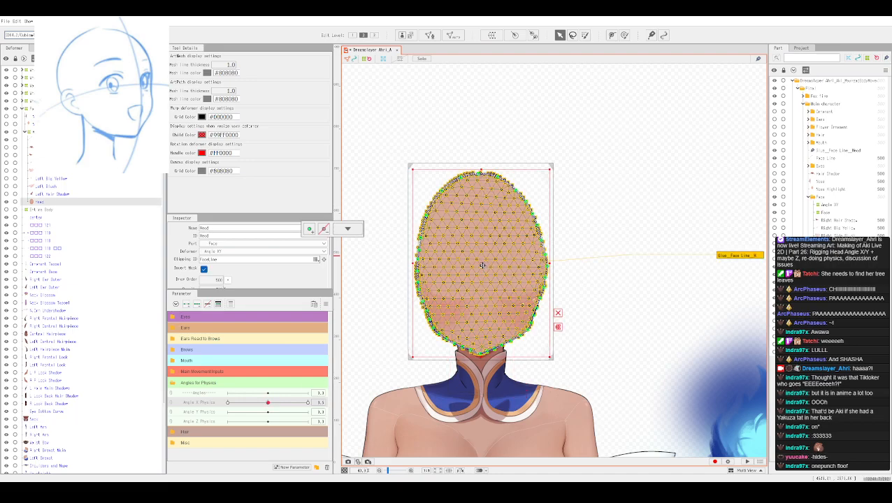
key("ctrl+z")
key("ctrl+z")
key("ctrl+z")
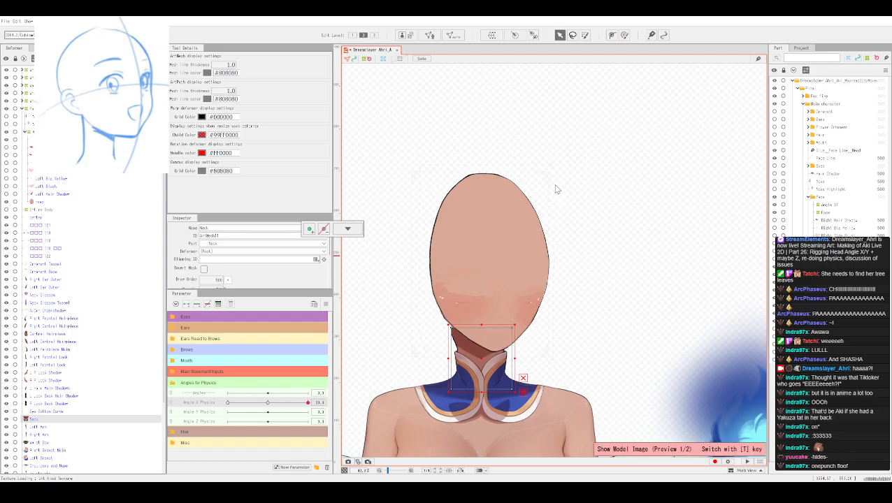
Step: Return Angle X Physics to neutral and nudge the Head mesh vertically over the neck
left_click(538, 220)
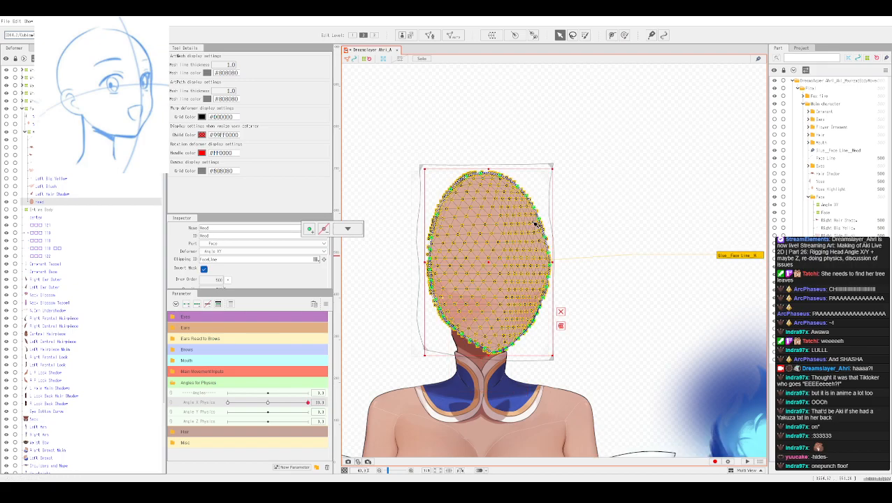
left_click(412, 421)
left_click_drag(308, 403, 267, 403)
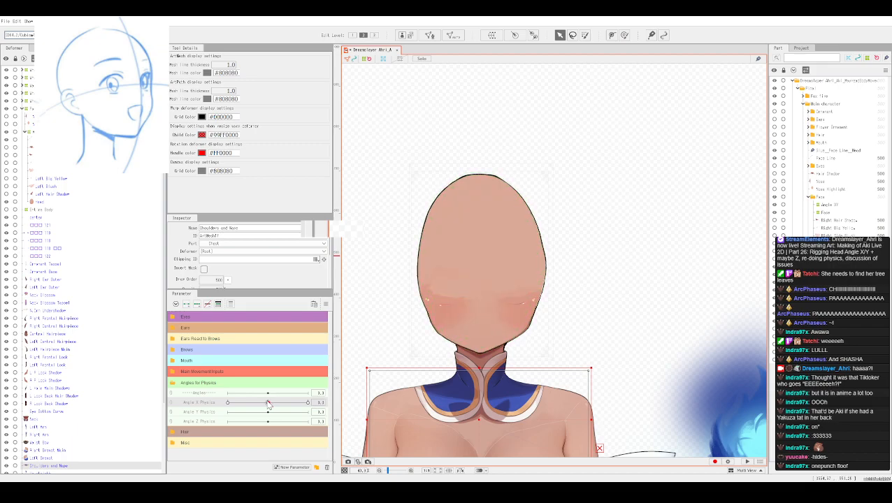
left_click(491, 287)
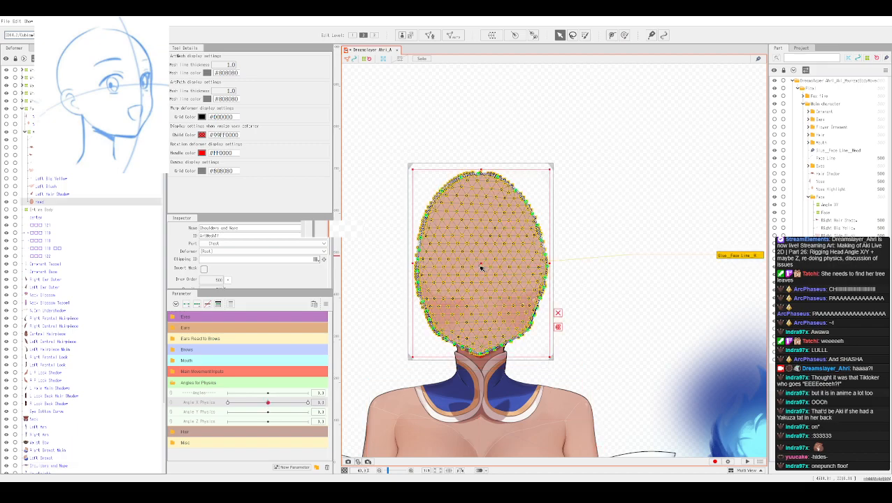
mouse_move(481, 267)
left_mouse_down()
mouse_move(472, 240)
mouse_move(471, 262)
mouse_move(479, 256)
left_mouse_up()
Step: Lower the Head mesh slightly over the neck at maximum Angle X Physics and sweep the parameter back toward neutral
left_click_drag(268, 403, 307, 403)
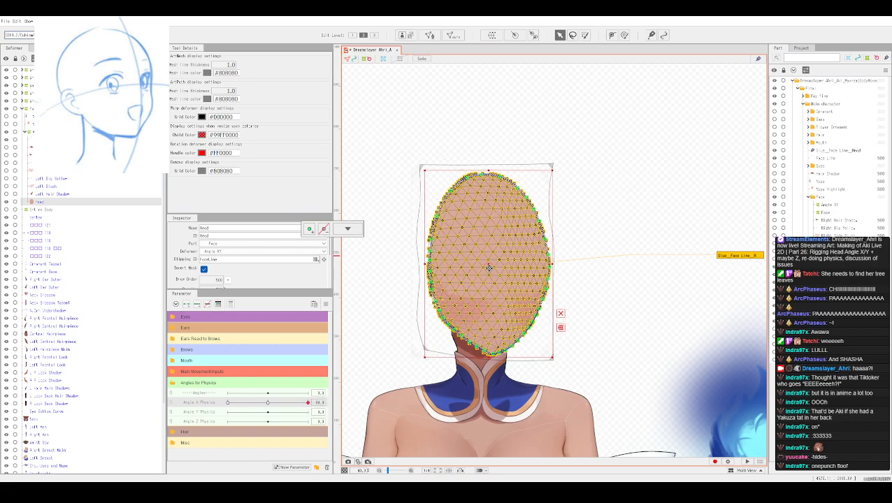
left_click_drag(489, 265, 490, 268)
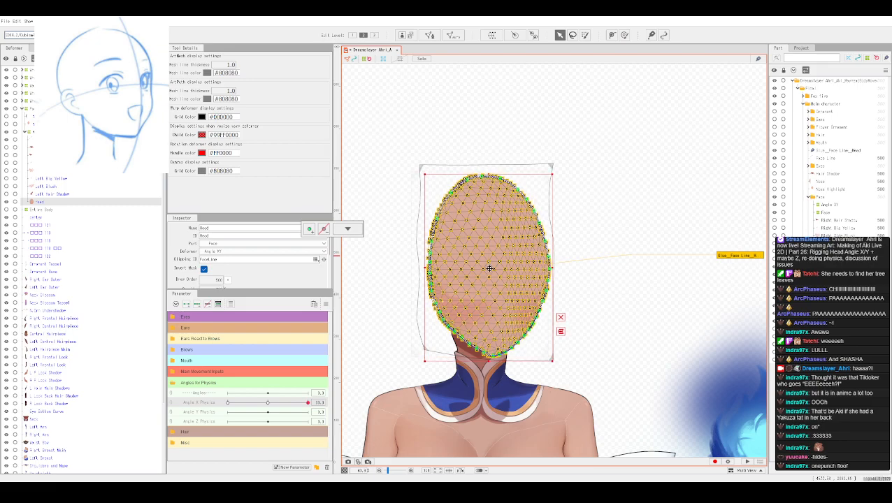
left_click(390, 349)
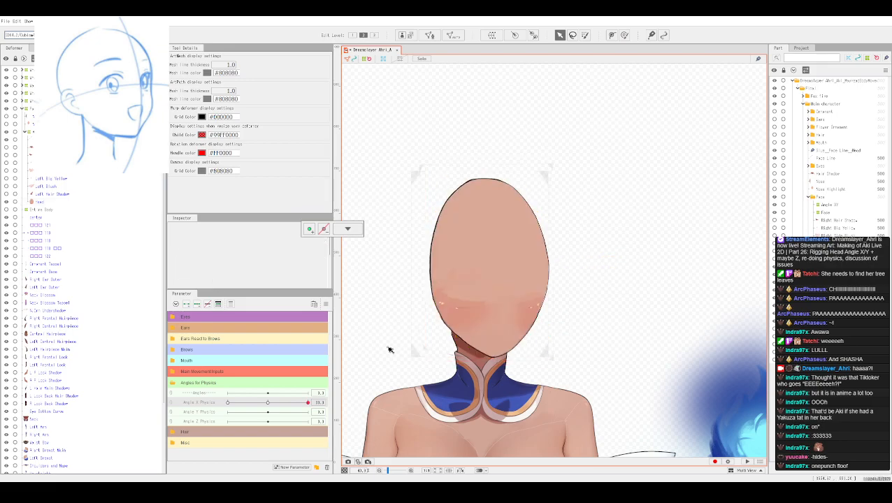
left_click(268, 403)
mouse_move(269, 403)
left_mouse_down()
mouse_move(321, 403)
mouse_move(271, 405)
left_mouse_up()
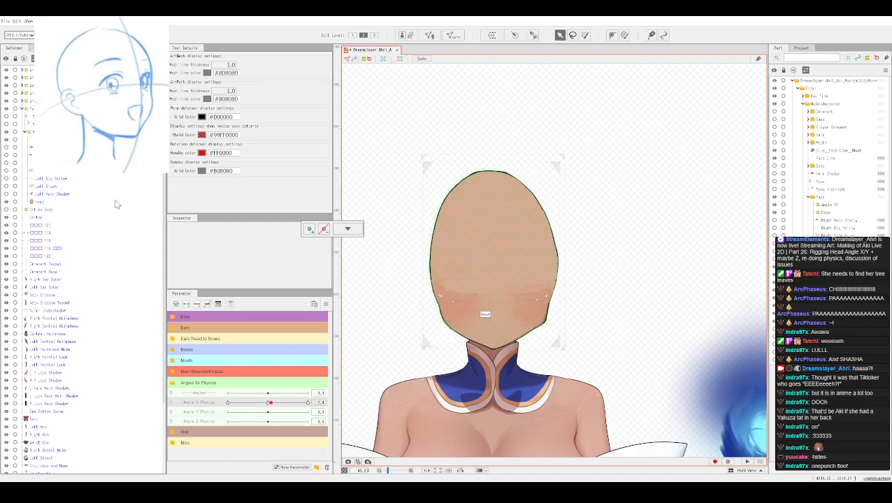
Step: Return Angle X Physics to neutral and inspect the Head mesh's jaw against the neck with the selection overlay hidden
left_click(63, 131)
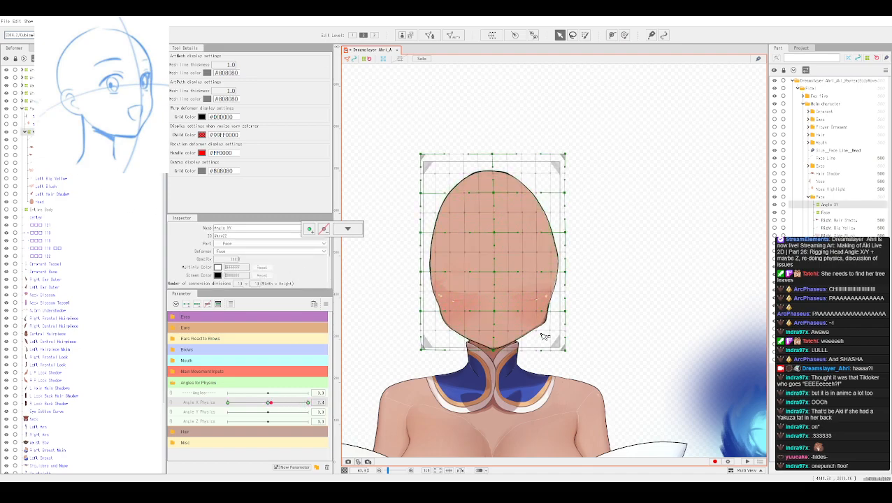
left_click(269, 404)
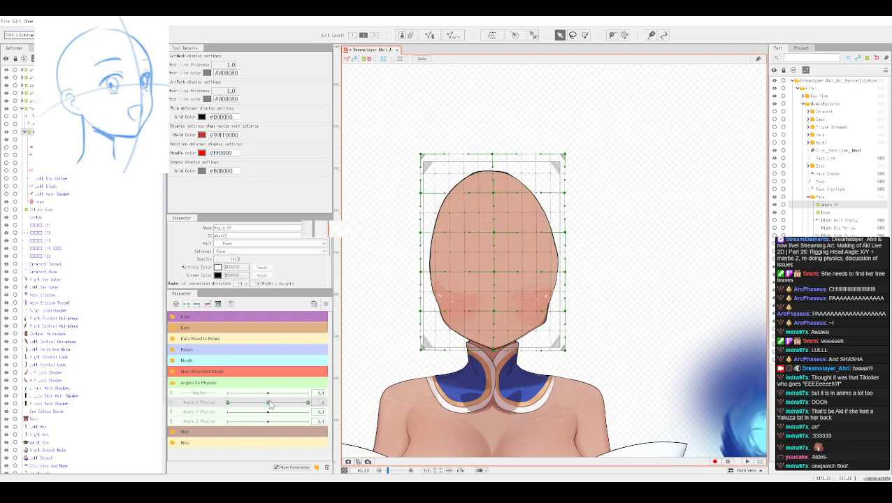
left_click(548, 319)
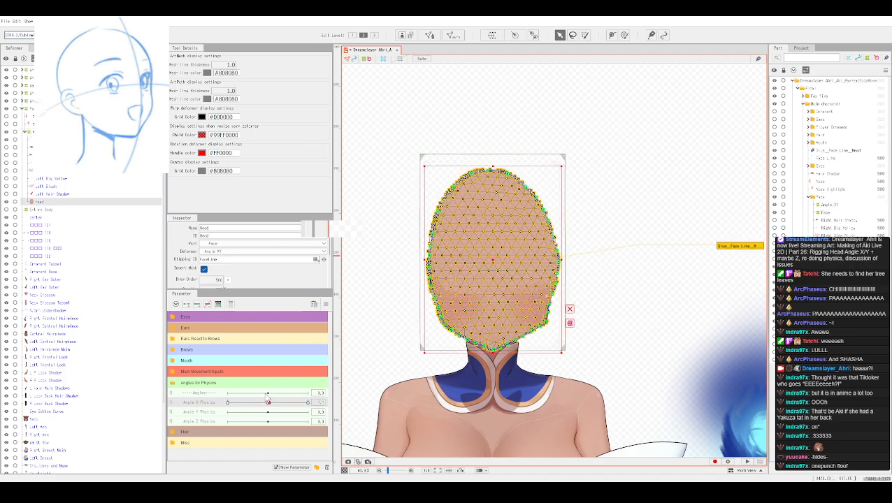
mouse_move(269, 403)
left_mouse_down()
mouse_move(308, 403)
mouse_move(267, 402)
left_mouse_up()
key("ctrl+h")
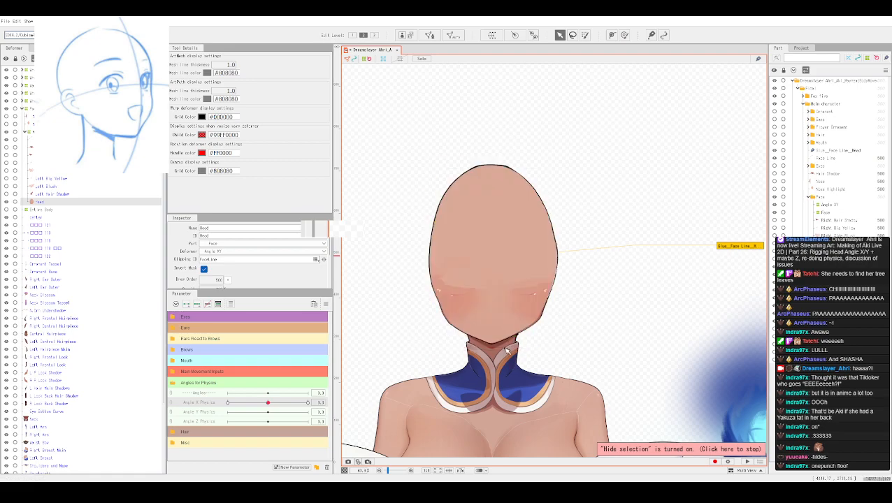
scroll(509, 346, "up", 2)
left_click(548, 315)
scroll(550, 316, "up", 2)
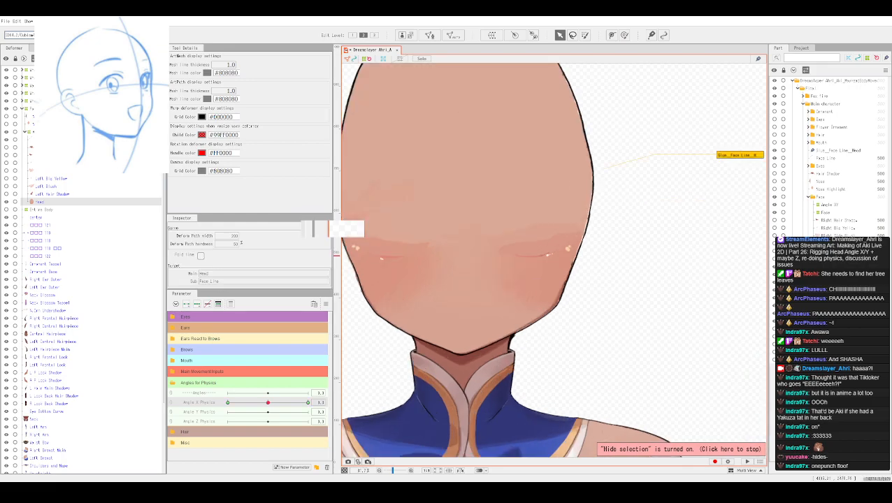
Step: Select the Angle XY deformer and check the whole head over the neck at neutral with and without the overlay
left_click(50, 131)
left_click(680, 449)
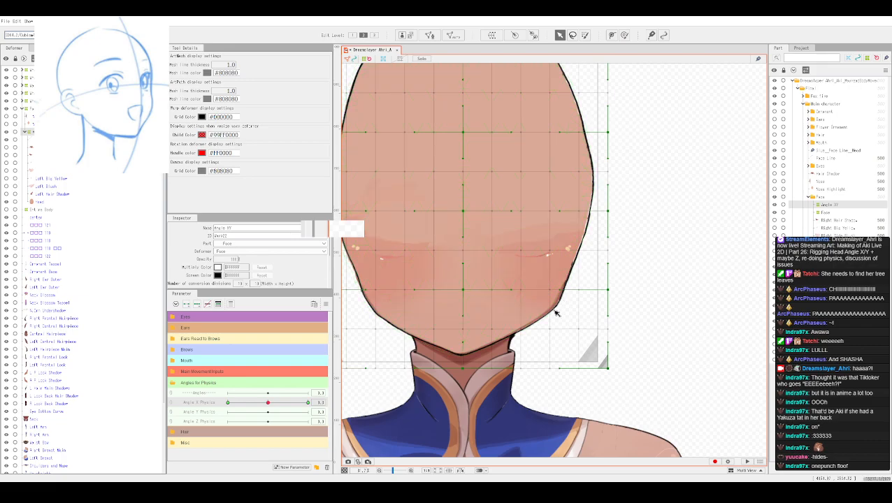
scroll(568, 294, "down", 3)
left_click_drag(593, 301, 597, 316)
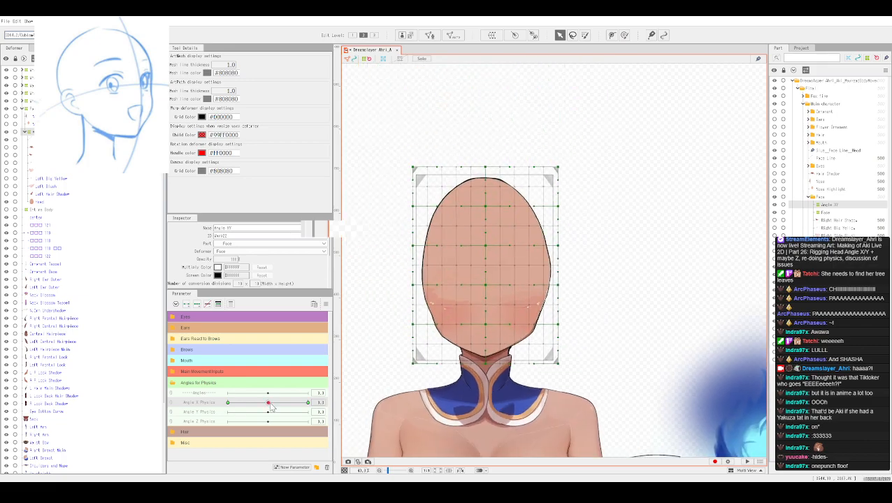
mouse_move(271, 405)
left_mouse_down()
mouse_move(323, 397)
mouse_move(269, 400)
left_mouse_up()
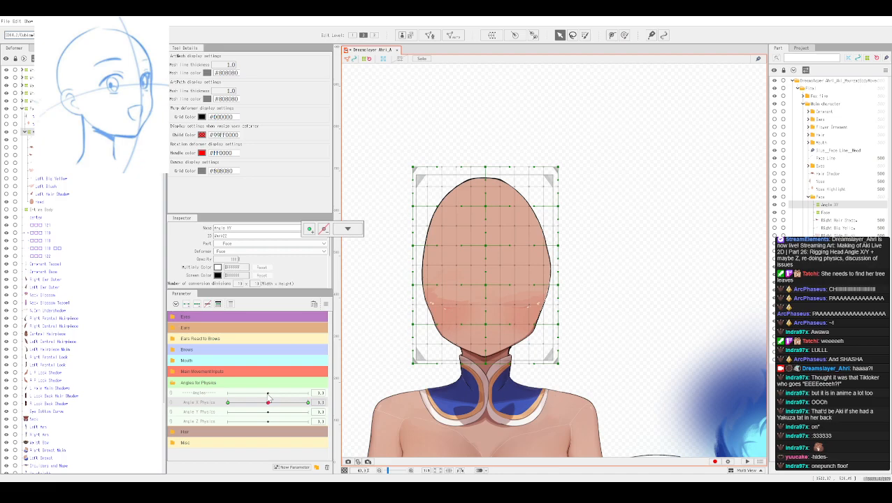
key("ctrl+h")
key("ctrl+h")
key("ctrl+h")
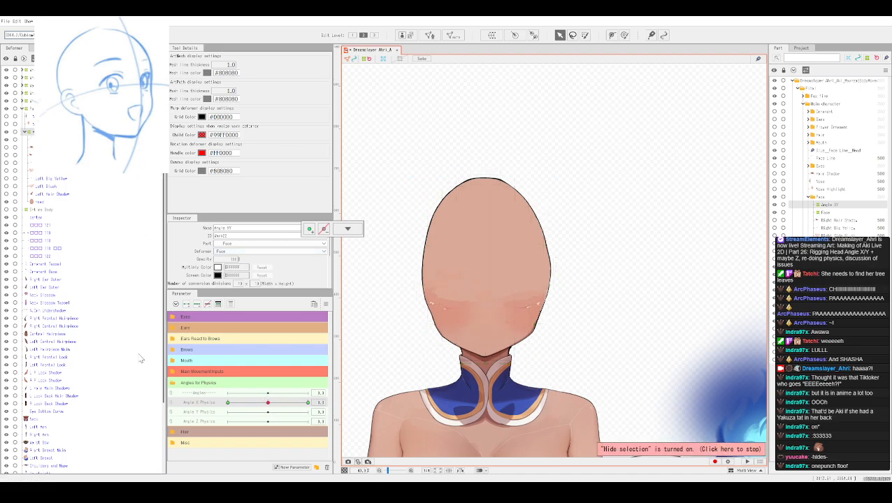
Step: Lower the Head mesh slightly over the neck at neutral Angle X Physics, redoing the first, larger move
left_click(46, 204)
key("ctrl+h")
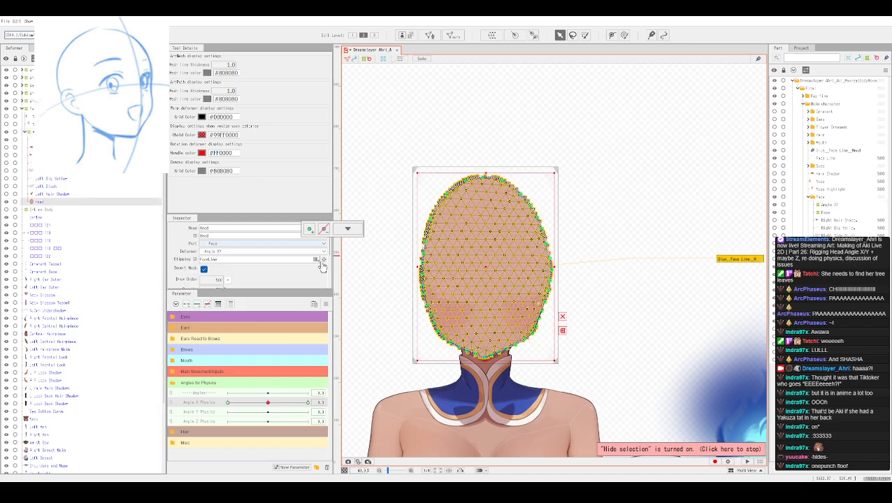
left_click_drag(486, 266, 485, 275)
key("ctrl+z")
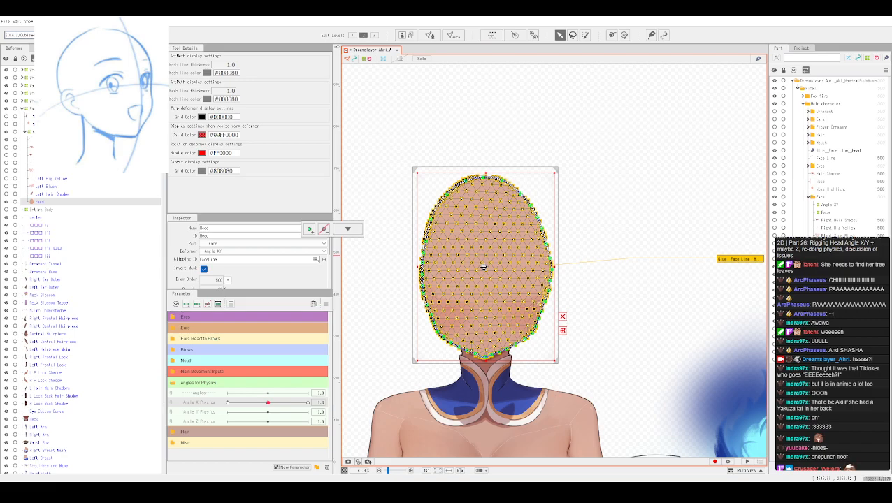
left_click_drag(483, 267, 482, 271)
key("ctrl+t")
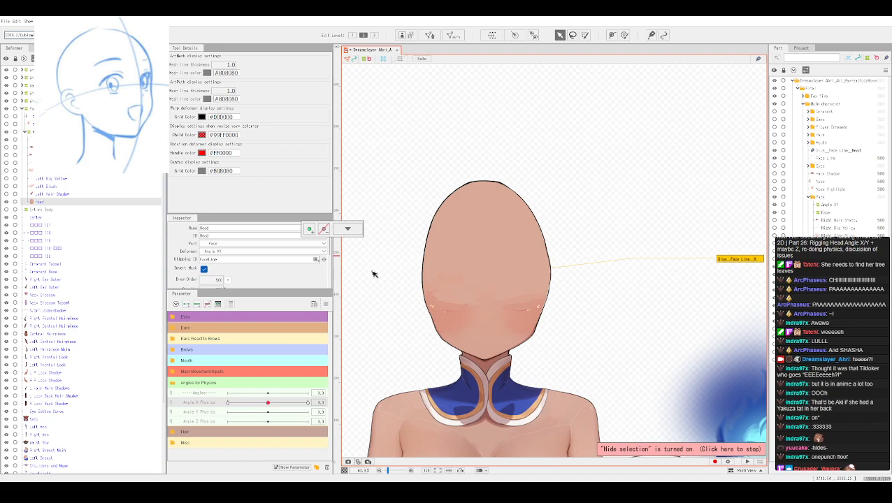
Step: Compare the head at maximum and neutral Angle X Physics, lowering the Head mesh slightly further over the neck
left_click_drag(268, 403, 314, 402)
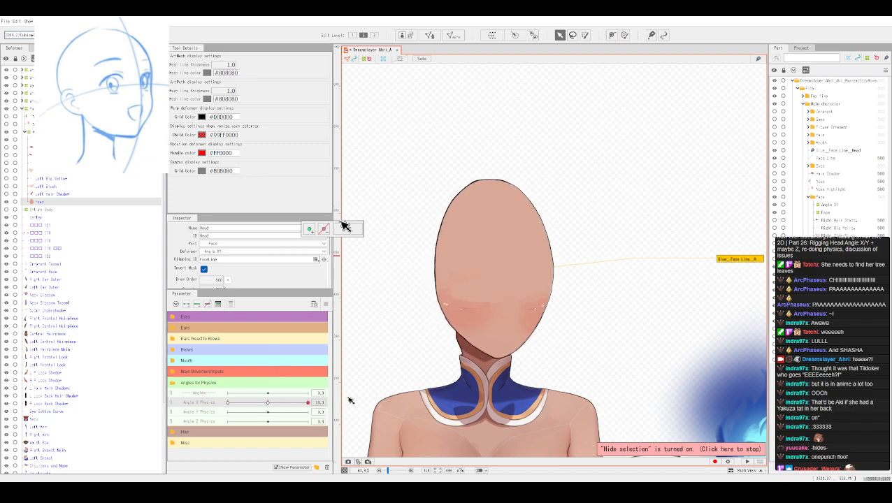
left_click(488, 280)
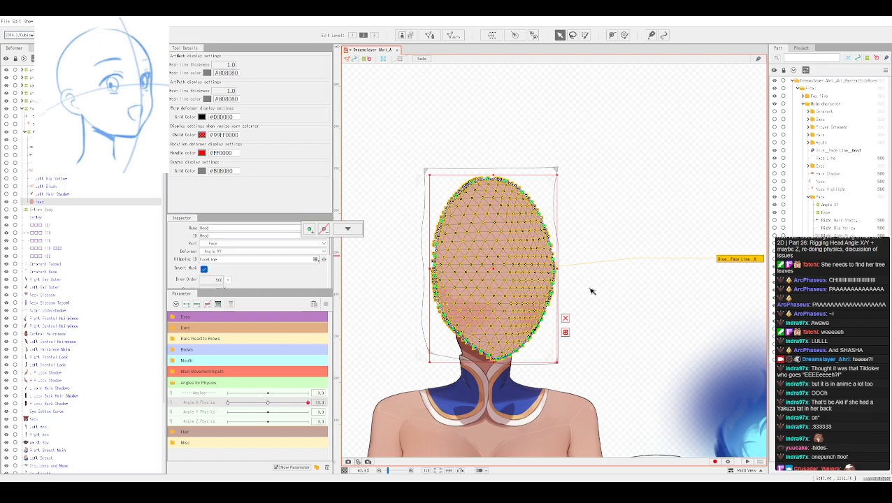
left_click(568, 288)
left_click(495, 271)
left_click_drag(308, 402, 264, 409)
key("ctrl+h")
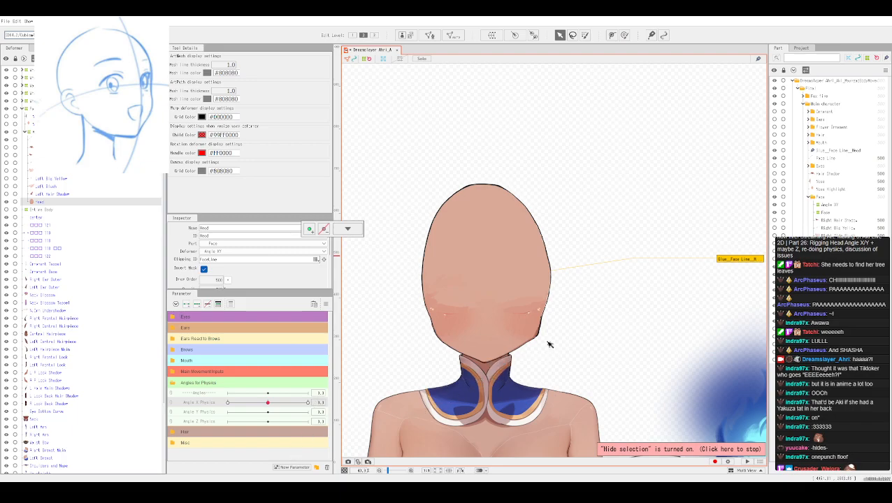
scroll(550, 335, "up", 7)
key("ctrl+t")
scroll(413, 229, "down", 5)
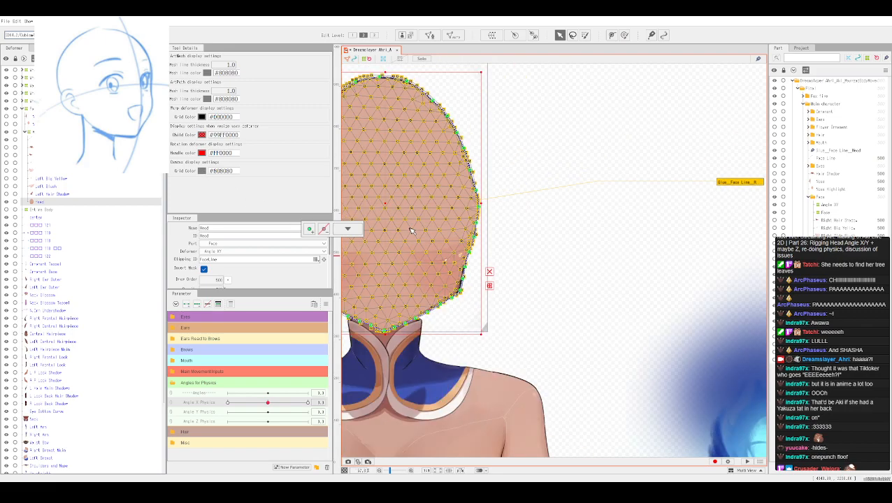
Step: Sweep Angle X Physics between neutral and maximum and lower the Head mesh a little at the maximum pose
left_click_drag(268, 404, 308, 403)
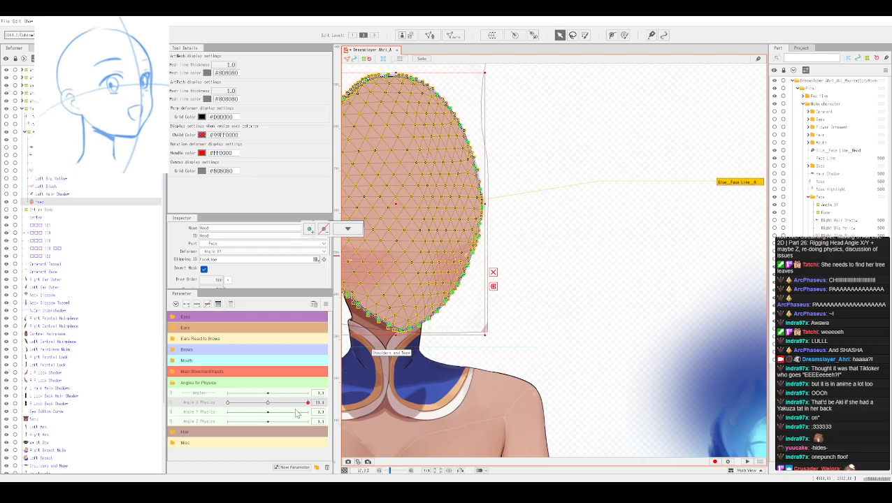
mouse_move(309, 405)
left_mouse_down()
mouse_move(284, 397)
mouse_move(307, 404)
left_mouse_up()
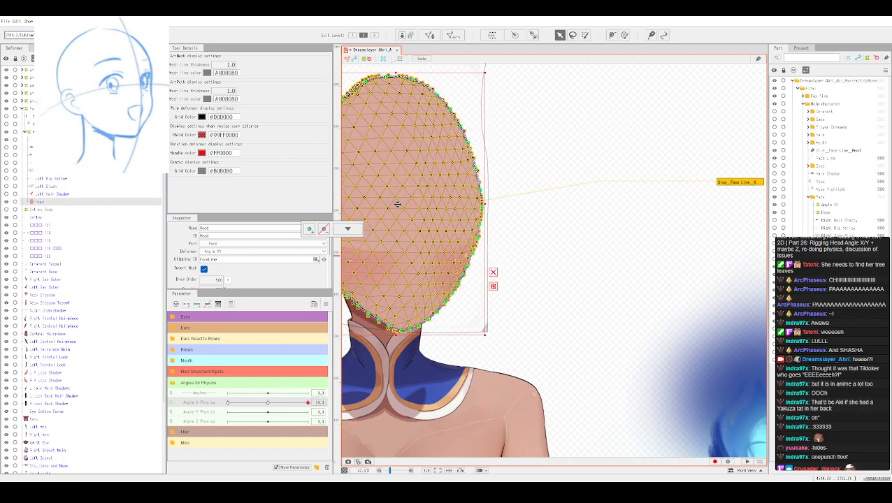
left_click_drag(306, 404, 270, 402)
left_click_drag(269, 403, 308, 402)
left_click_drag(396, 205, 396, 208)
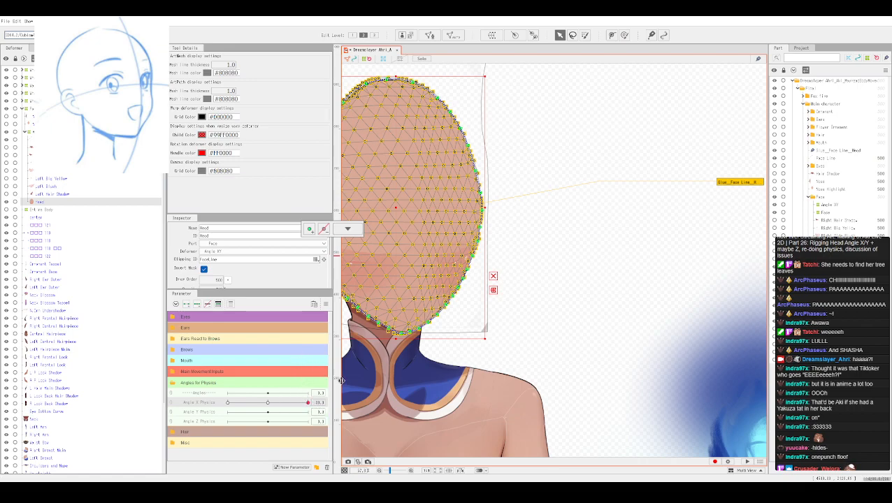
Step: Try lowering the Head mesh further over the collar at maximum Angle X Physics, also together with Face Line
left_click_drag(306, 403, 327, 409)
left_click_drag(564, 336, 620, 361)
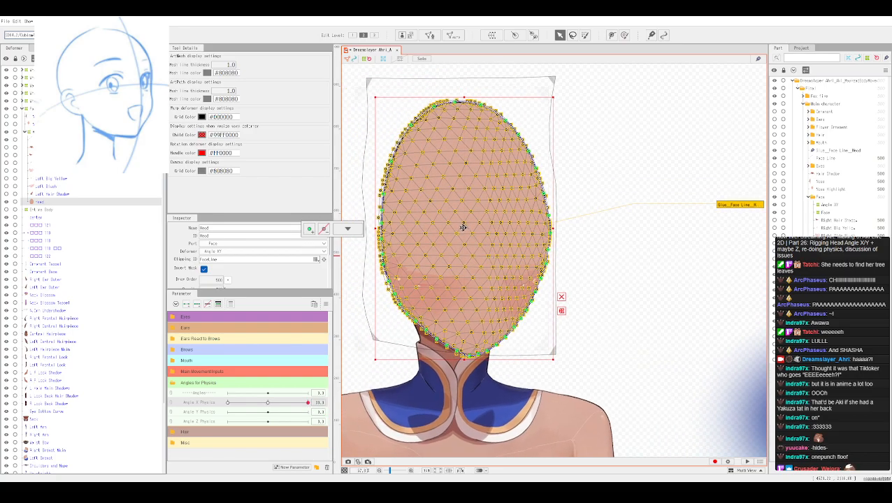
left_click_drag(462, 228, 463, 236)
left_click(312, 405)
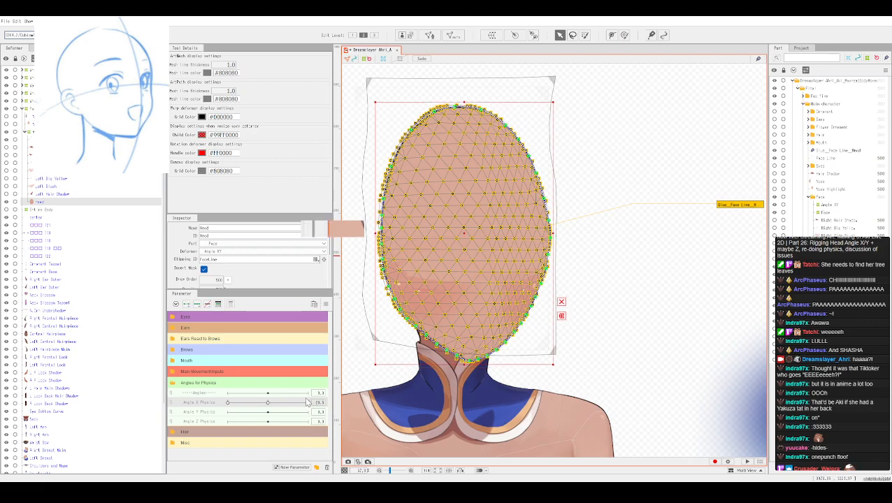
key("ctrl+z")
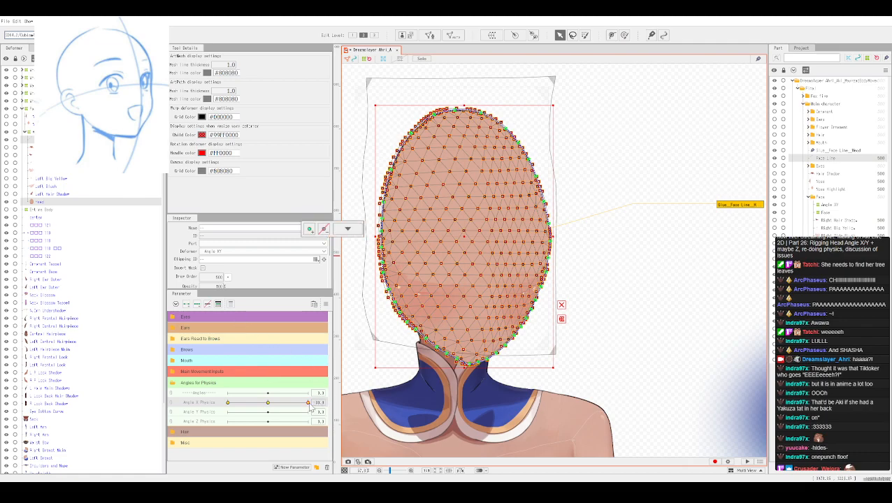
Step: Bring Angle X Physics back to neutral, lower the Head mesh to match, and check the chin over the collar
left_click_drag(309, 404, 272, 414)
key("ctrl+t")
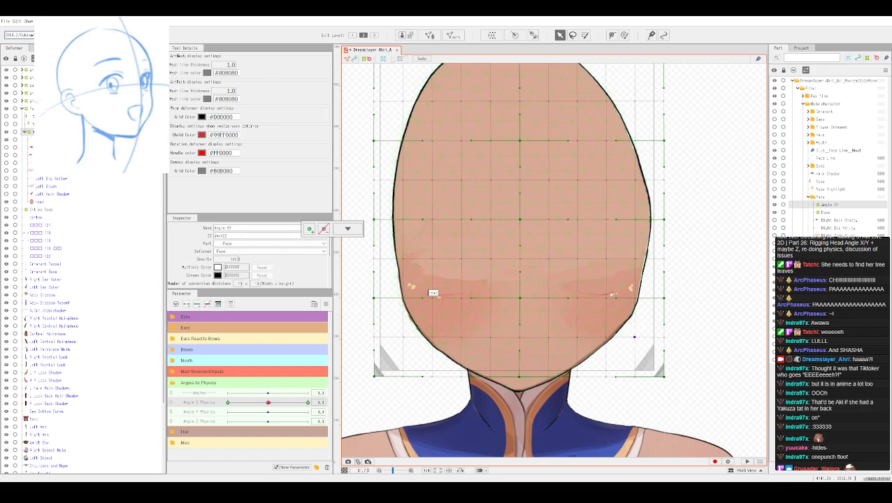
left_click(41, 202)
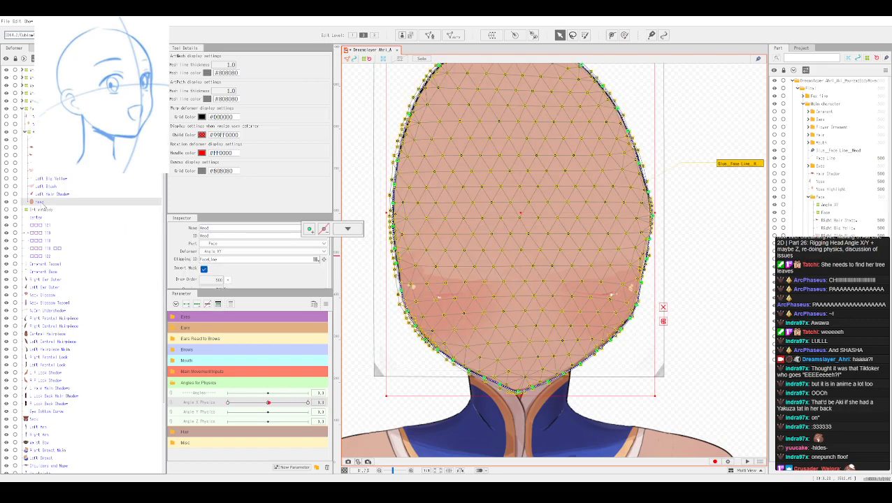
scroll(548, 343, "down", 2)
scroll(549, 362, "down", 1)
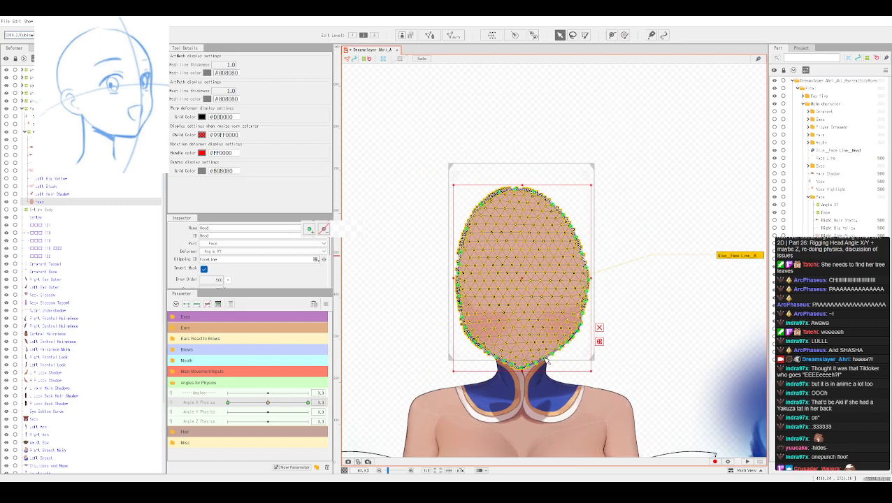
scroll(547, 361, "up", 2)
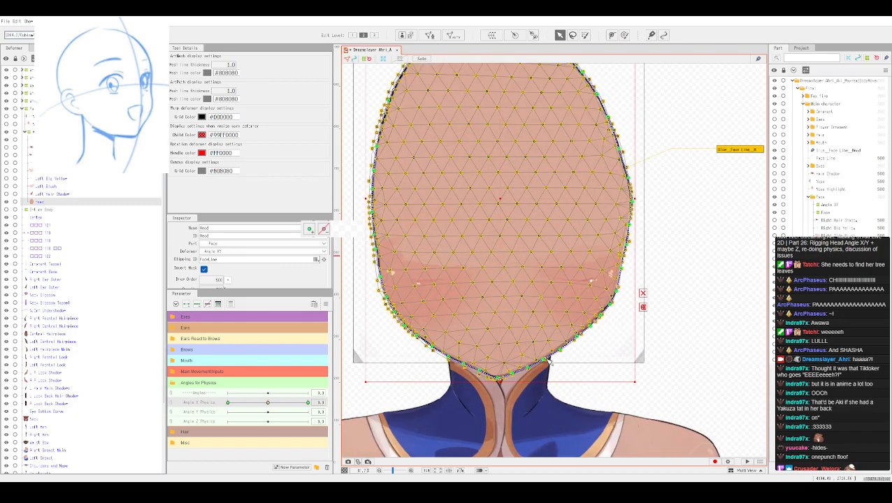
left_click(593, 357)
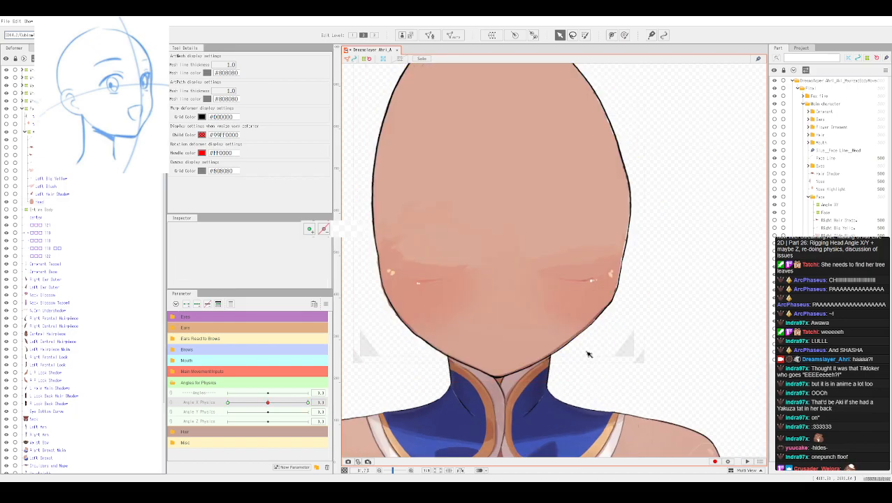
Step: Recheck Head and Face Line together at maximum Angle X Physics and undo the most recent changes
left_click(575, 353)
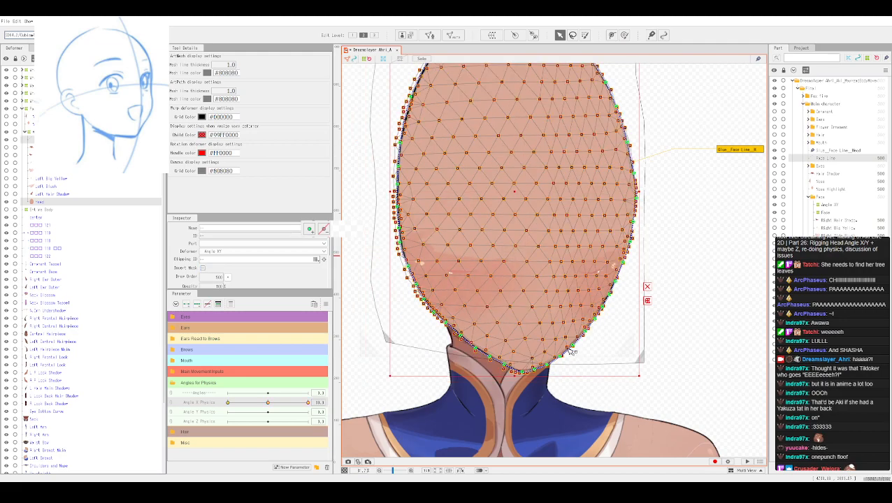
key("ctrl+z")
key("ctrl+z")
key("ctrl+z")
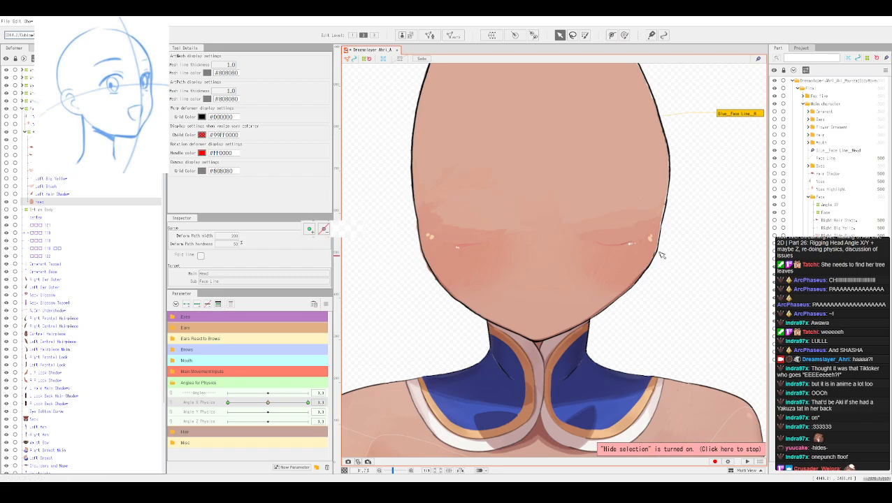
Step: Examine the head outline, cheek edge and chin over the neck at neutral with the selection overlay hidden
mouse_move(658, 253)
left_mouse_down()
mouse_move(613, 236)
mouse_move(666, 228)
mouse_move(660, 253)
left_mouse_up()
scroll(669, 188, "down", 2)
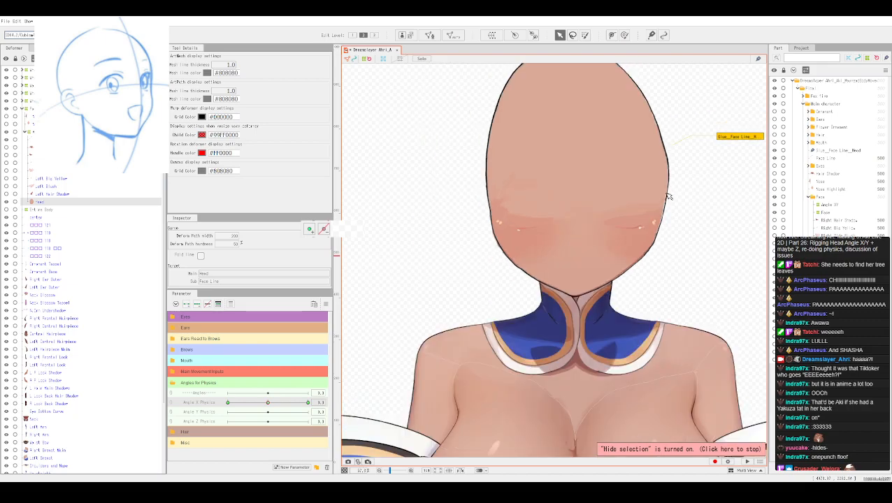
left_click_drag(669, 175, 669, 231)
scroll(663, 209, "down", 1)
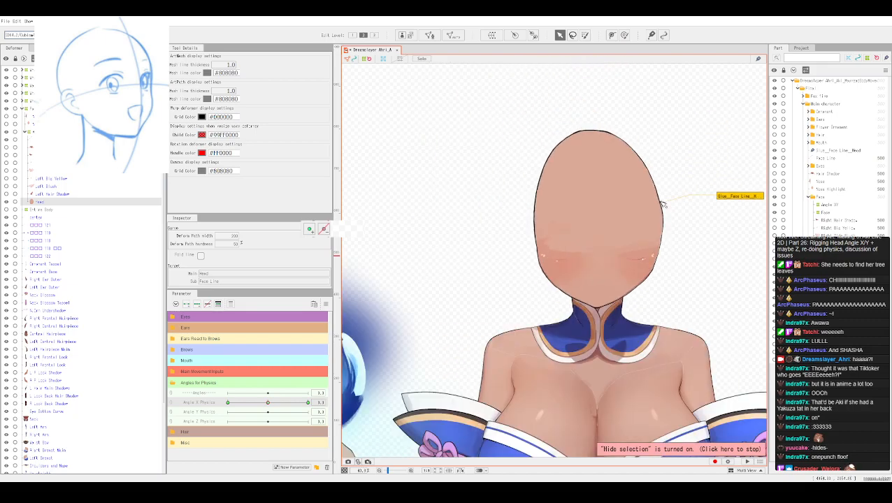
scroll(638, 136, "up", 4)
key("ctrl+t")
mouse_move(627, 158)
left_mouse_down()
mouse_move(621, 153)
mouse_move(642, 172)
left_mouse_up()
key("ctrl+t")
scroll(650, 226, "down", 4)
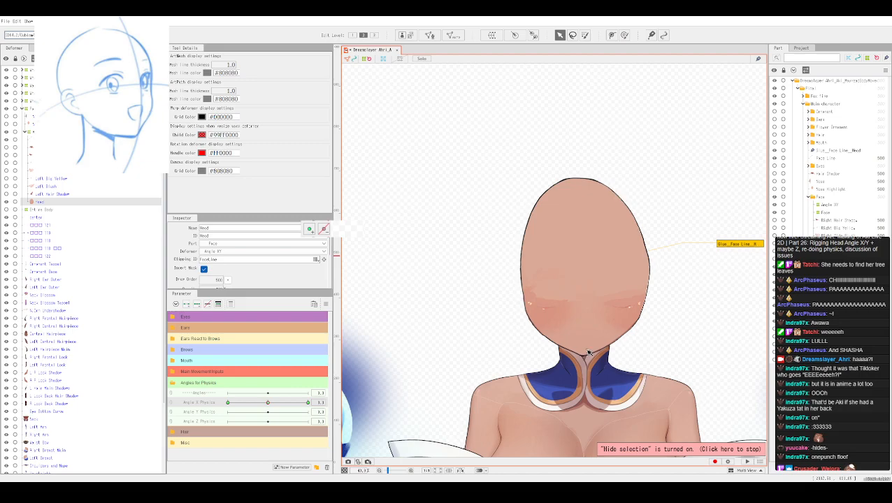
Step: Sweep Angle X Physics between neutral and maximum to check how the head sits on the neck
key("Right")
left_click(268, 403)
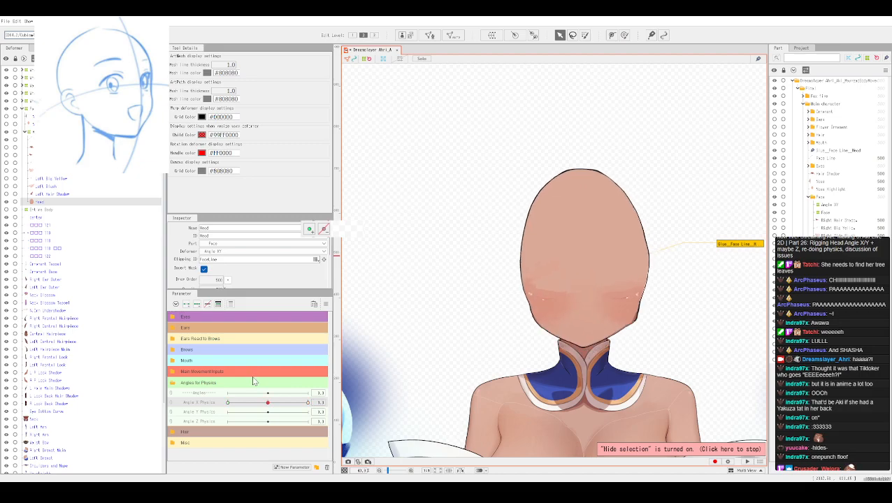
key("Right")
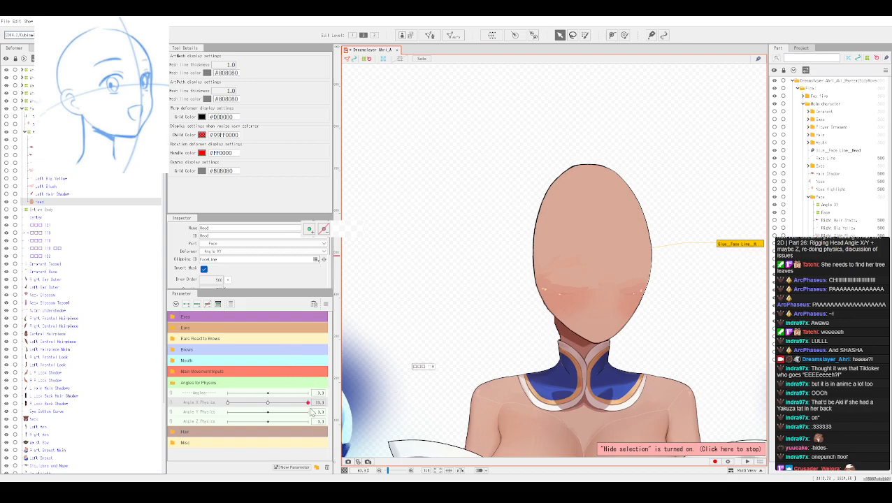
left_click_drag(307, 403, 264, 411)
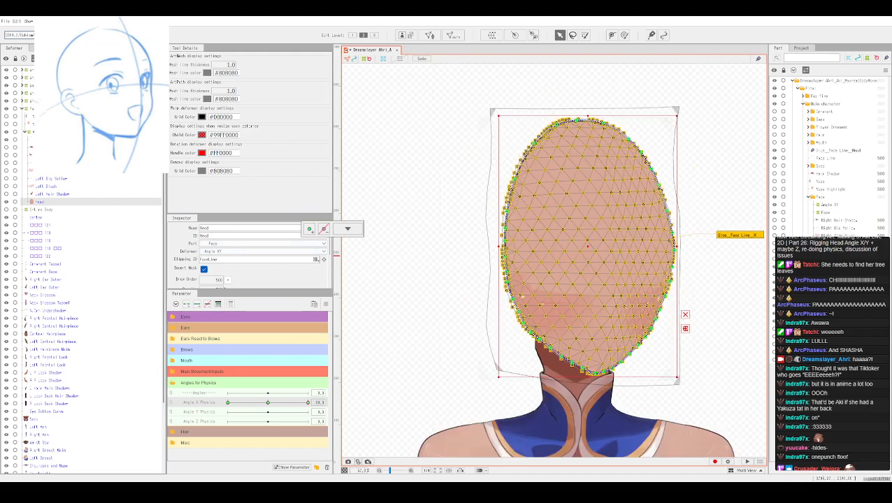
Step: Lower Head and Face Line together at maximum Angle X Physics and check the turn with the selection overlay hidden
left_click(52, 140, "ctrl")
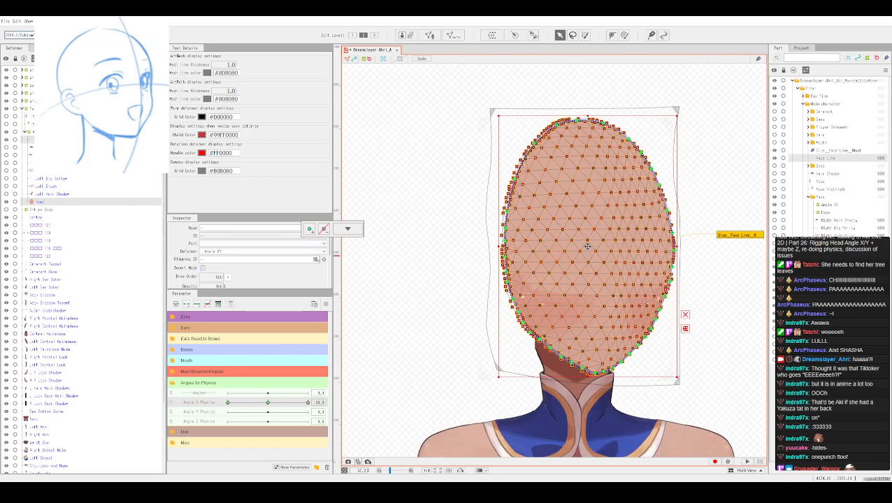
left_click_drag(587, 246, 587, 255)
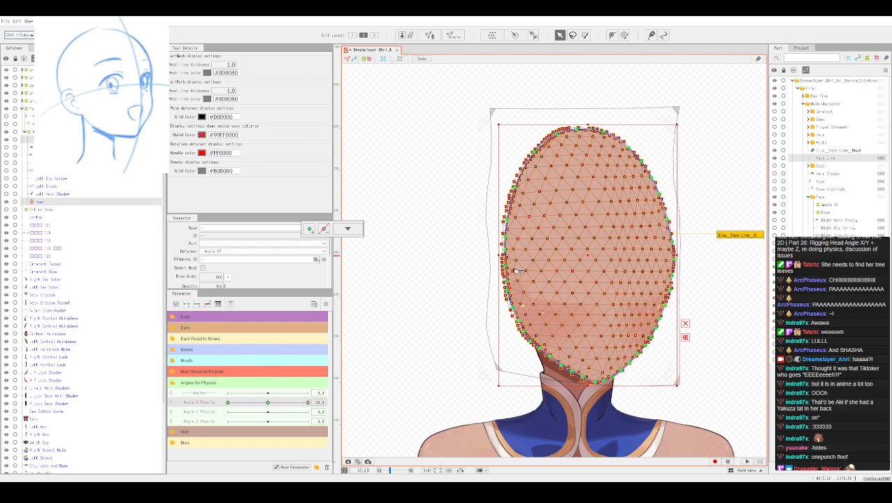
key("ctrl+h")
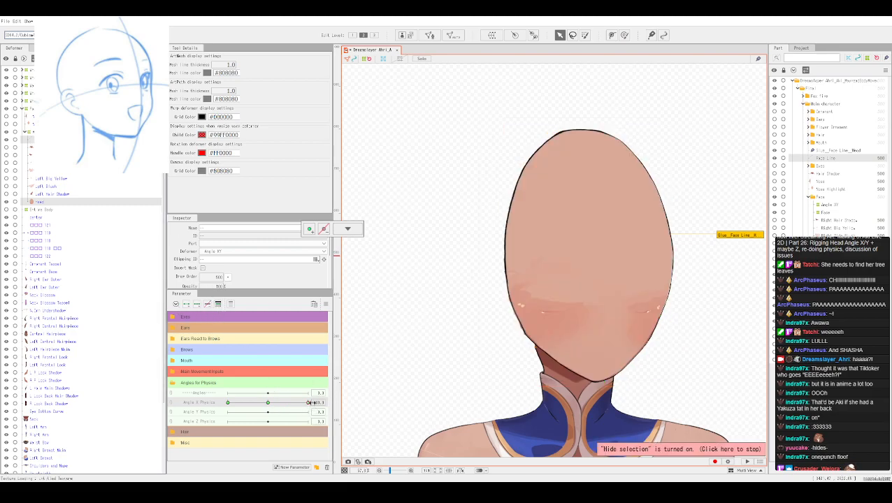
left_click_drag(310, 403, 467, 374)
key("ctrl+h")
left_click_drag(307, 402, 255, 403)
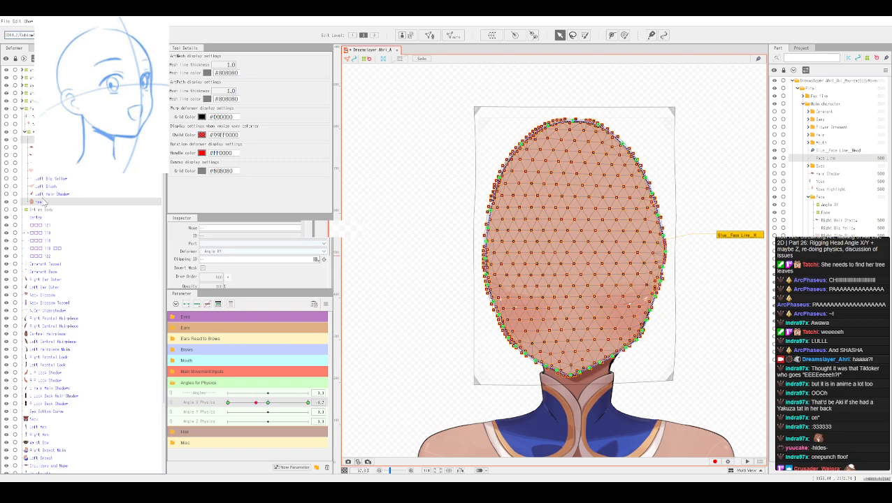
Step: Compare the Head and Face Line edges up close at Angle X Physics 0 and at its maximum
left_click(320, 403)
type("0")
key("Return")
scroll(603, 251, "up", 3)
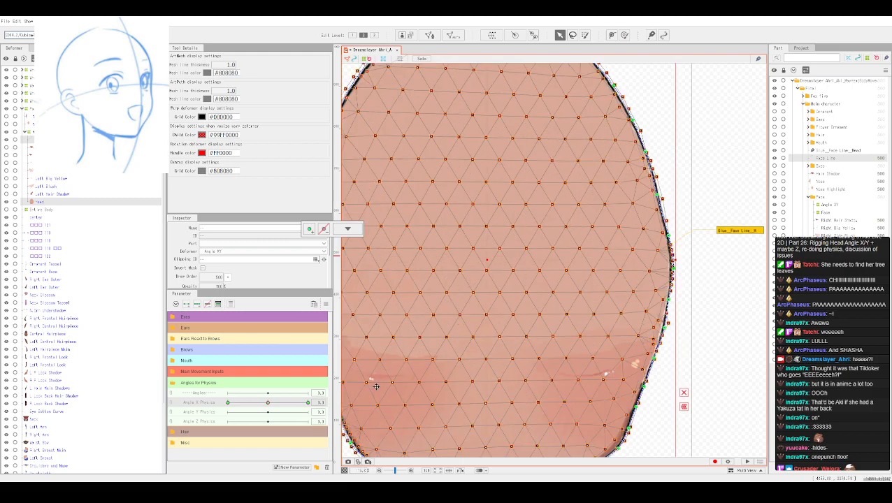
left_click(268, 405)
left_click_drag(267, 406, 345, 383)
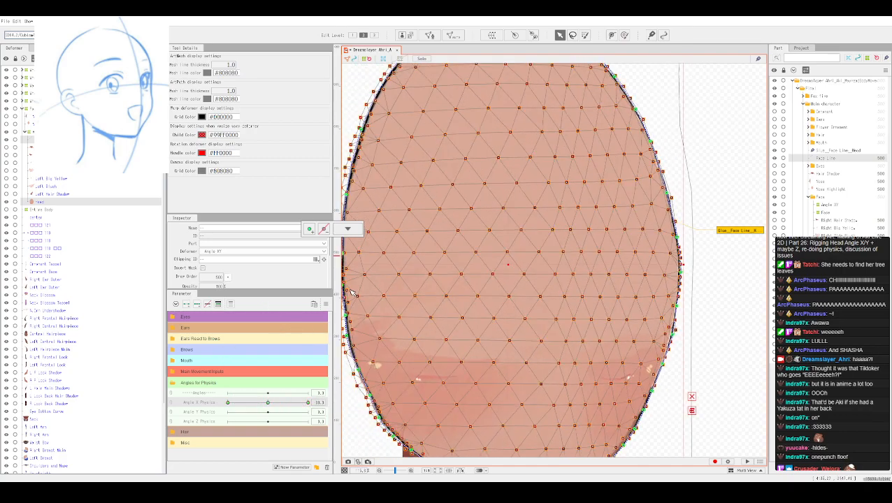
scroll(348, 295, "down", 5)
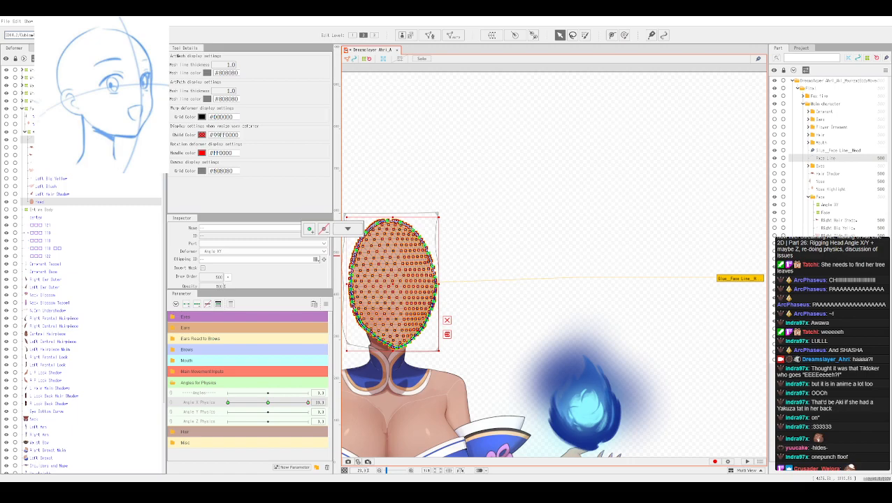
Step: Select the Angle XY warp deformer and apply Reflect Motion to its Angle X Physics turn
left_click(462, 250)
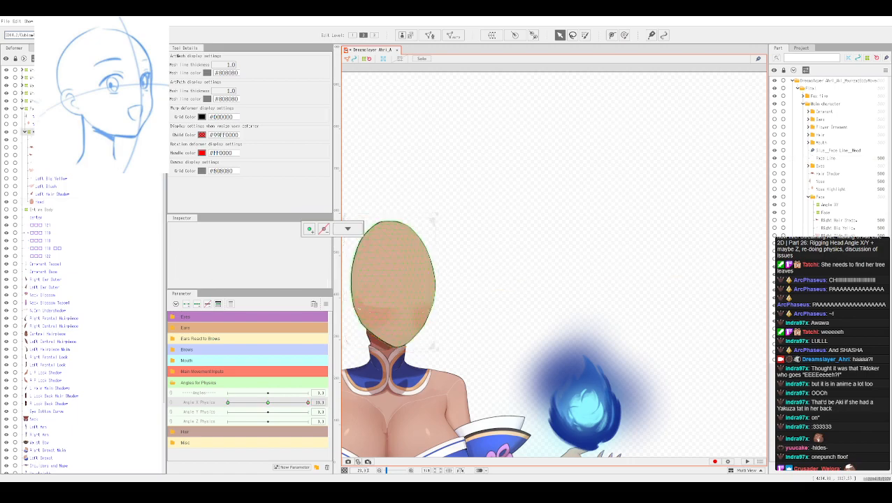
left_click(433, 220)
left_click(326, 306)
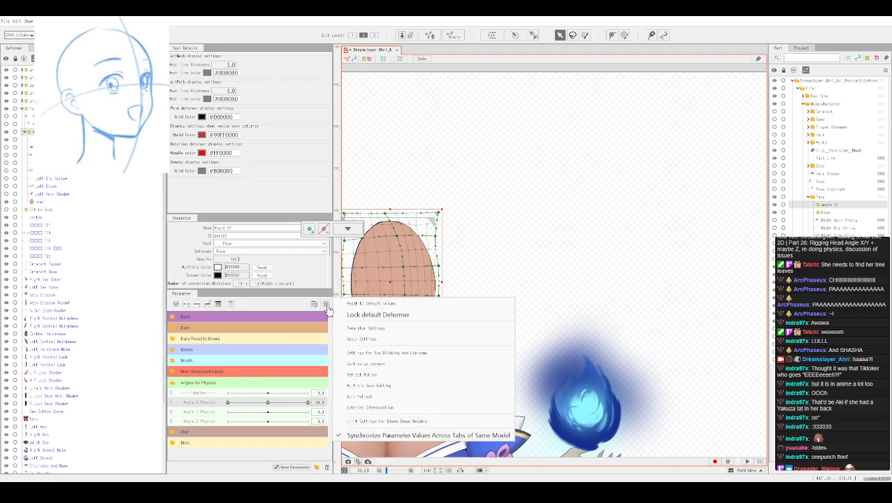
left_click(392, 373)
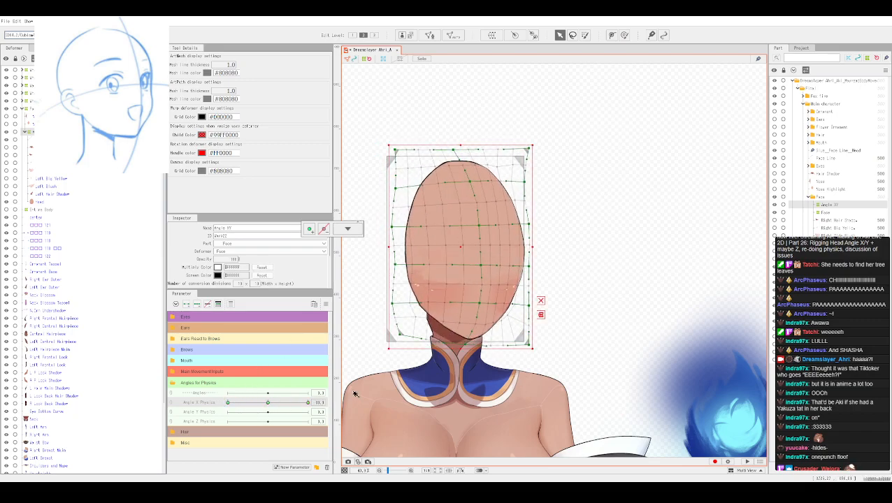
Step: Pull the left-edge and upper-left corner points of the Angle XY deformer inward at maximum Angle Y Physics
scroll(423, 261, "up", 3)
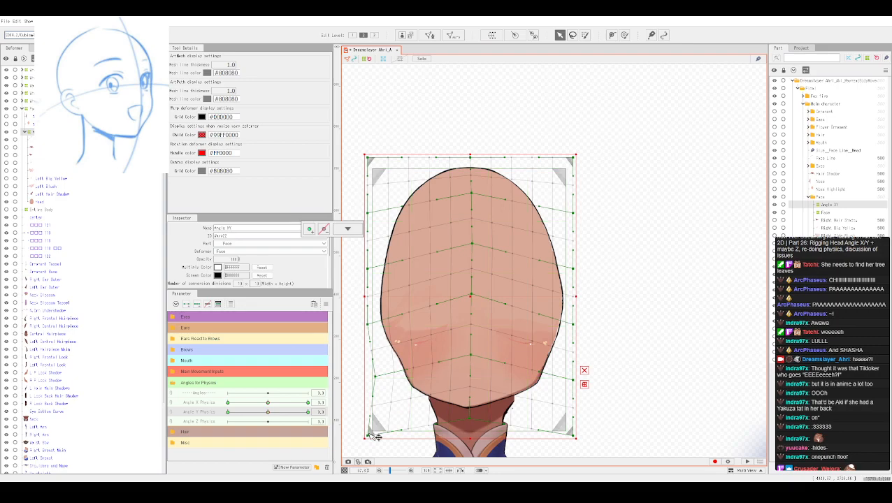
left_click_drag(371, 436, 381, 418)
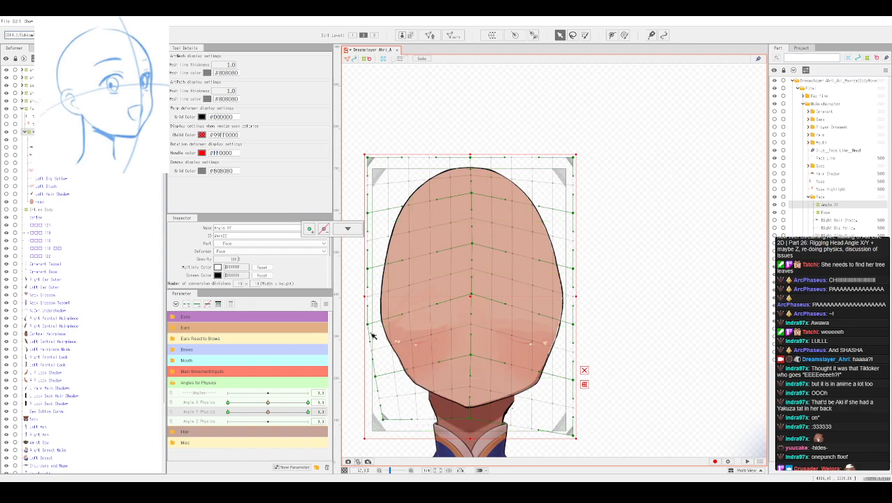
left_click_drag(368, 325, 377, 321)
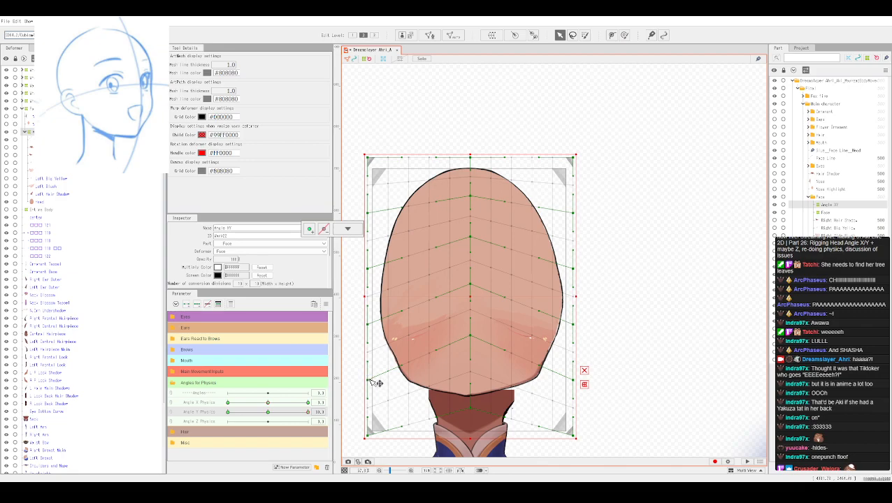
left_click_drag(373, 381, 380, 375)
left_click_drag(377, 326, 379, 321)
left_click_drag(374, 273, 382, 270)
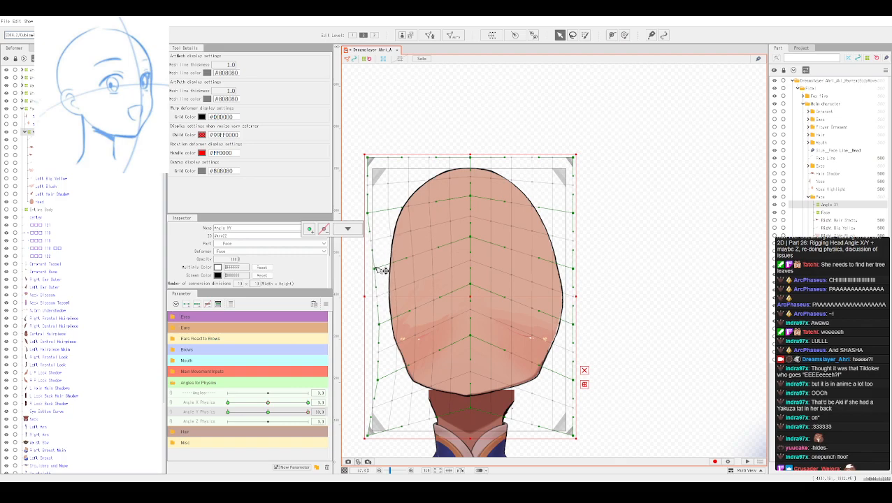
left_click_drag(380, 217, 386, 215)
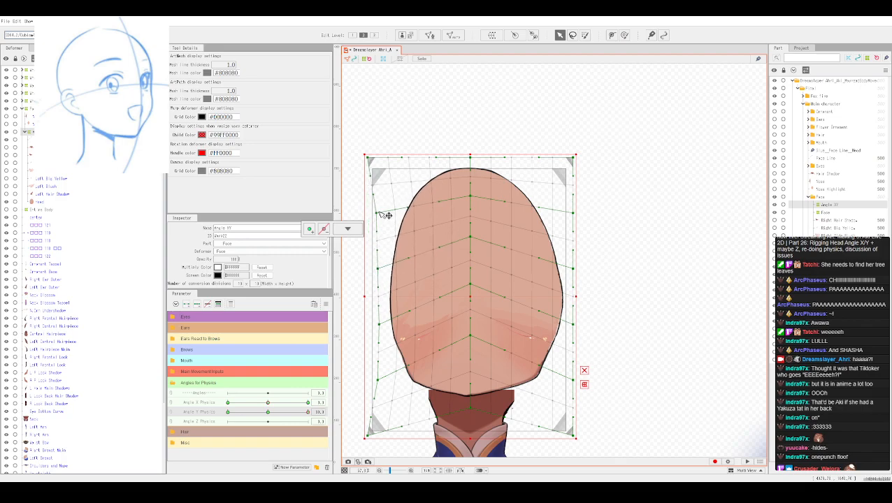
left_click_drag(373, 160, 396, 160)
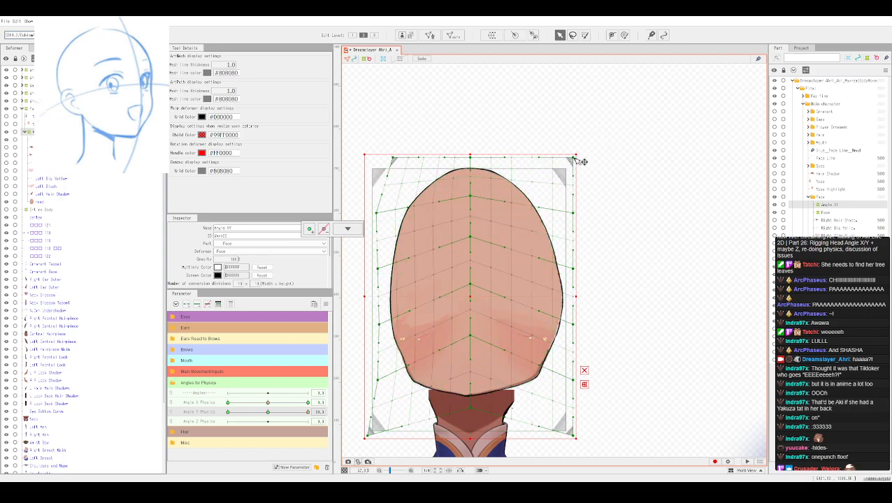
Step: Pull the Angle XY deformer's right edge and lower corners inward, and apply Reflect Motion to Angle Y Physics
mouse_move(577, 161)
left_mouse_down()
mouse_move(562, 160)
mouse_move(577, 216)
mouse_move(563, 211)
left_mouse_up()
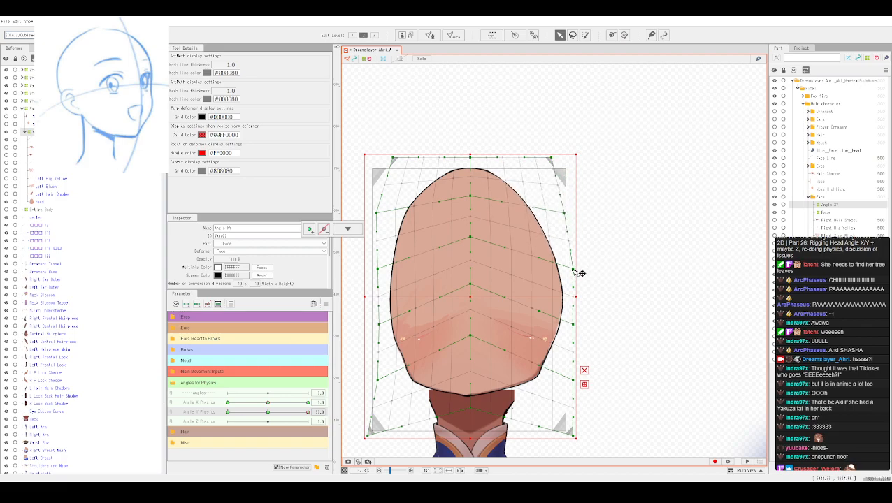
left_click_drag(574, 270, 565, 269)
left_click_drag(573, 324, 566, 324)
left_click_drag(573, 380, 566, 381)
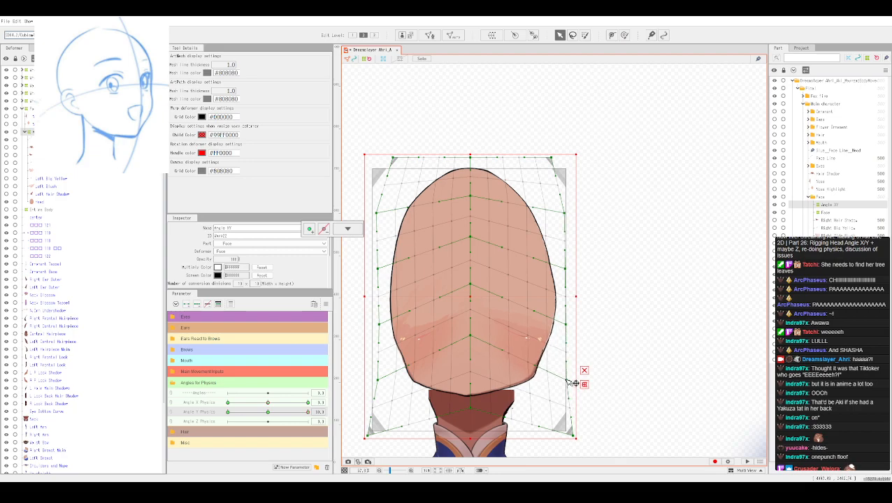
left_click_drag(572, 436, 567, 429)
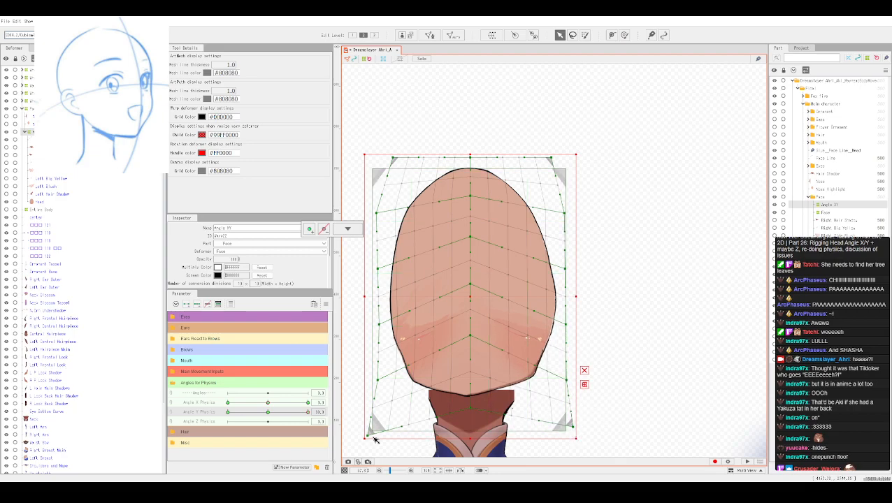
left_click_drag(377, 437, 386, 422)
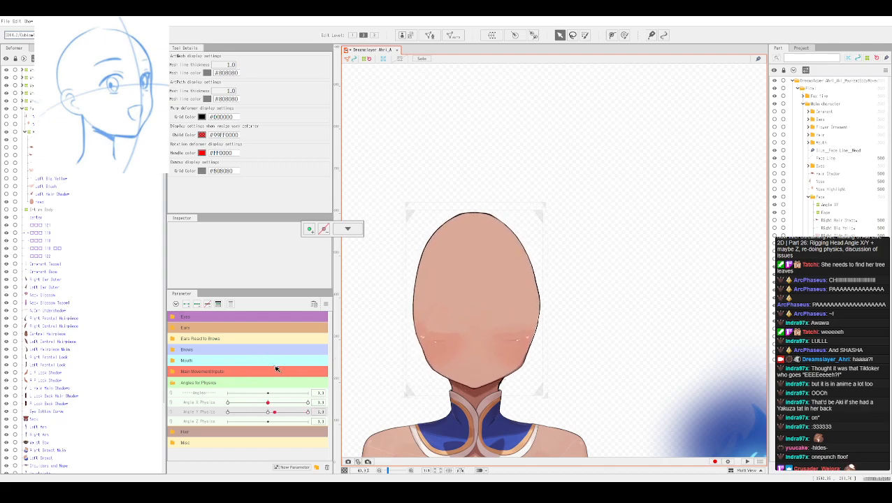
left_click(325, 304)
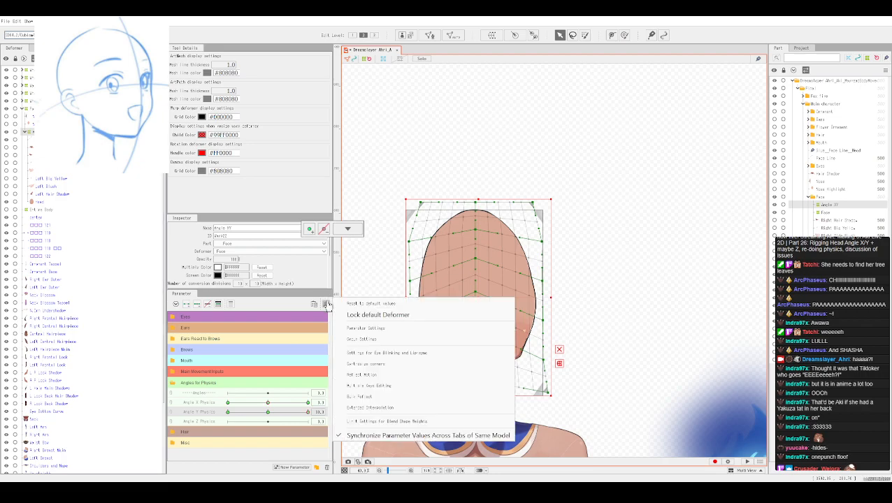
left_click(395, 374)
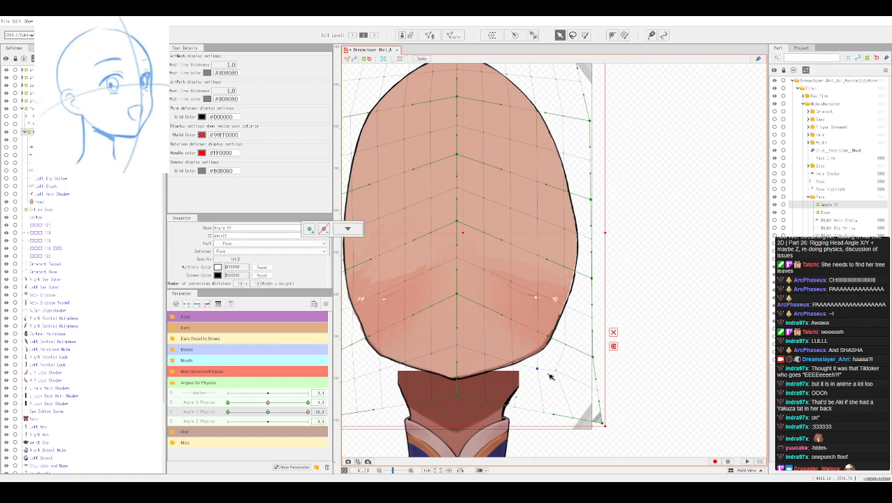
Step: Round both sides of the jaw by moving the Angle XY deformer's lower control points at maximum Angle Y Physics
left_click_drag(550, 377, 561, 364)
left_click_drag(393, 366, 420, 368)
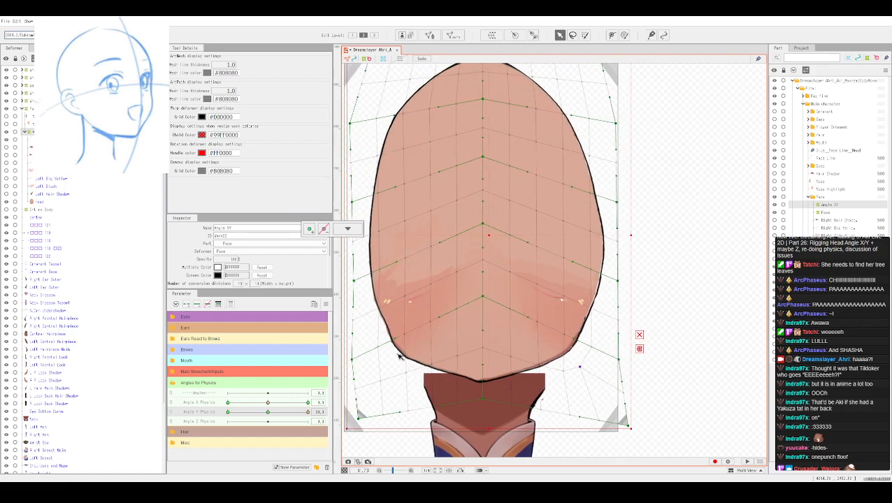
mouse_move(397, 338)
left_mouse_down()
mouse_move(383, 348)
mouse_move(382, 340)
left_mouse_up()
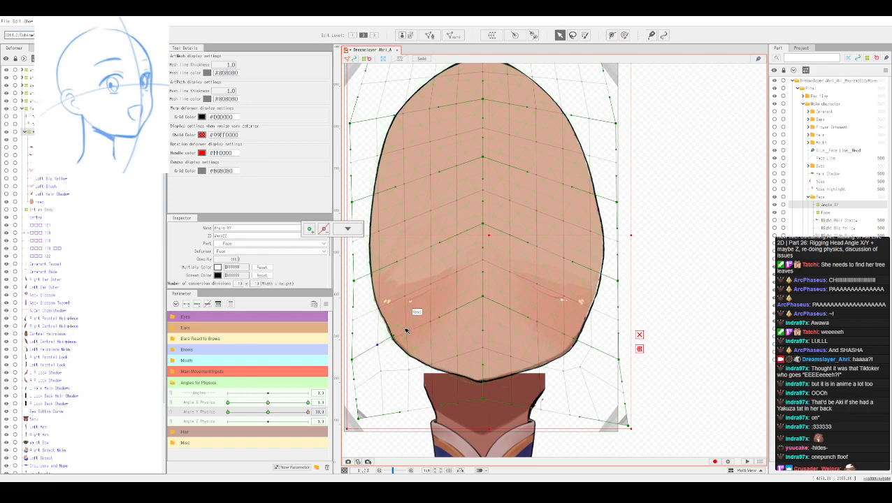
scroll(405, 330, "up", 2)
left_click_drag(385, 331, 428, 326)
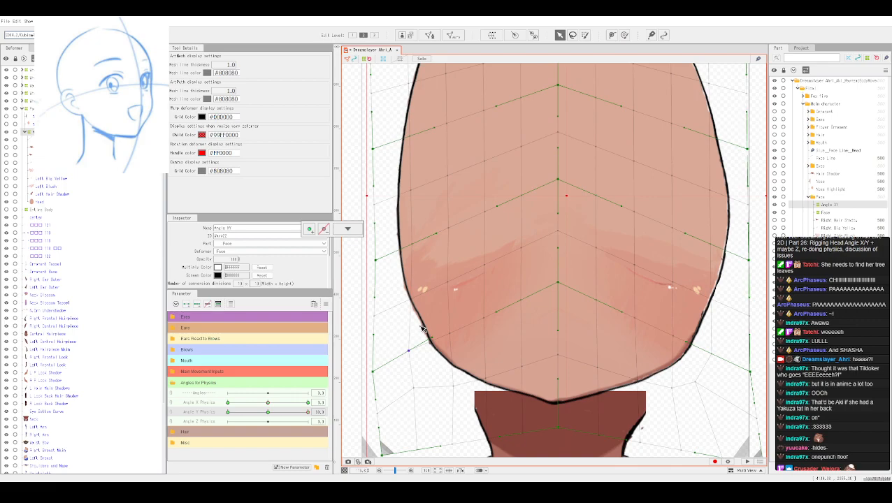
Step: Select the Head mesh and examine its vertices and glue to Face Line along the left jaw edge
left_click(47, 204)
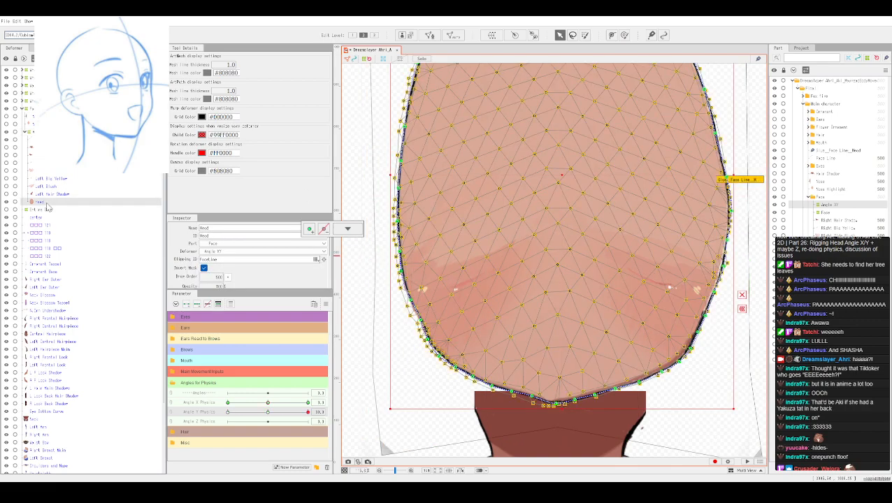
scroll(427, 319, "up", 3)
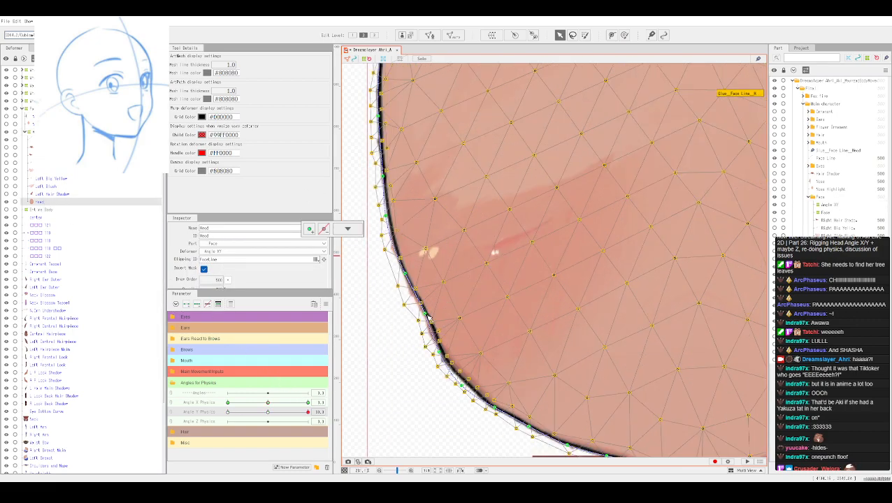
scroll(428, 318, "up", 1)
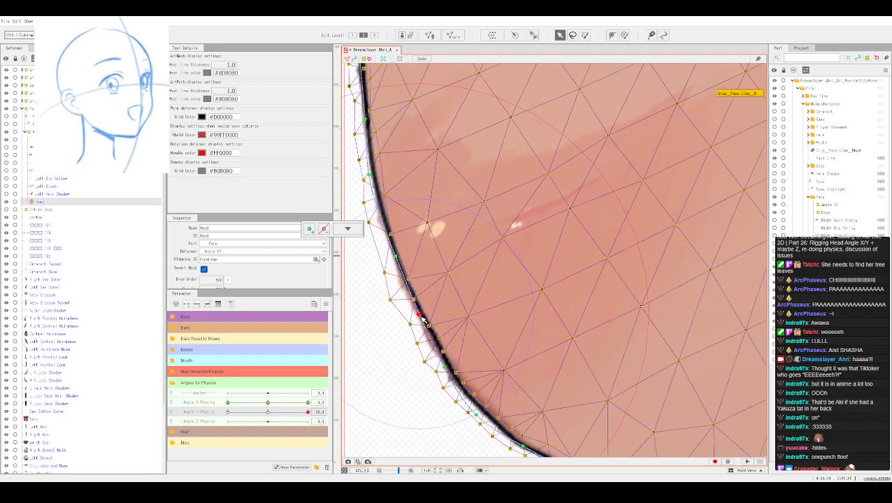
left_click(424, 316)
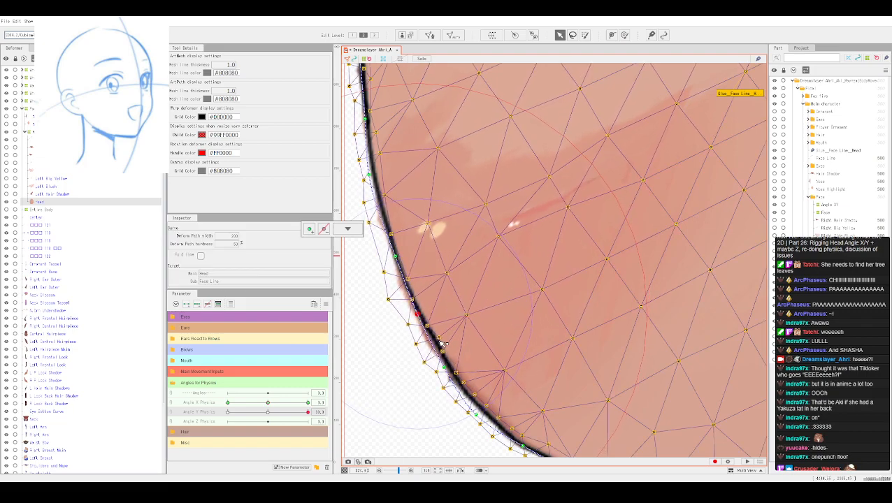
left_click(440, 343)
Step: Check the head outline across Angle Y Physics without the selection overlay, and add three keys to the Head mesh at neutral
key("ctrl+h")
scroll(474, 301, "down", 5)
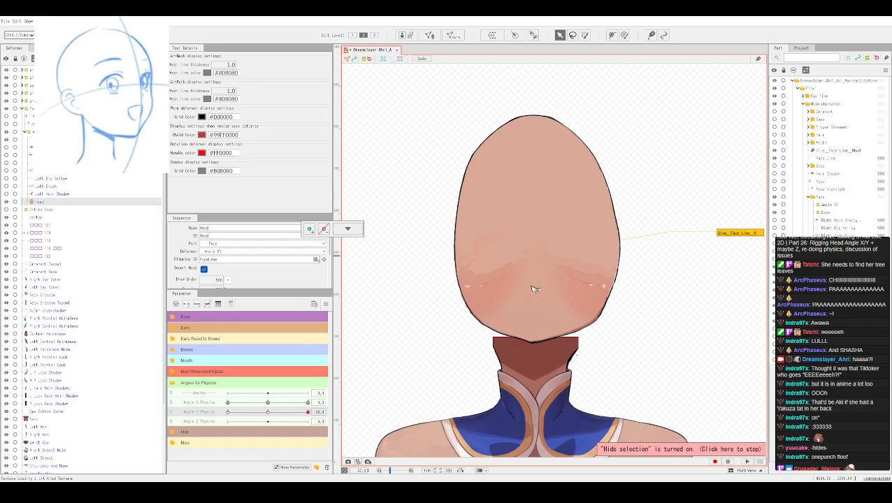
left_click_drag(589, 271, 545, 310)
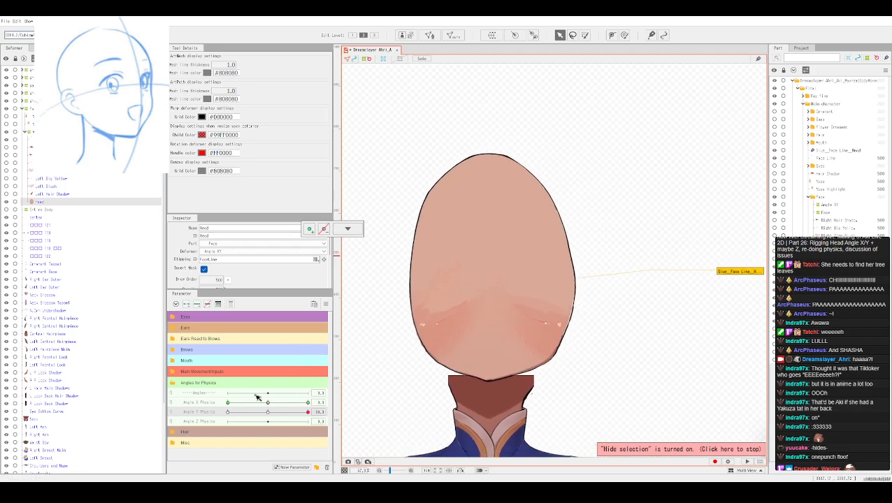
left_click_drag(308, 412, 359, 398)
left_click(268, 412)
left_click(197, 305)
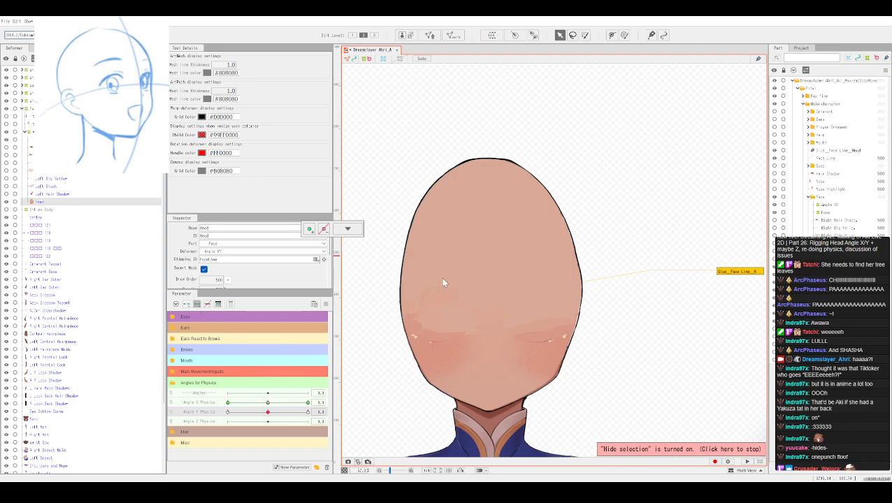
left_click_drag(267, 412, 268, 411)
Step: Smooth the dip in the crown at minimum Angle Y Physics by adjusting the Angle XY deformer's top centre points
left_click(49, 132)
left_click_drag(268, 413, 197, 390)
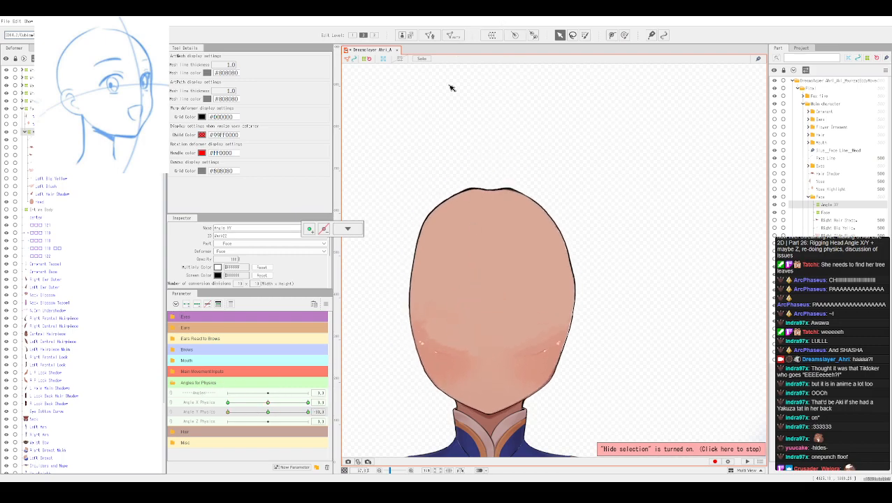
key("ctrl+h")
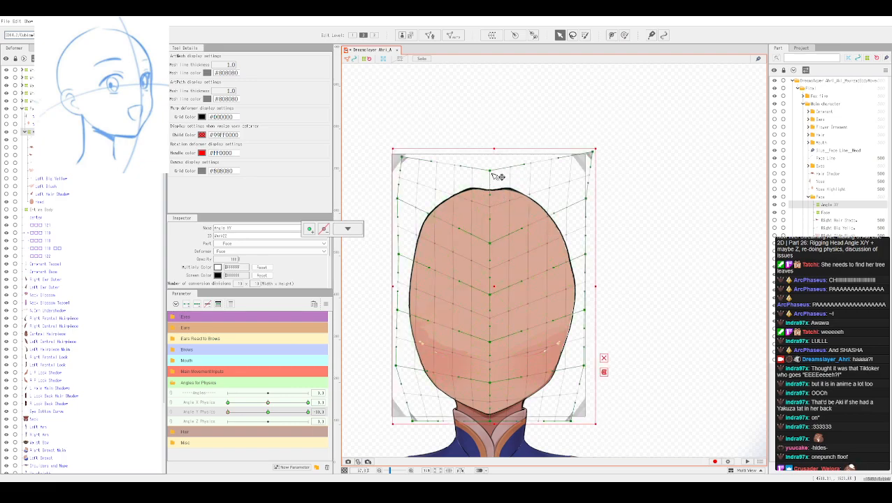
left_click_drag(489, 172, 490, 163)
left_click_drag(490, 187, 492, 195)
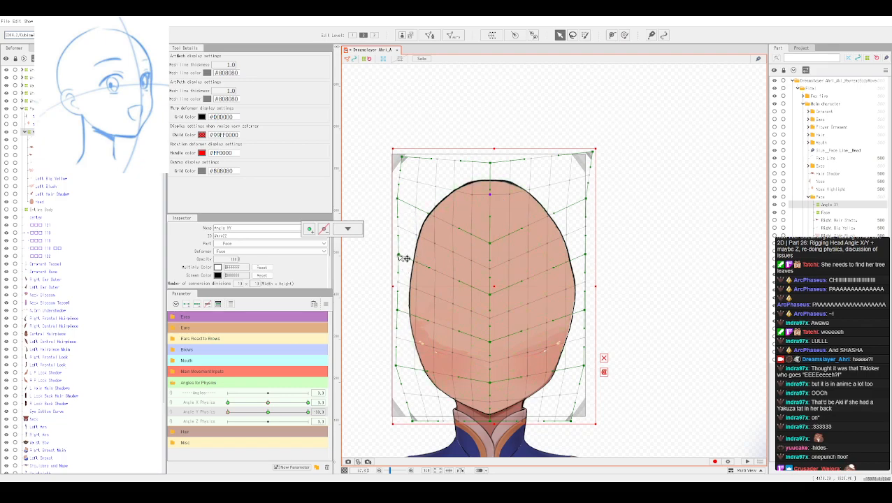
Step: Widen the head's left edge and raise the crown and forehead points of the Angle XY deformer at minimum Angle Y Physics
left_click_drag(400, 256, 396, 256)
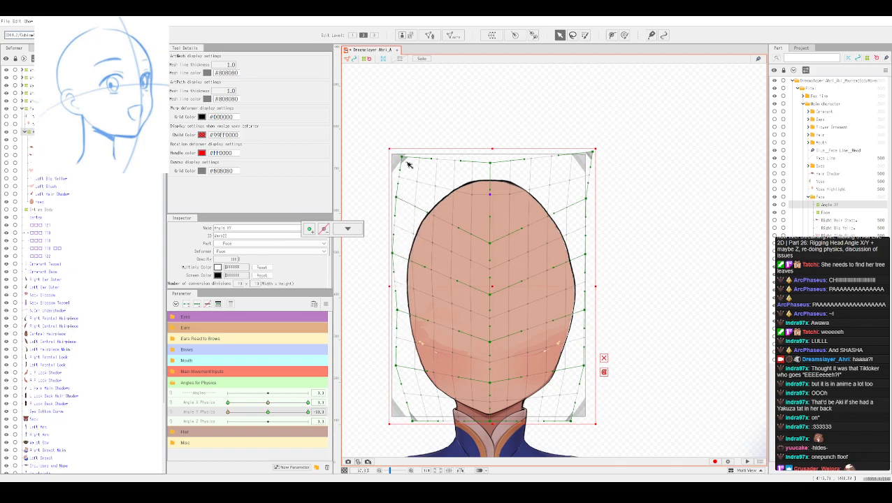
left_click_drag(462, 160, 502, 158)
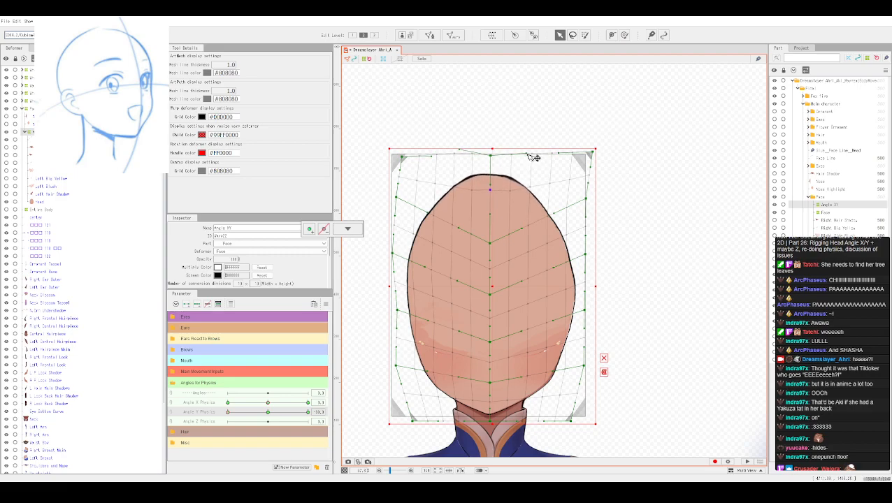
left_click(505, 185)
key("ctrl+z")
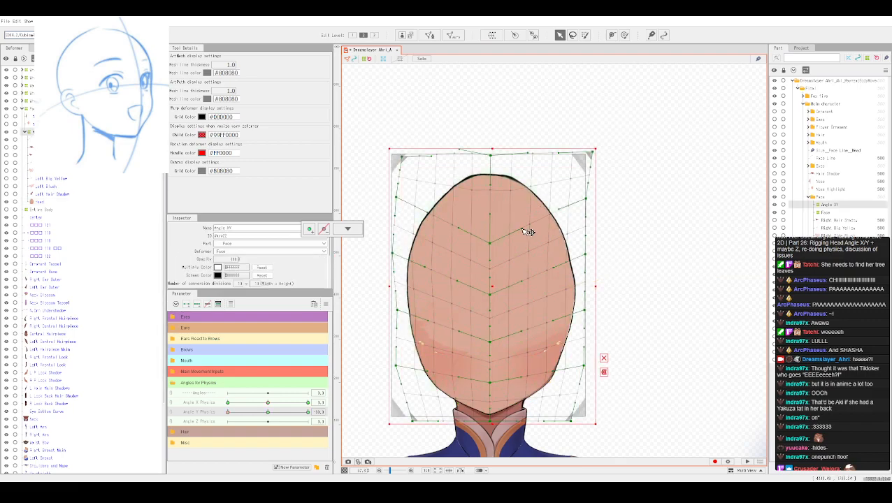
left_click_drag(490, 243, 490, 237)
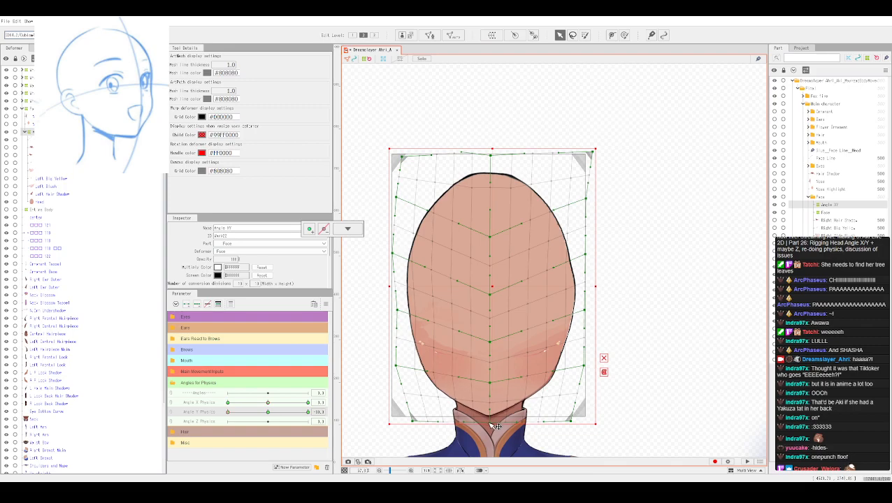
left_click_drag(490, 427, 491, 429)
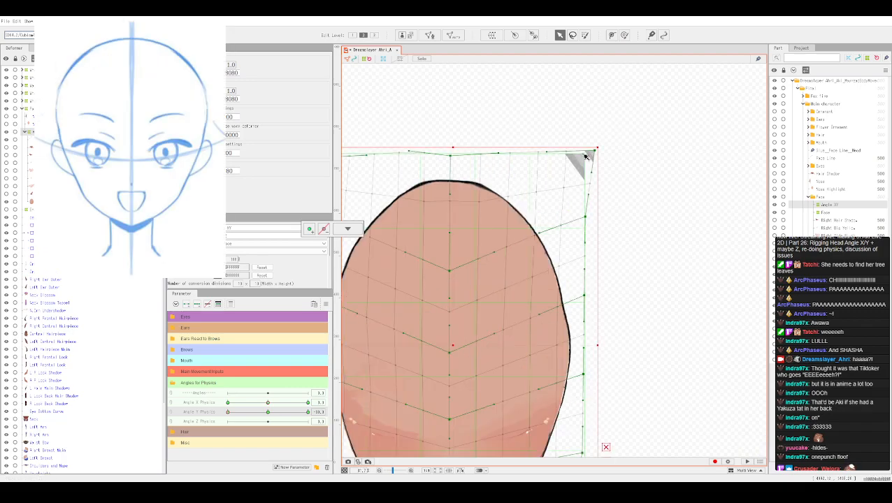
Step: Check the head outline across Angle X and Angle Y Physics without the selection overlay, and inspect the jaw at maximum Angle Y
left_click(268, 412)
mouse_move(270, 418)
left_mouse_down()
mouse_move(241, 410)
mouse_move(330, 418)
mouse_move(199, 404)
mouse_move(324, 412)
mouse_move(270, 417)
left_mouse_up()
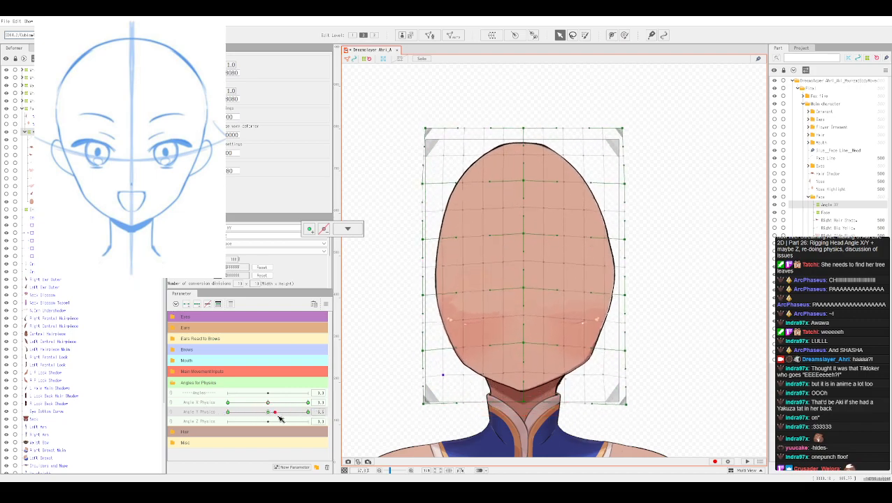
mouse_move(267, 403)
left_mouse_down()
mouse_move(216, 401)
mouse_move(258, 409)
left_mouse_up()
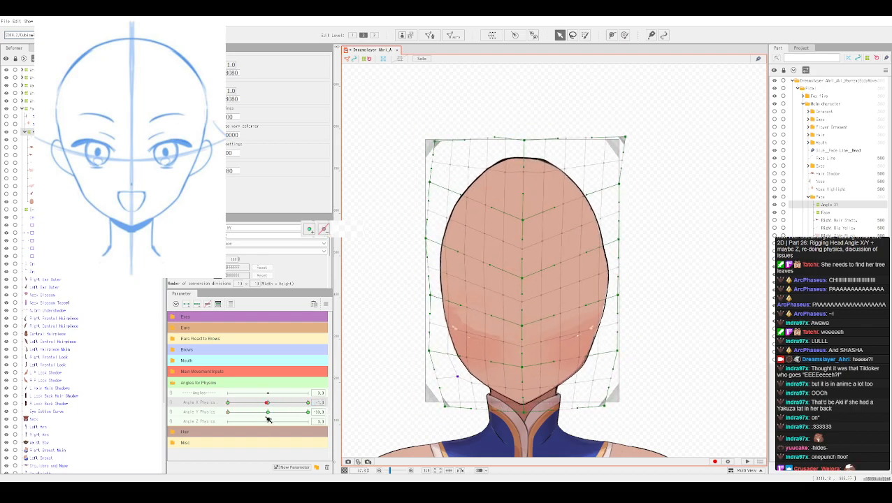
left_click_drag(269, 411, 351, 406)
key("ctrl+h")
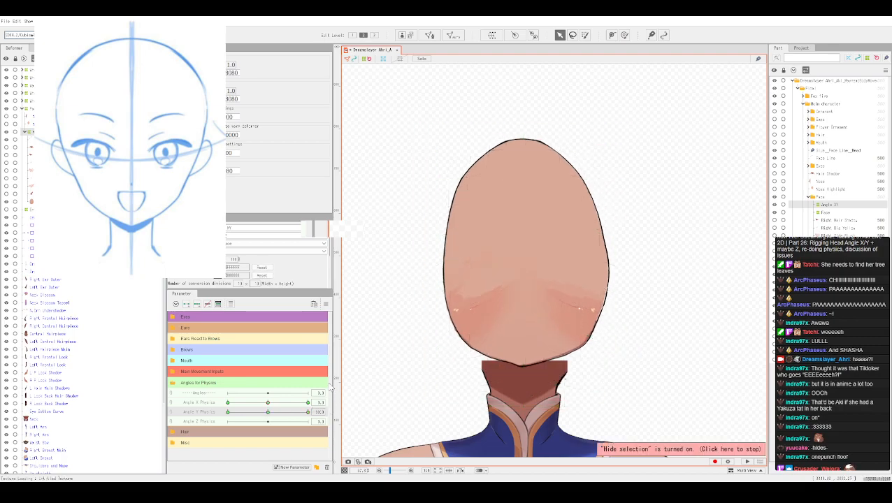
mouse_move(306, 415)
left_mouse_down()
mouse_move(275, 405)
mouse_move(316, 400)
left_mouse_up()
scroll(389, 400, "up", 1)
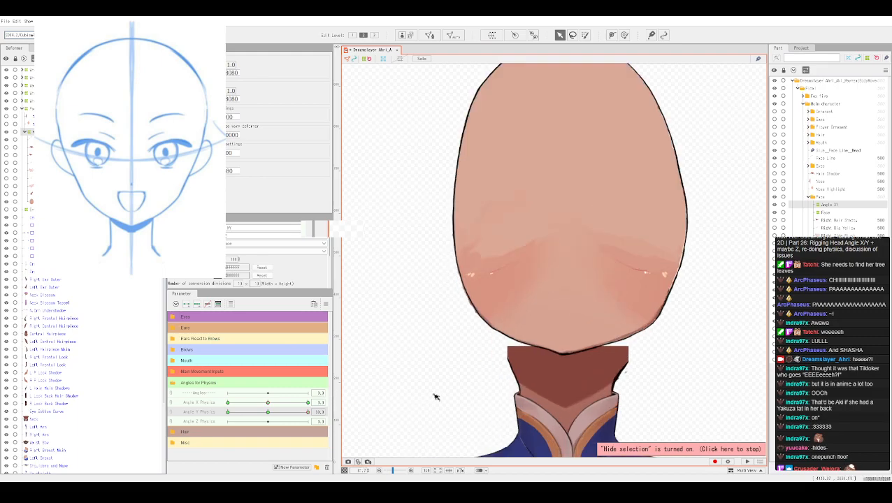
scroll(605, 377, "up", 2)
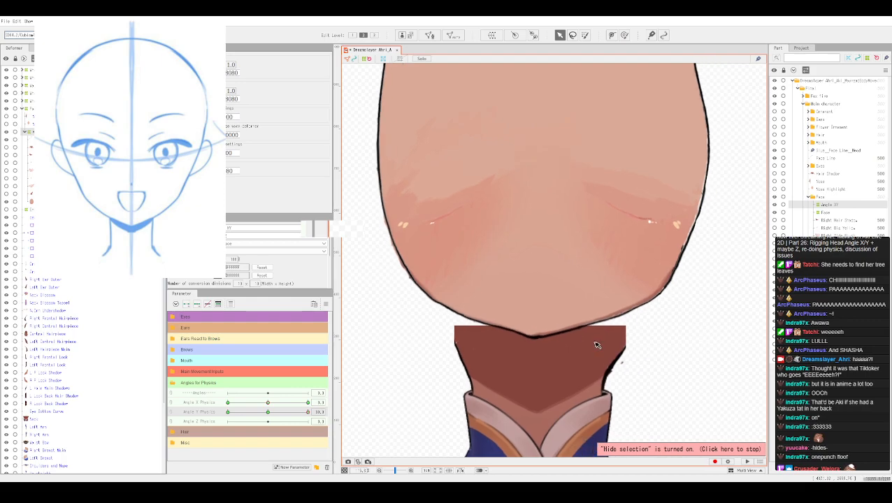
Step: Select the Face Line mesh and nudge a vertex beside the chin tip at maximum Angle Y Physics
left_click(514, 300)
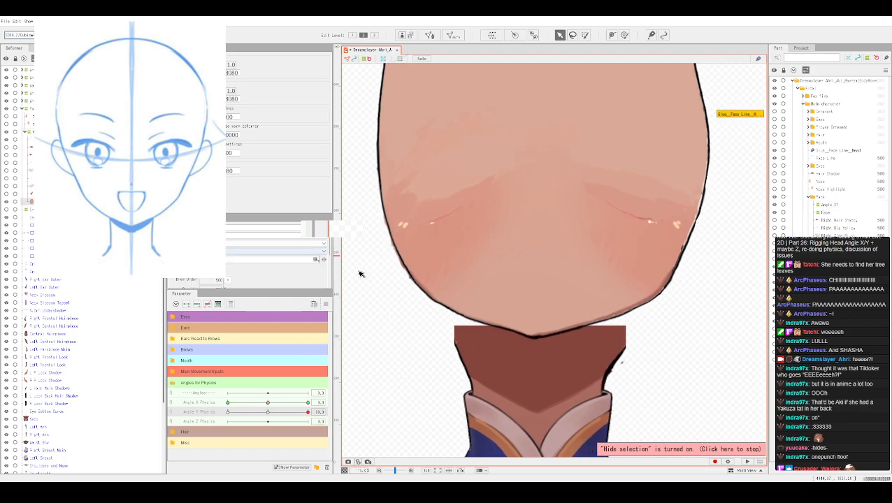
scroll(526, 339, "up", 5)
left_click(552, 332)
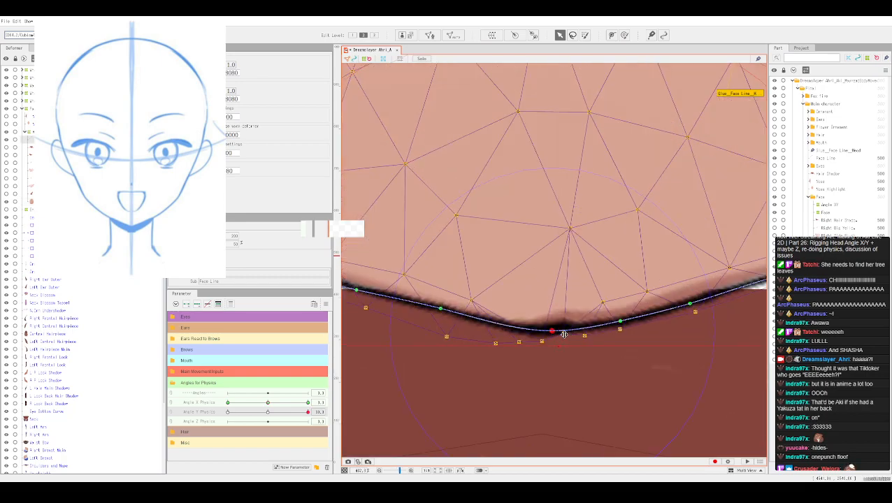
left_click(569, 340)
left_click(569, 341)
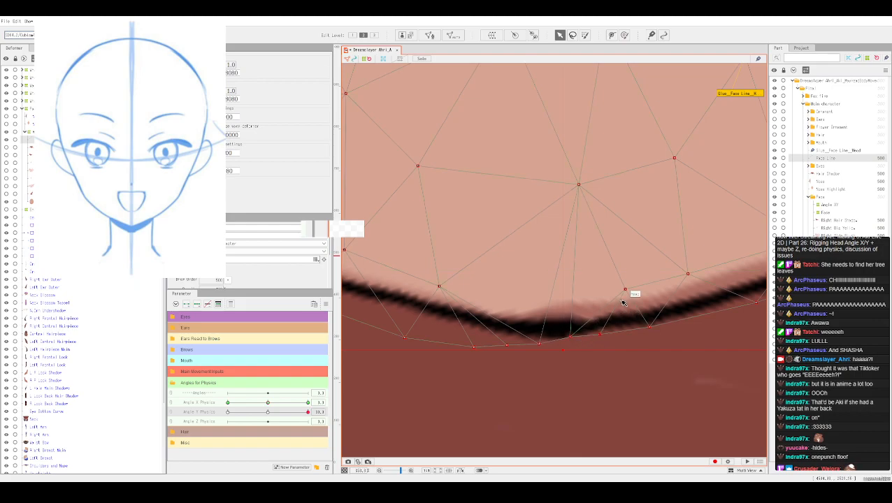
left_click_drag(625, 290, 615, 288)
key("ctrl+t")
scroll(583, 284, "down", 10)
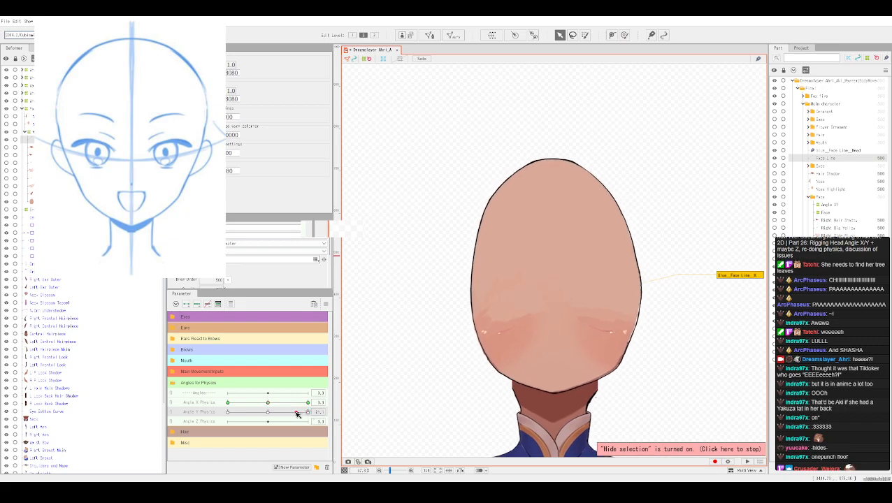
Step: Check the chin against the neck across Angle Y Physics, and examine the Neck layer's artwork in Clip Studio Paint
left_click_drag(309, 404, 270, 416)
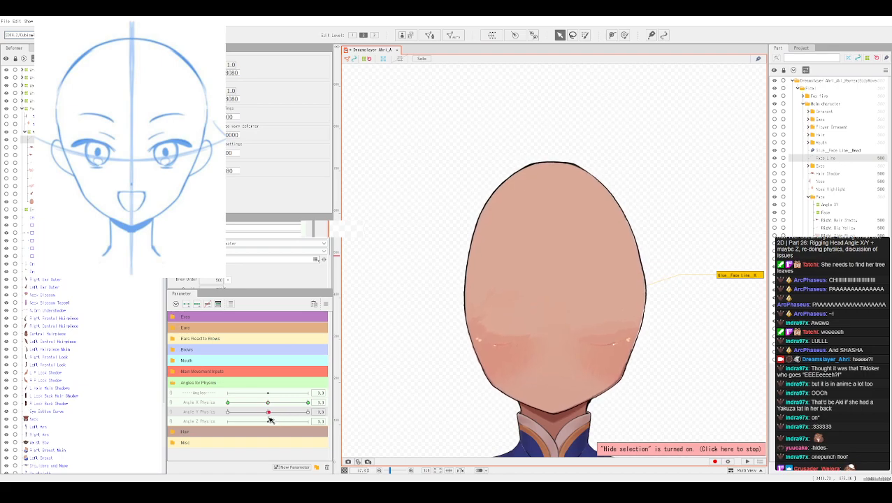
left_click_drag(270, 417, 309, 421)
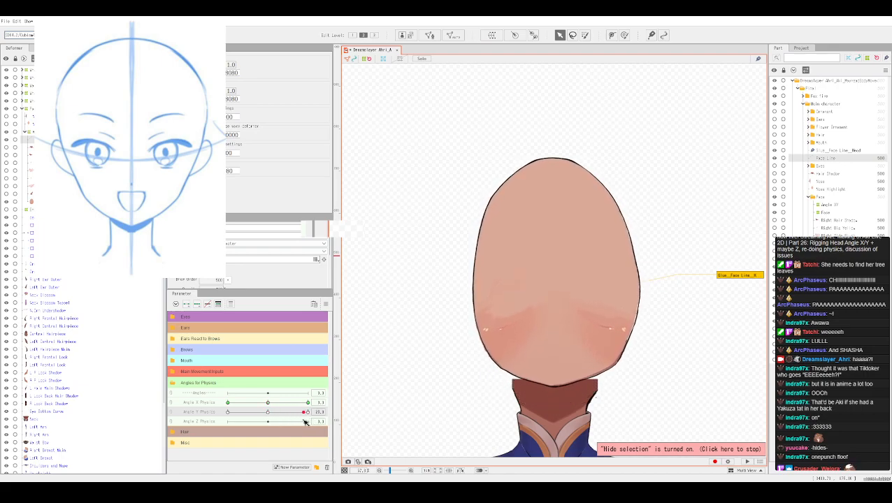
mouse_move(314, 418)
left_mouse_down()
mouse_move(247, 414)
mouse_move(313, 421)
mouse_move(273, 425)
mouse_move(308, 412)
left_mouse_up()
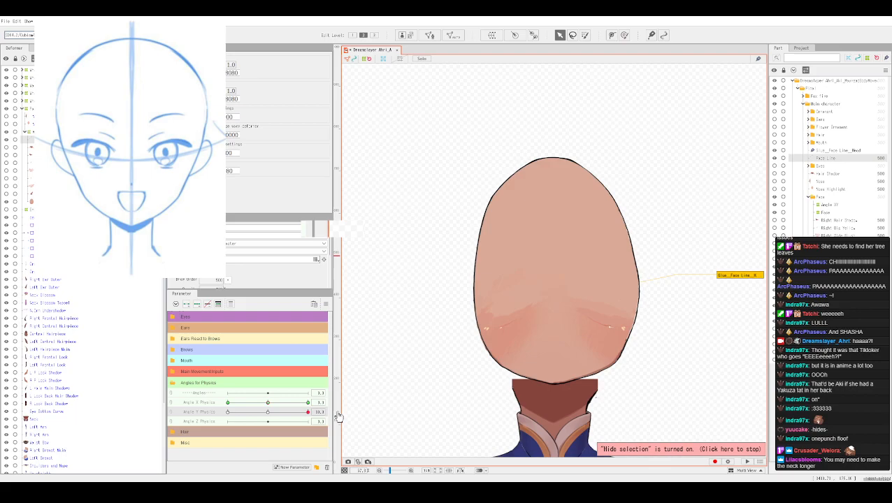
left_click_drag(310, 412, 281, 414)
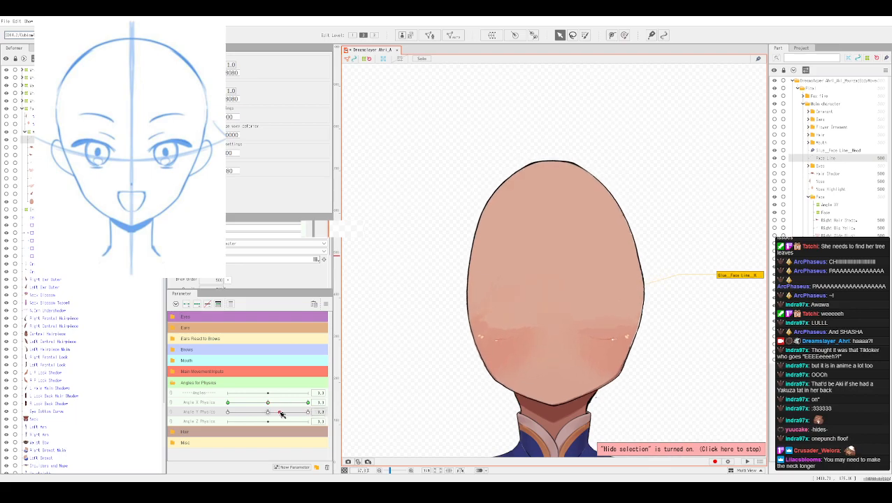
mouse_move(282, 414)
left_mouse_down()
mouse_move(327, 400)
mouse_move(286, 404)
left_mouse_up()
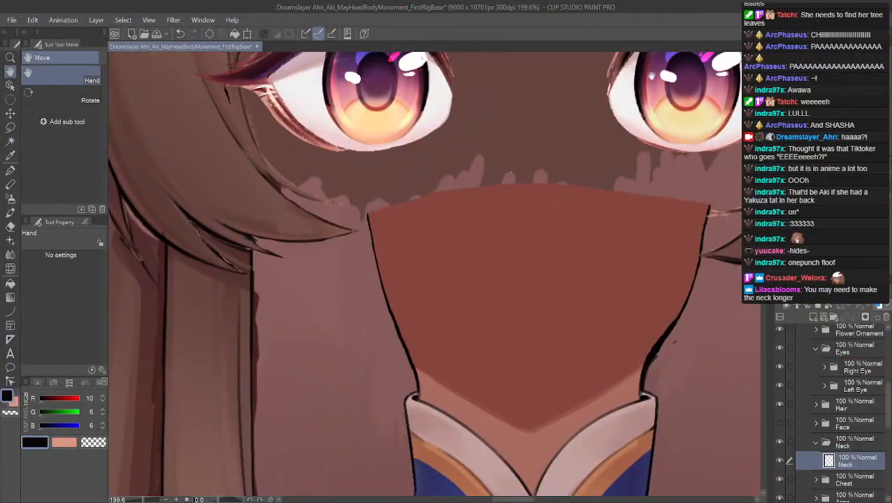
scroll(636, 88, "down", 1)
scroll(533, 167, "down", 1)
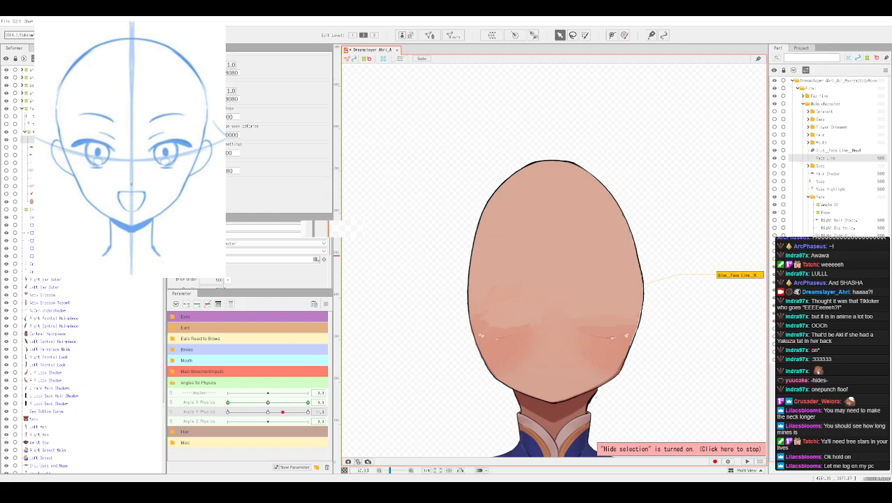
mouse_move(283, 411)
left_mouse_down()
mouse_move(218, 407)
mouse_move(242, 415)
mouse_move(203, 418)
mouse_move(295, 432)
mouse_move(198, 416)
mouse_move(273, 429)
mouse_move(225, 424)
mouse_move(267, 434)
mouse_move(213, 419)
mouse_move(270, 422)
left_mouse_up()
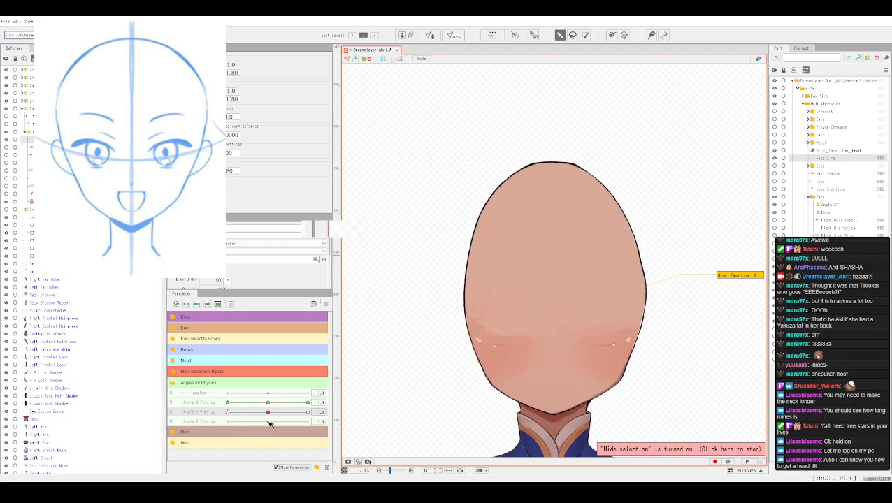
Step: Link Angle X Physics with Angle Y Physics and synthesize all four corners for the Angle XY deformer, referencing the default value
key("ctrl+z")
key("ctrl+z")
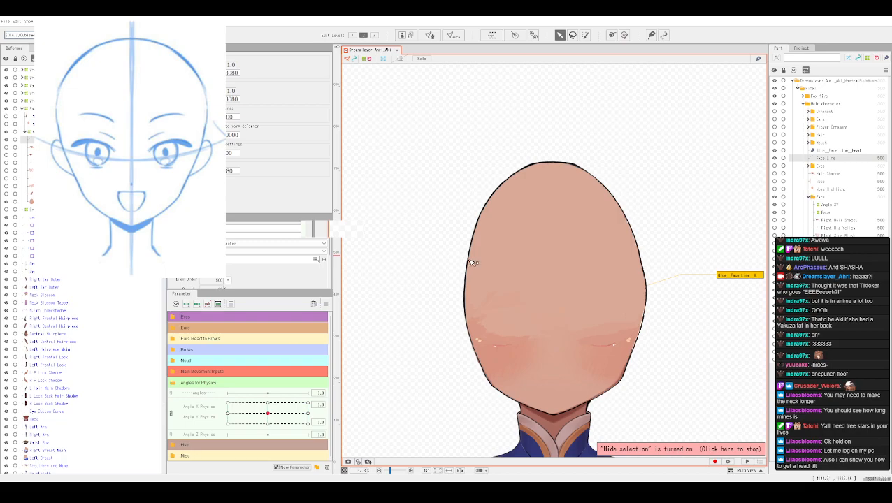
left_click(50, 131)
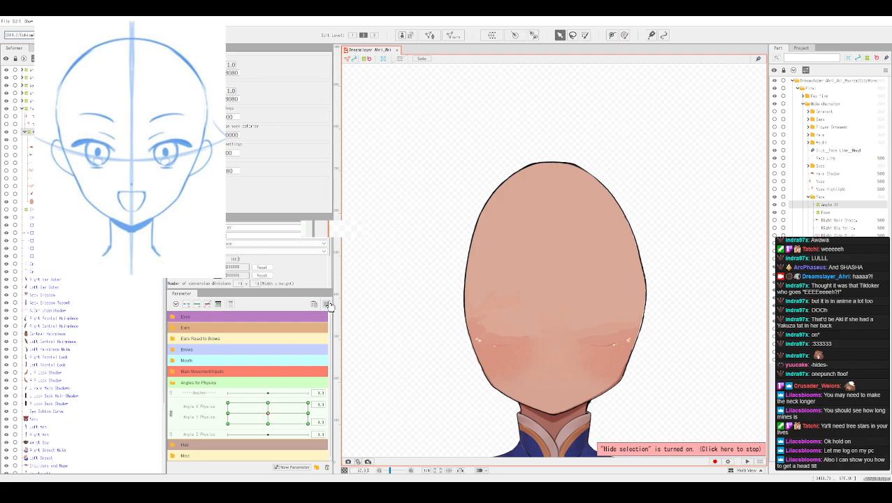
left_click(326, 305)
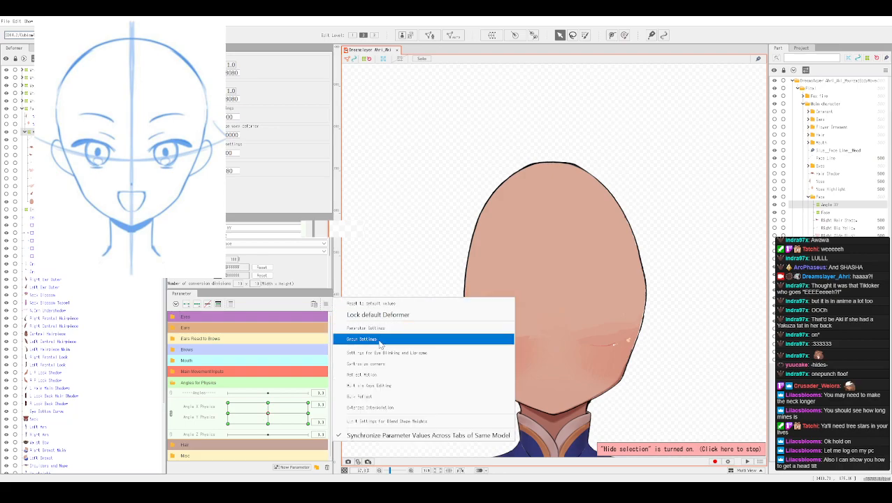
left_click(379, 366)
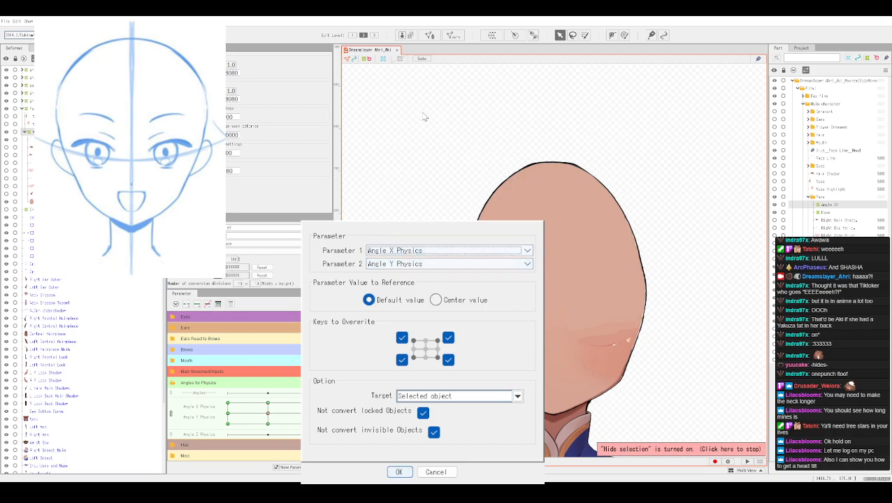
left_click(401, 473)
Step: Pull in the head's left side at maximum Angle X and Angle Y Physics by moving the Angle XY deformer's left control points
left_click_drag(272, 404, 387, 373)
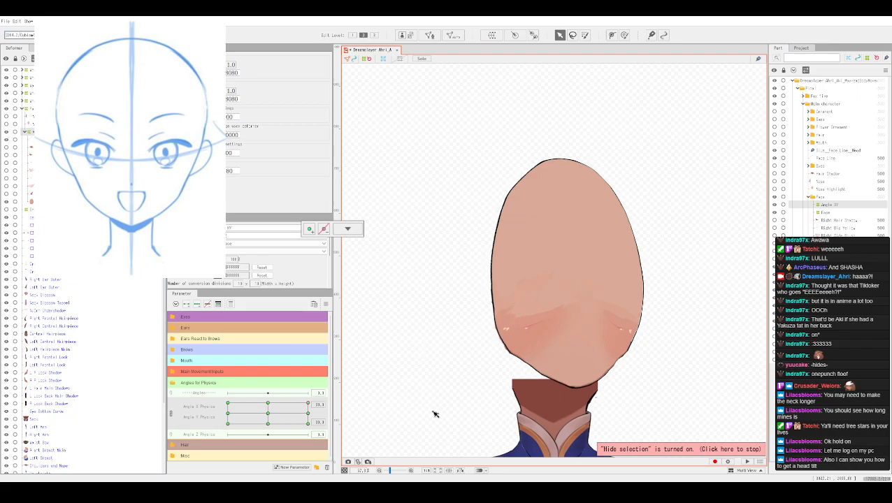
left_click(566, 314)
left_click(515, 37)
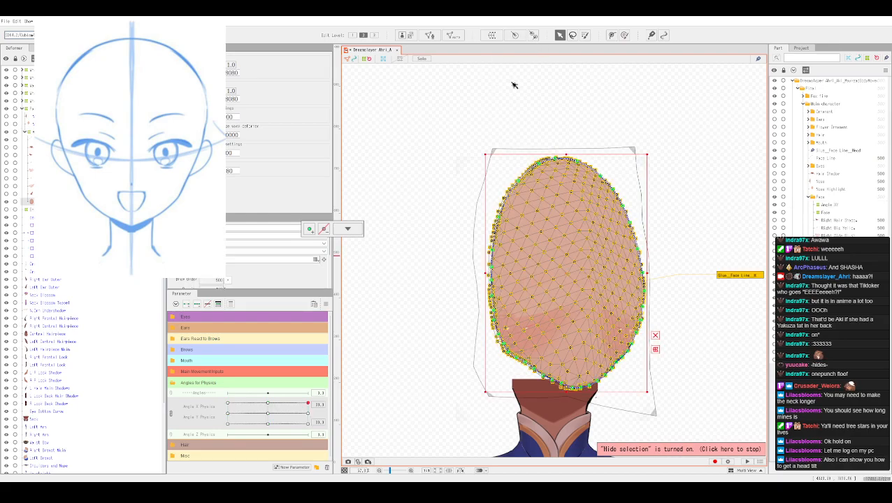
left_click(549, 335)
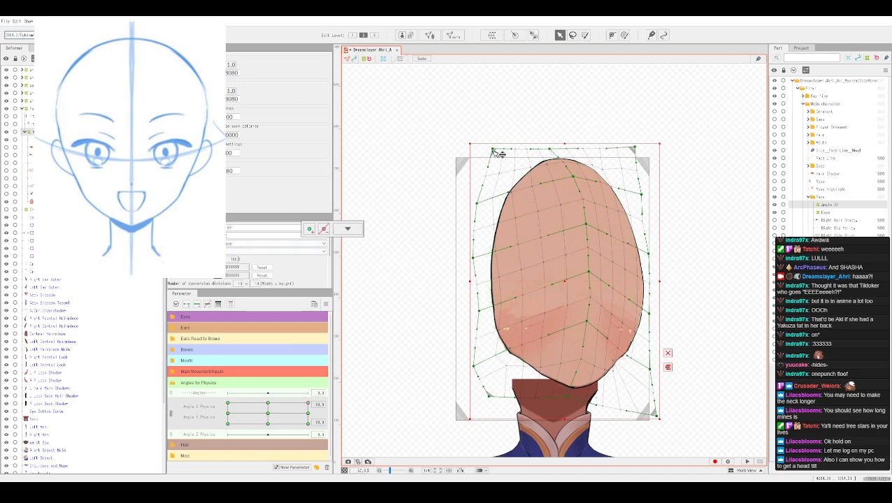
left_click_drag(493, 150, 482, 160)
left_click_drag(476, 259, 482, 259)
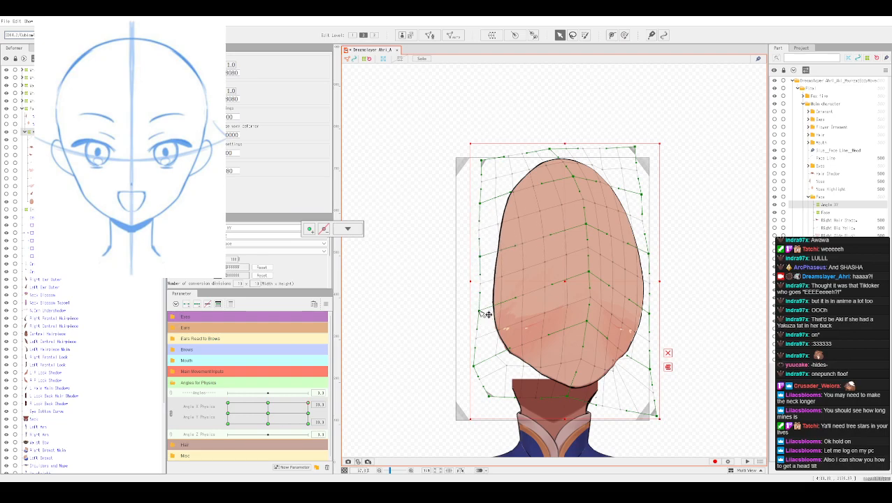
left_click_drag(484, 312, 489, 312)
Step: Tighten the jaw and the right side of the head by moving the Angle XY deformer's lower and right control points inward
left_click_drag(477, 374, 490, 364)
left_click_drag(491, 398, 507, 386)
left_click_drag(570, 400, 581, 395)
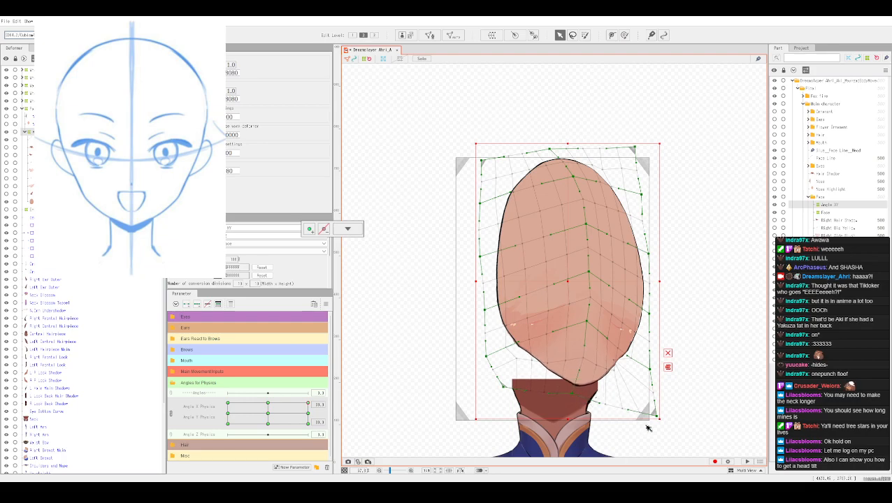
left_click_drag(657, 418, 649, 406)
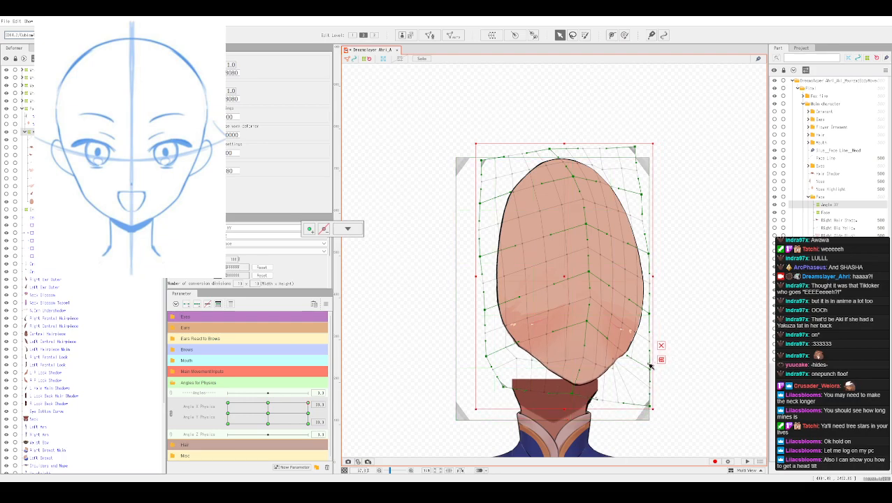
left_click_drag(655, 370, 648, 367)
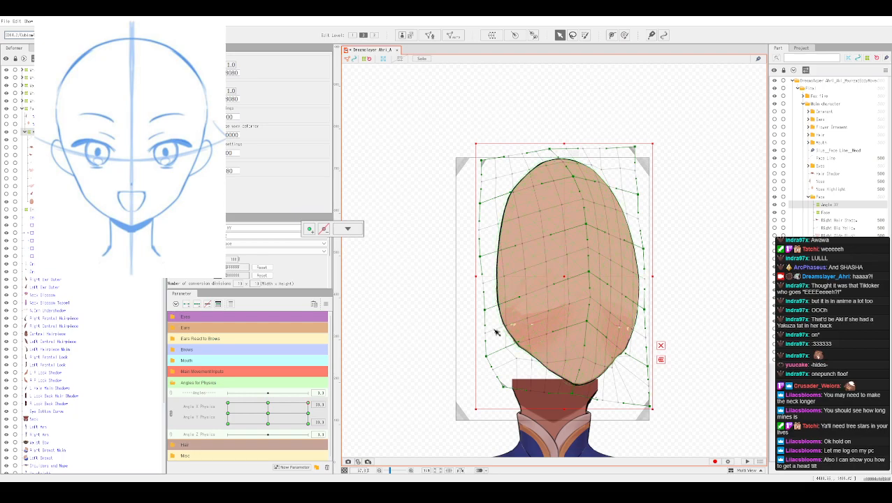
Step: Check the head outline at the maximum Angle X and Angle Y corner without the selection overlay, and reselect the Angle XY deformer
left_click_drag(308, 404, 269, 390)
key("ctrl+h")
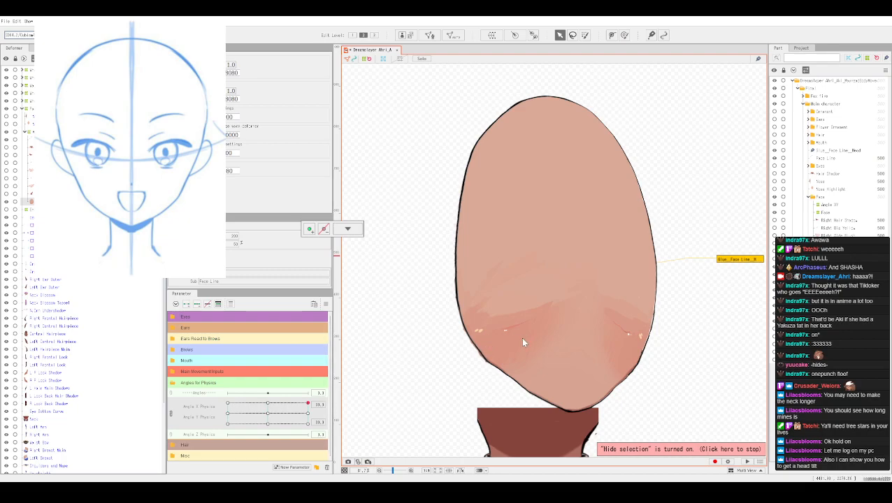
key("ctrl+t")
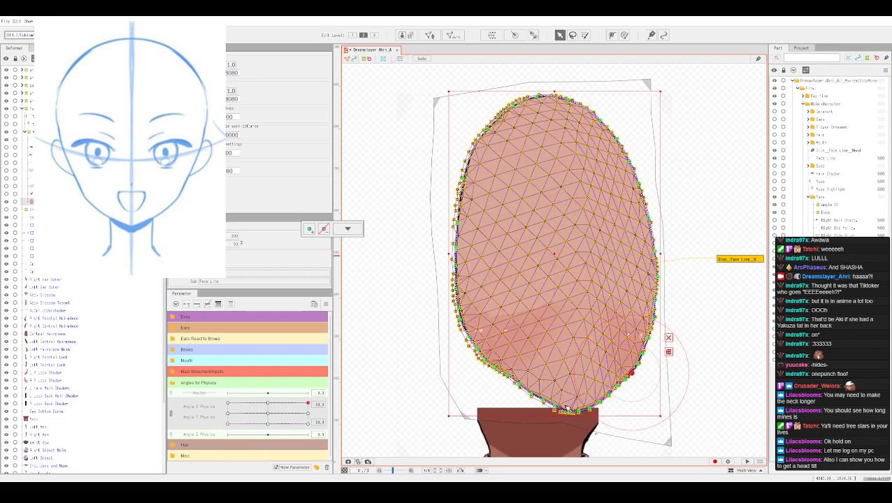
left_click(29, 109)
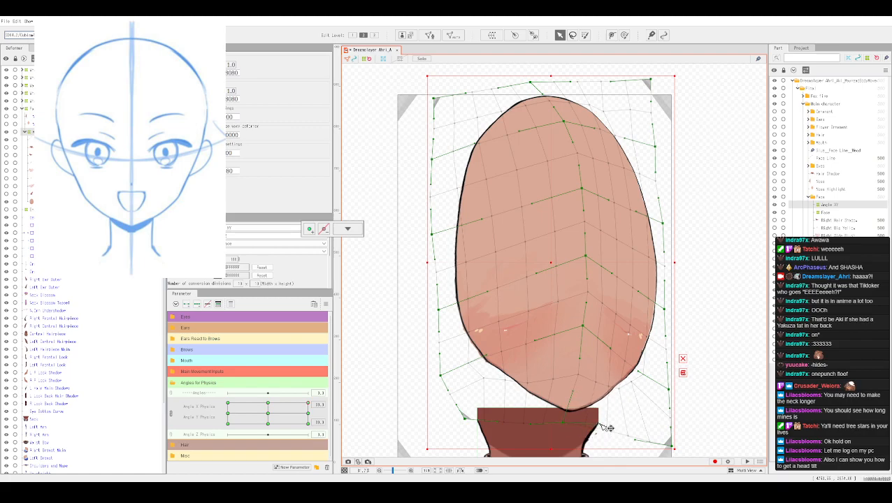
Step: Raise the chin slightly at the maximum Angle X and Angle Y Physics corner by moving the Angle XY deformer's lower control point up
left_click_drag(570, 426, 575, 421)
left_click_drag(309, 405, 312, 375)
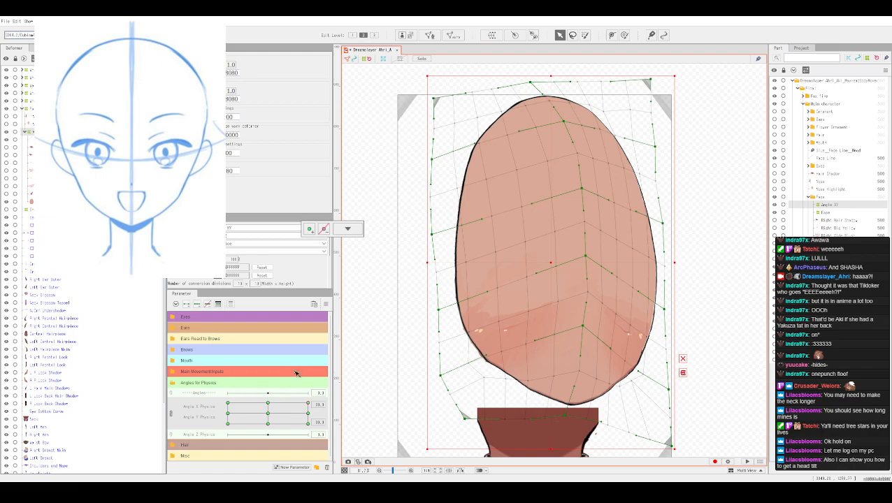
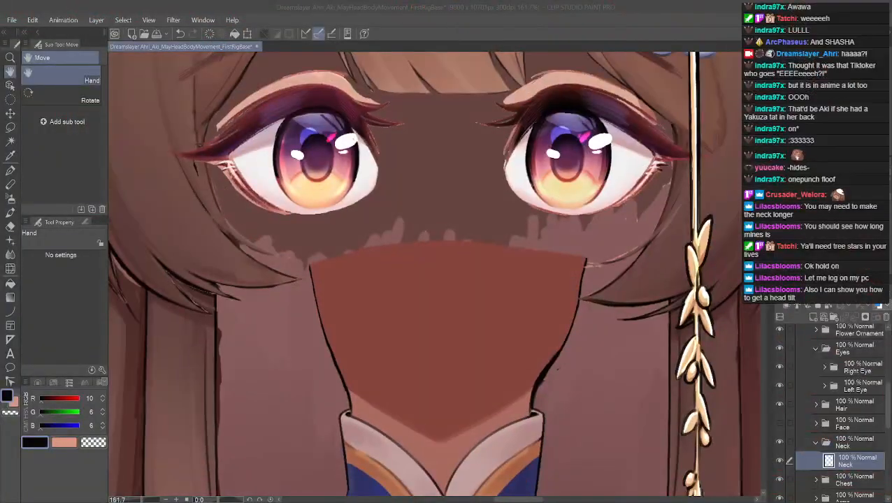
Step: Switch to Clip Studio Paint and toggle the Face folder's visibility to compare the drawn neck with the face covering it
left_click(780, 423)
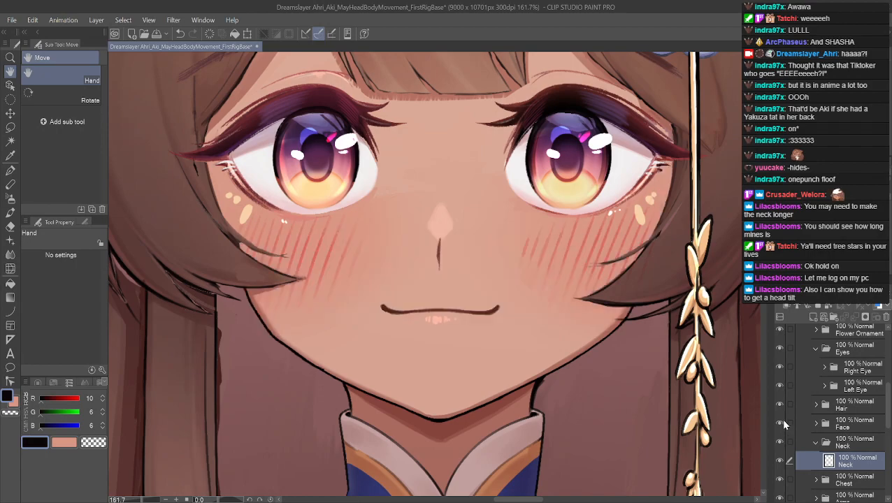
left_click(781, 423)
left_click(781, 423)
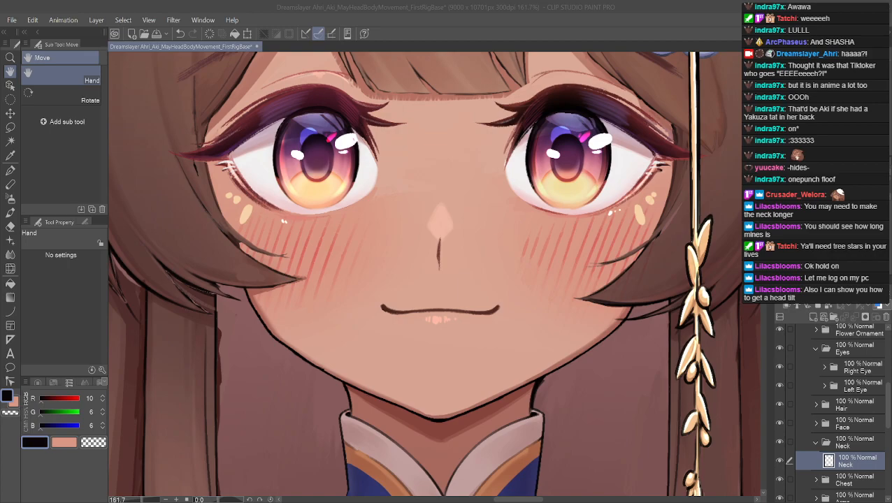
left_click(780, 423)
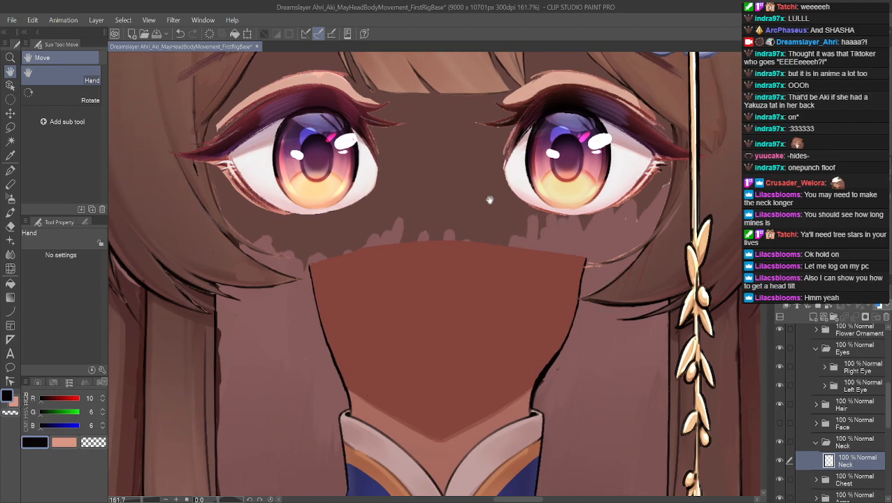
left_click_drag(488, 202, 489, 221)
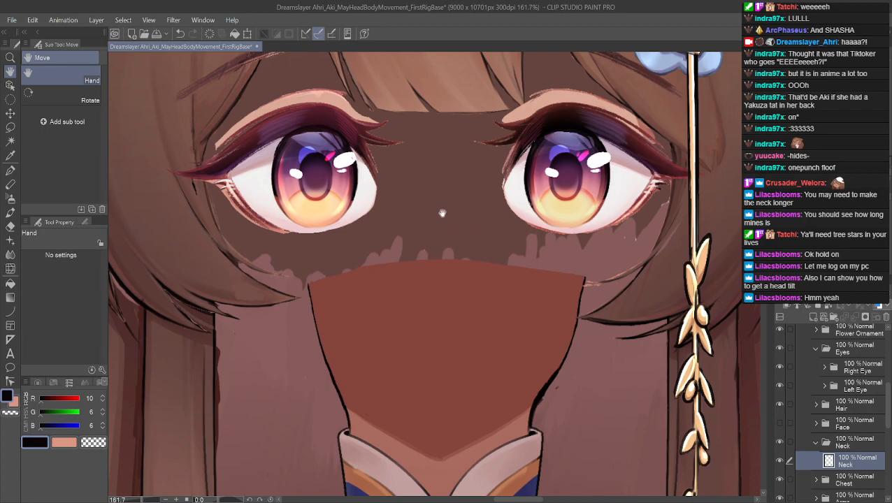
left_click(780, 424)
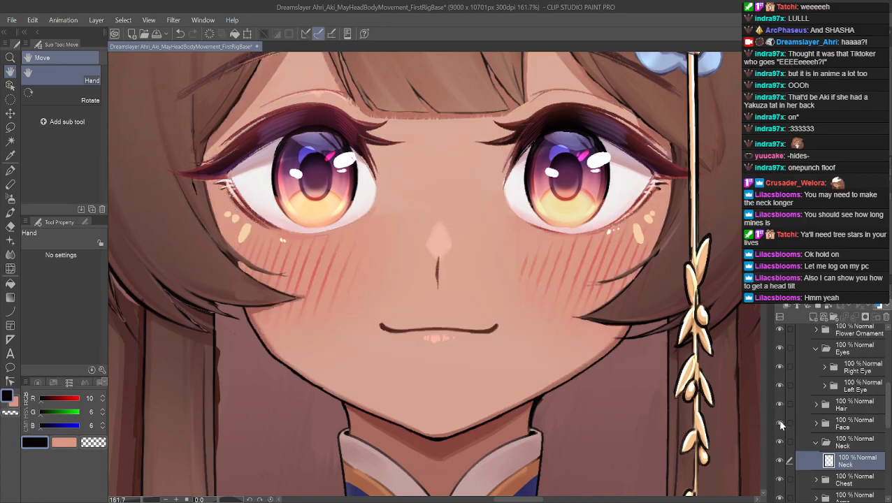
scroll(522, 339, "down", 2)
scroll(522, 339, "down", 3)
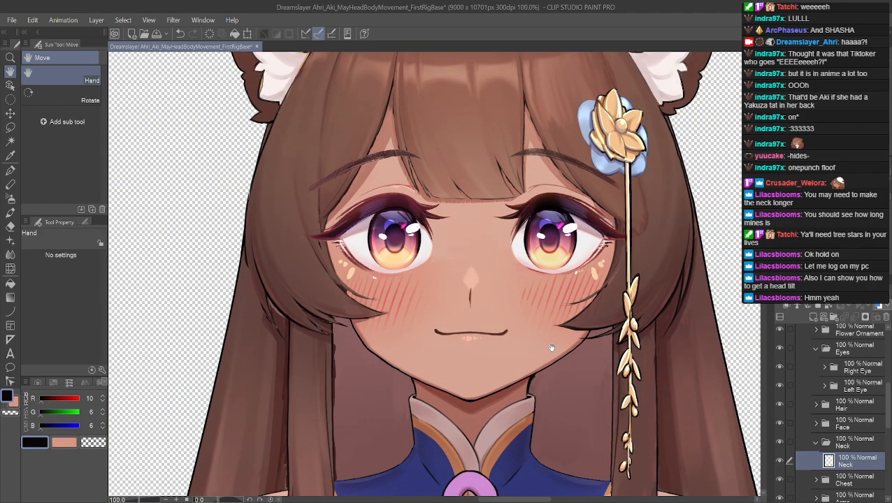
scroll(561, 339, "up", 1)
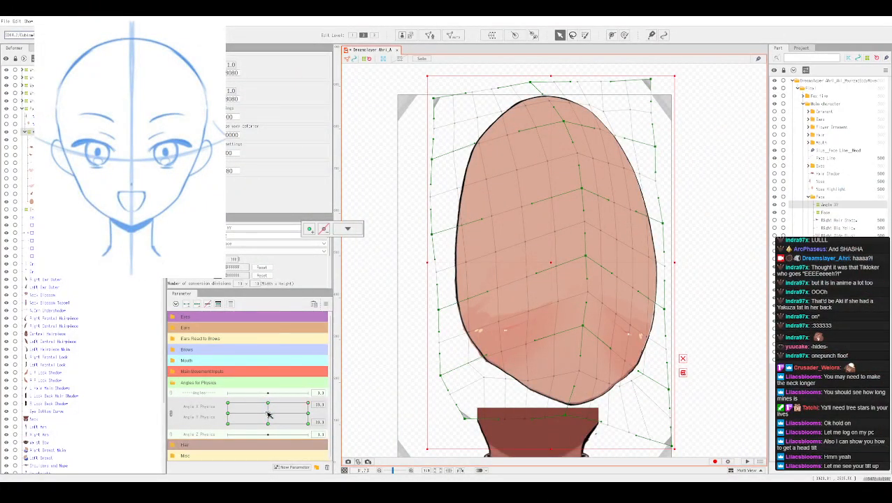
Step: Return to Live2D Cubism and preview the head's upward tilt from neutral to maximum Angle Y Physics with the selection hidden
left_click(268, 414)
scroll(603, 329, "down", 2)
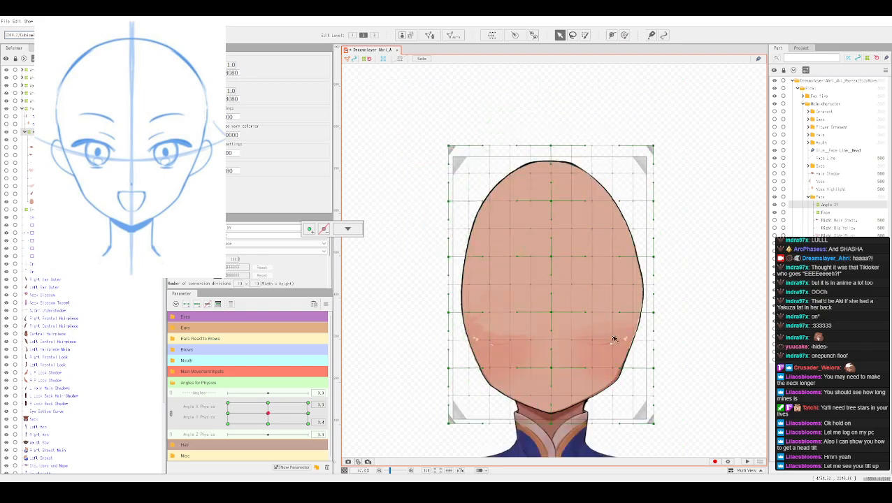
left_click(273, 416)
left_click_drag(273, 416, 270, 401)
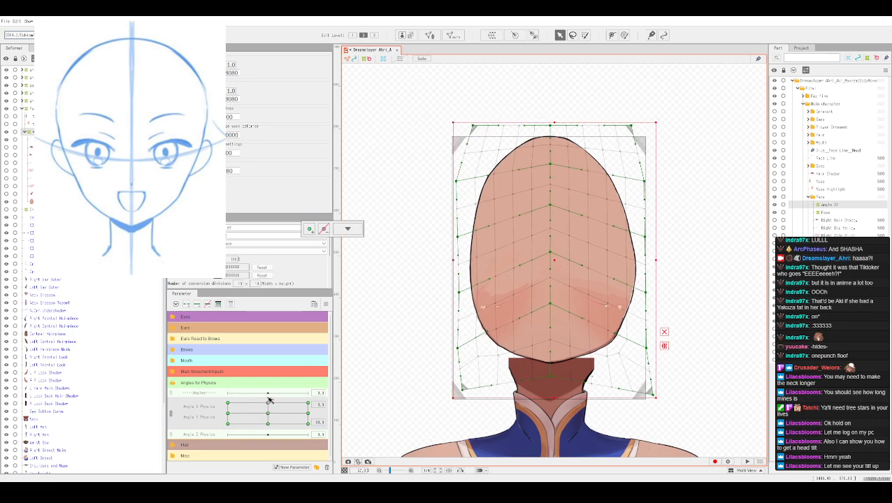
key("ctrl+t")
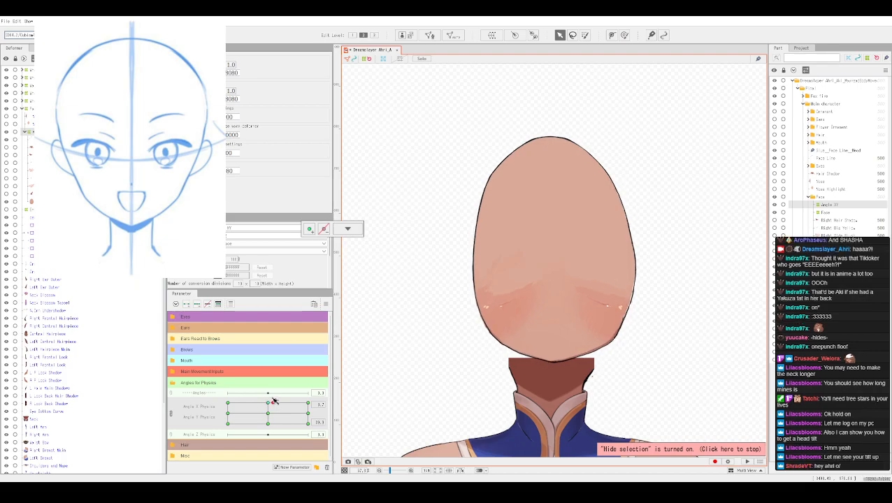
left_click_drag(274, 399, 269, 362)
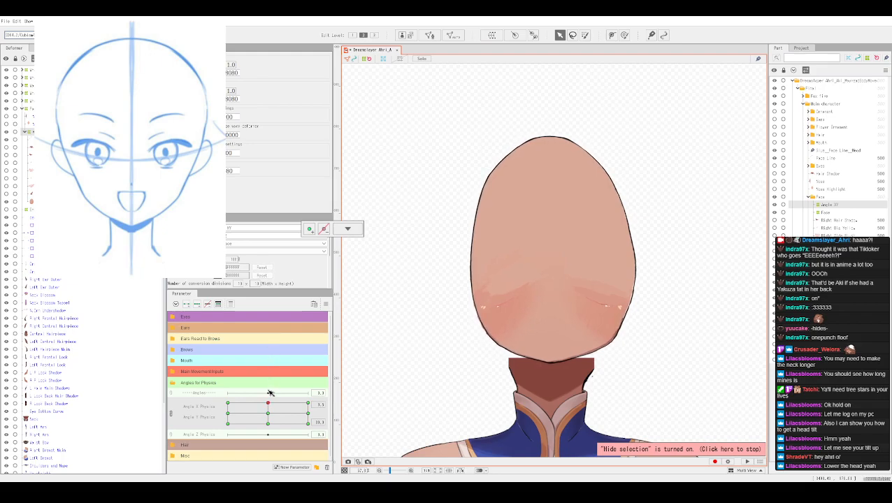
mouse_move(268, 403)
left_mouse_down()
mouse_move(270, 416)
mouse_move(267, 403)
left_mouse_up()
Step: Examine the head's mesh and outline at maximum Angle Y Physics, and reselect the Angle XY deformer
left_click(545, 276)
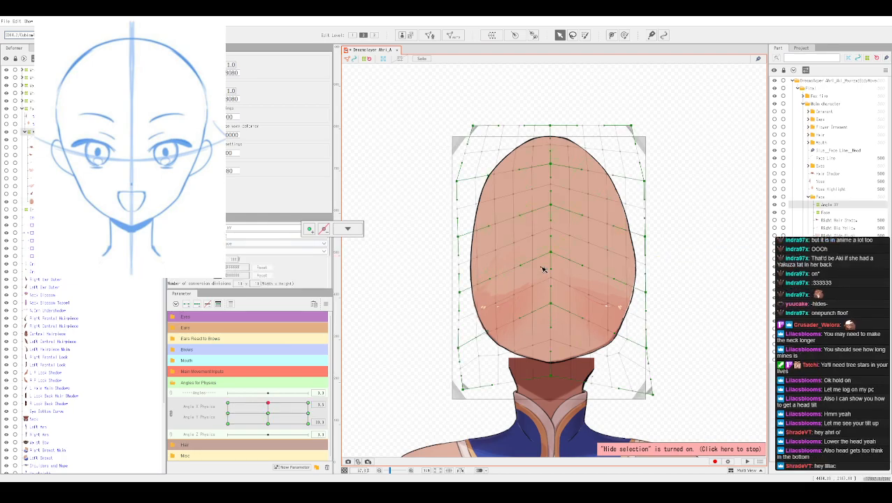
left_click(565, 247)
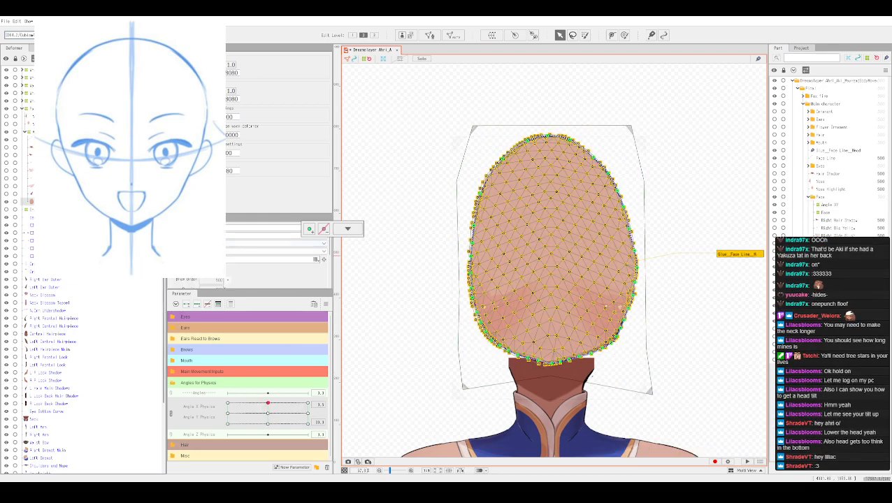
scroll(498, 254, "up", 2)
scroll(552, 267, "down", 2)
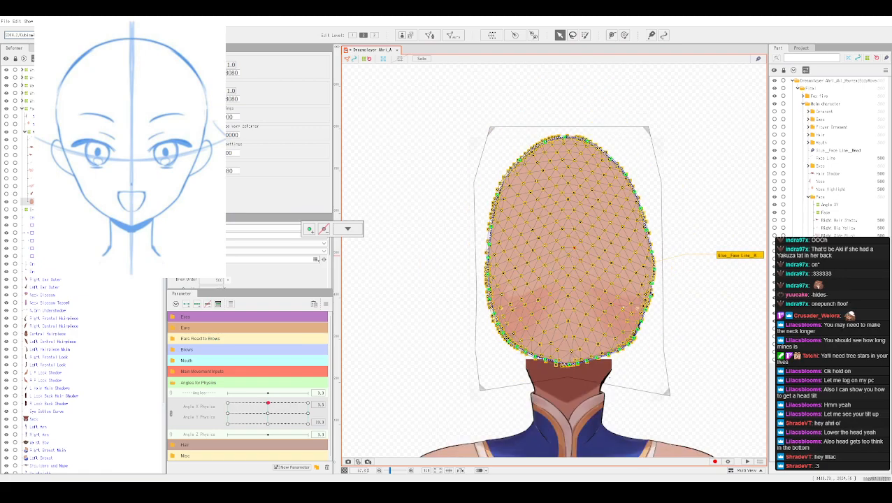
left_click(459, 277)
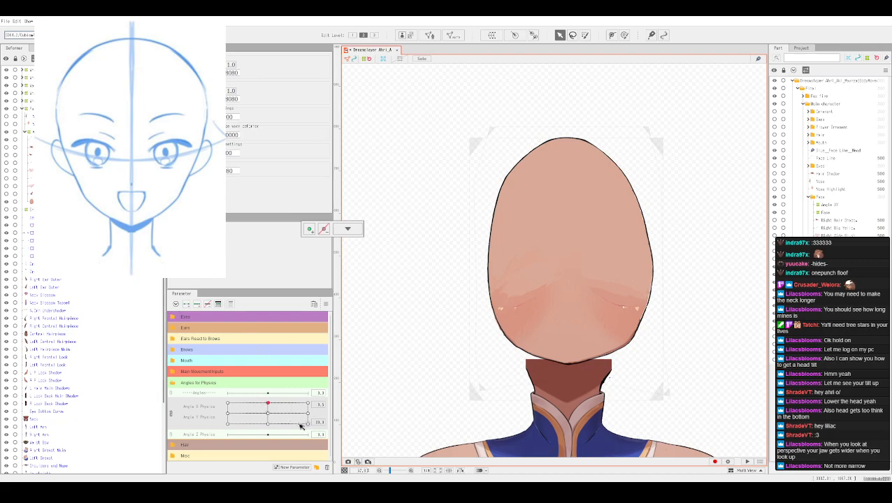
mouse_move(271, 406)
left_mouse_down()
mouse_move(271, 416)
mouse_move(270, 403)
left_mouse_up()
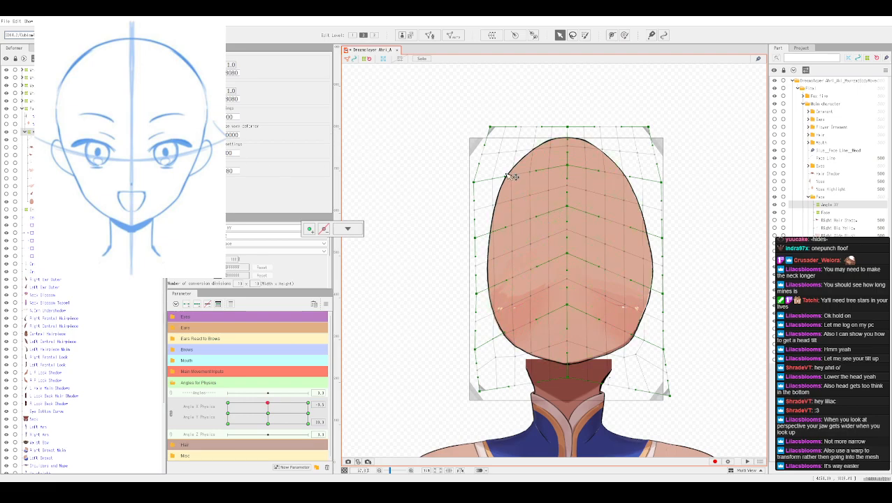
Step: Widen the jaw at maximum Angle Y Physics by moving the Angle XY deformer's lower corner and side control points outward
left_click(571, 320)
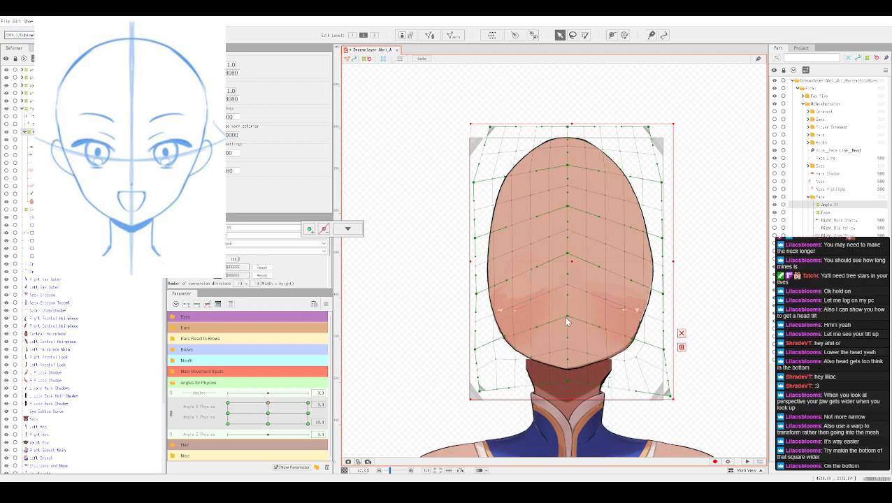
left_click_drag(478, 320, 470, 350)
left_click_drag(480, 392, 468, 398)
left_click_drag(670, 397, 674, 401)
left_click_drag(664, 350, 673, 350)
left_click_drag(664, 297, 669, 296)
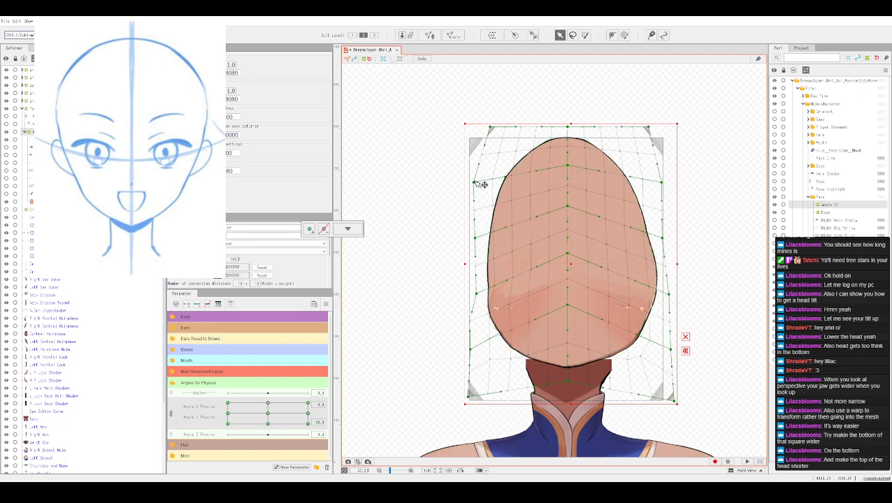
Step: Narrow the top of the head by moving the Angle XY deformer's upper side and top corner control points inward
left_click_drag(474, 182, 483, 180)
left_click_drag(661, 182, 657, 182)
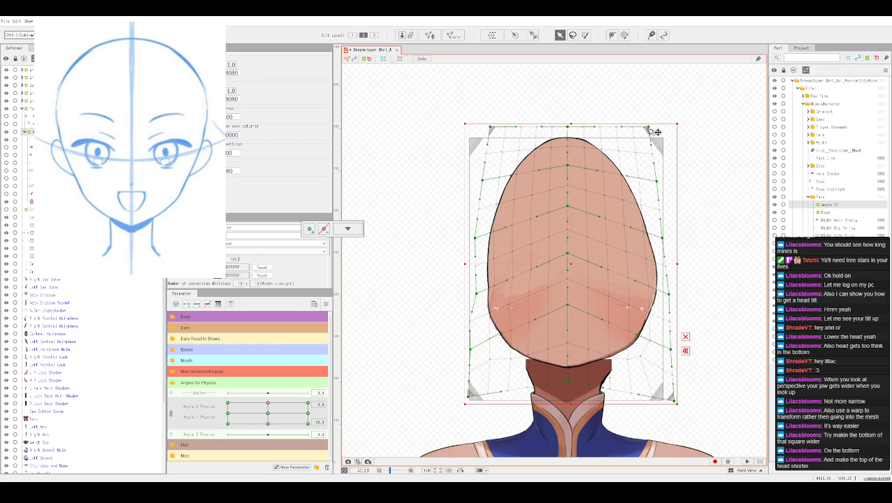
left_click_drag(645, 130, 647, 133)
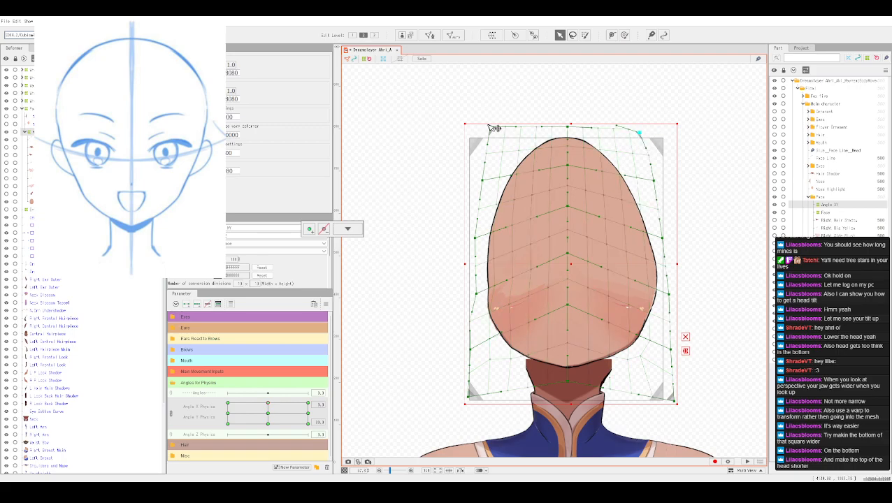
left_click_drag(494, 128, 499, 130)
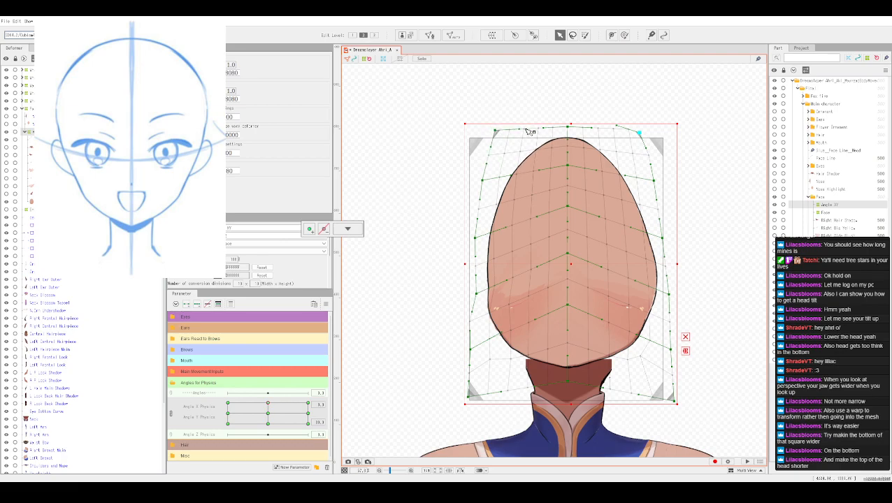
Step: Check the reshaped head between neutral and maximum Angle Y Physics without the selection, and reselect the Angle XY deformer
left_click(723, 155)
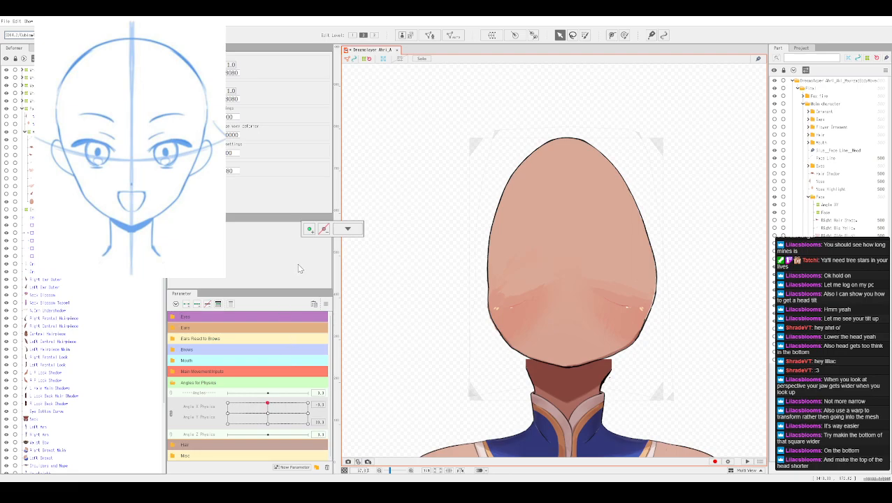
left_click(269, 416)
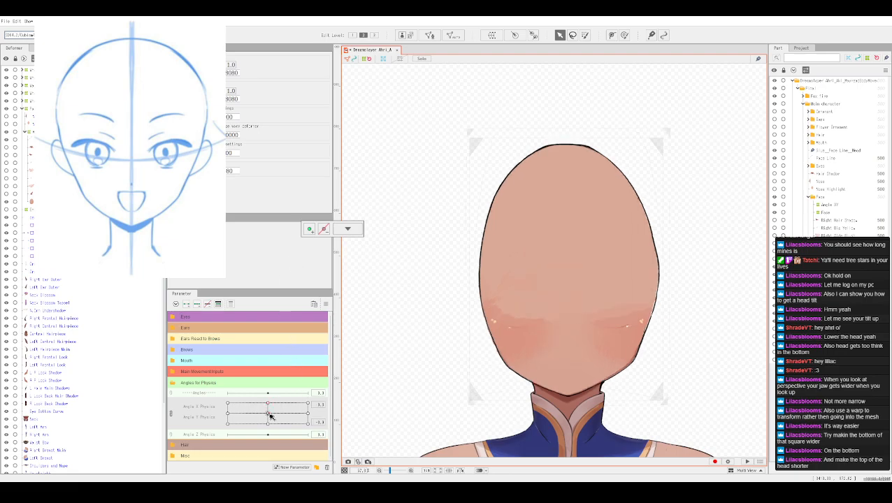
left_click_drag(266, 415, 264, 402)
left_click(49, 131)
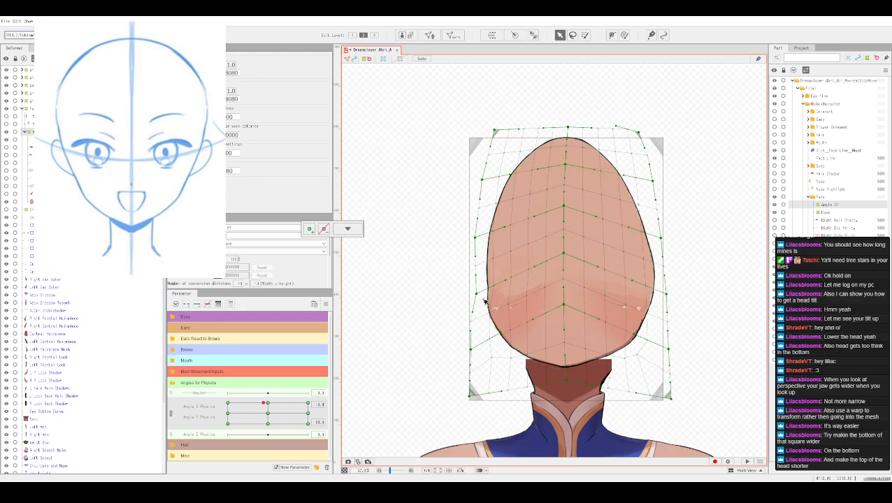
Step: Move the whole Angle XY deformer down slightly at maximum Angle Y Physics so the chin overlaps more of the neck
left_click_drag(264, 402, 268, 402)
left_click_drag(567, 381, 569, 387)
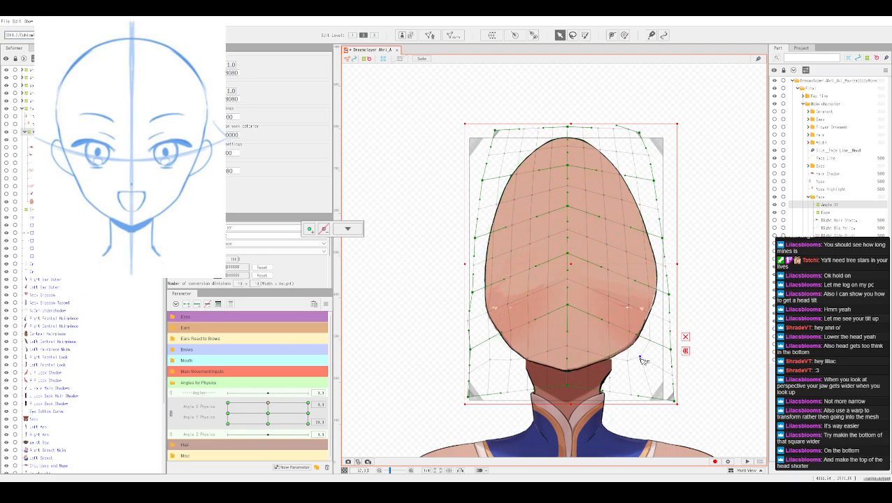
key("ctrl+z")
left_click_drag(670, 306, 670, 306)
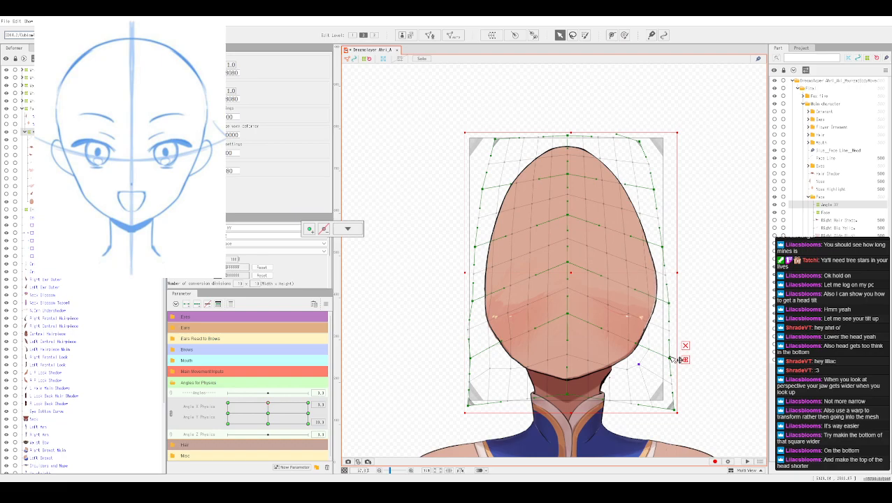
left_click_drag(670, 358, 671, 357)
left_click_drag(671, 358, 670, 358)
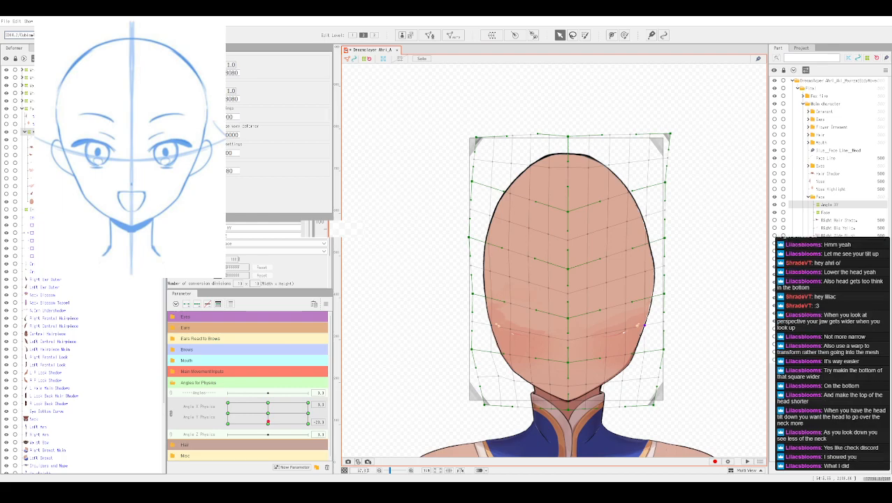
Step: Examine the head's mesh and outline at minimum Angle Y Physics, and deselect the head
key("2")
left_click(563, 292)
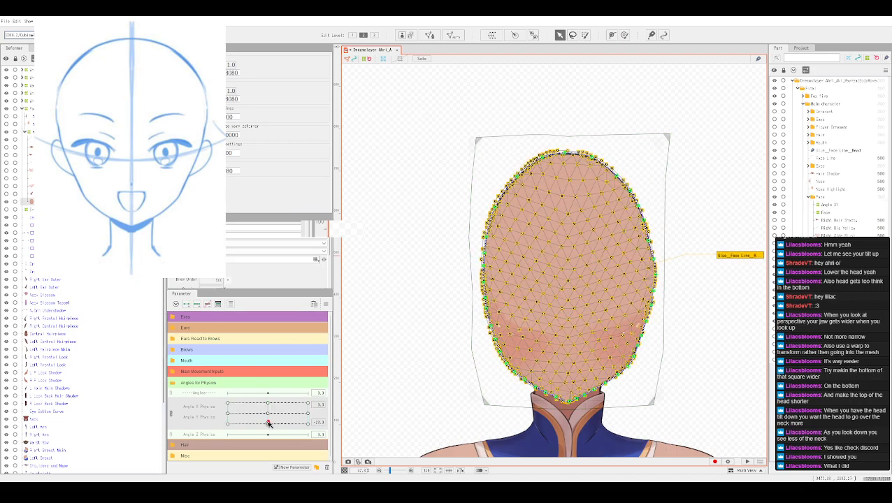
left_click_drag(269, 424, 266, 425)
key("ctrl+a")
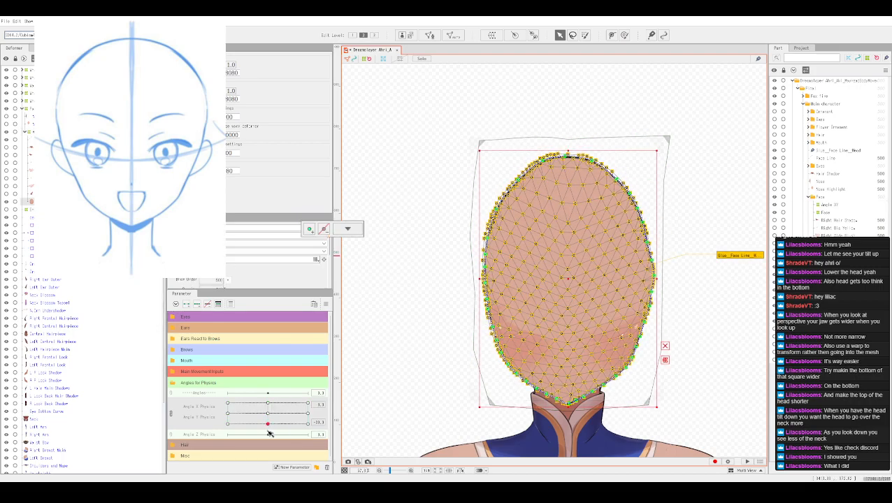
left_click(669, 265)
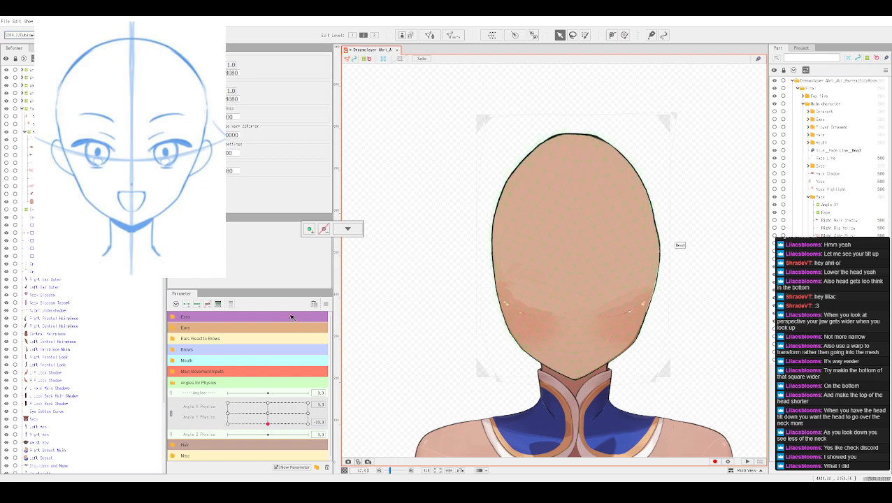
Step: Lower the whole Angle XY deformer at minimum Angle Y Physics to cover more neck, and compare it with the neutral pose
left_click(46, 132)
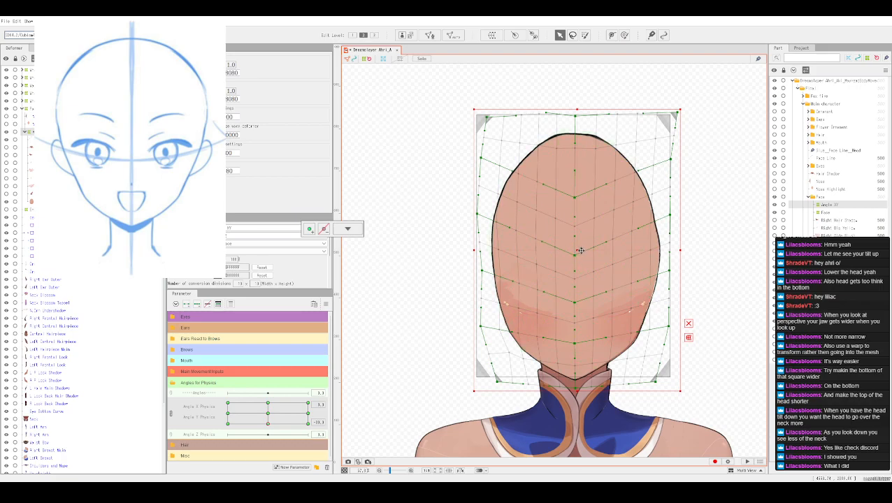
left_click_drag(577, 250, 574, 261)
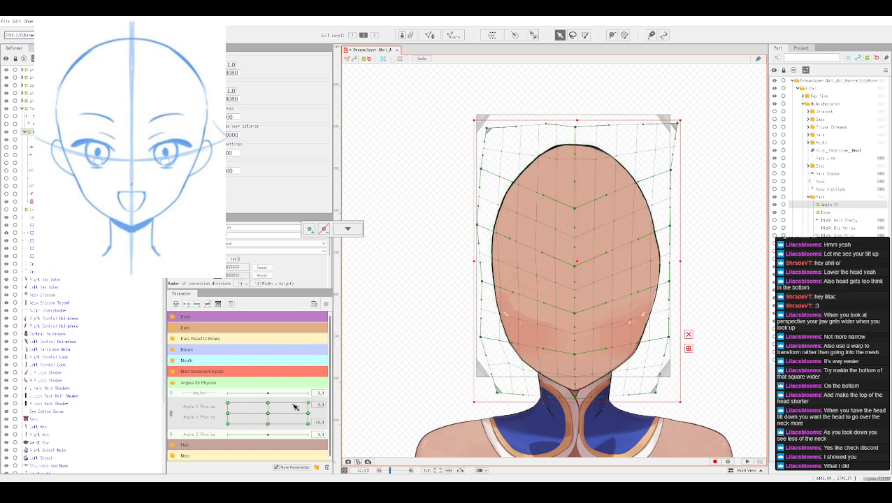
left_click_drag(272, 428, 269, 415)
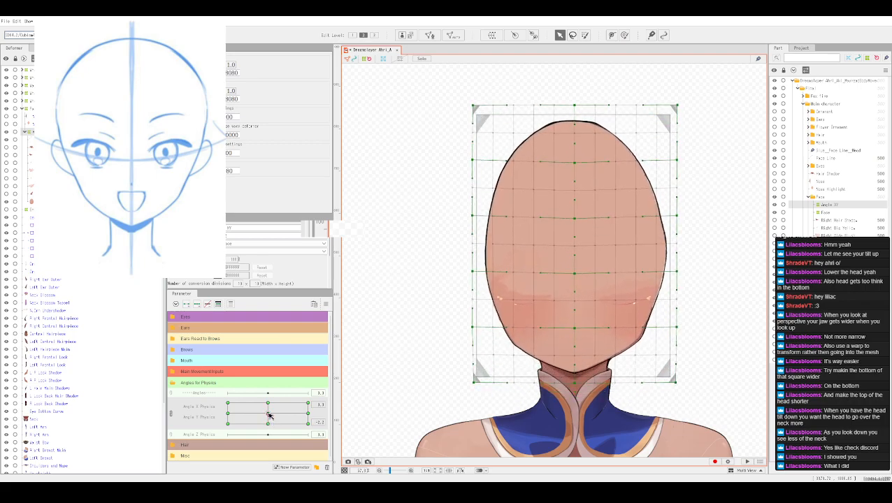
Step: Unlink the Angle X and Angle Y Physics sliders, and check the head at maximum Angle X, minimum Angle Y and neutral
left_click(171, 414)
left_click_drag(270, 406, 319, 402)
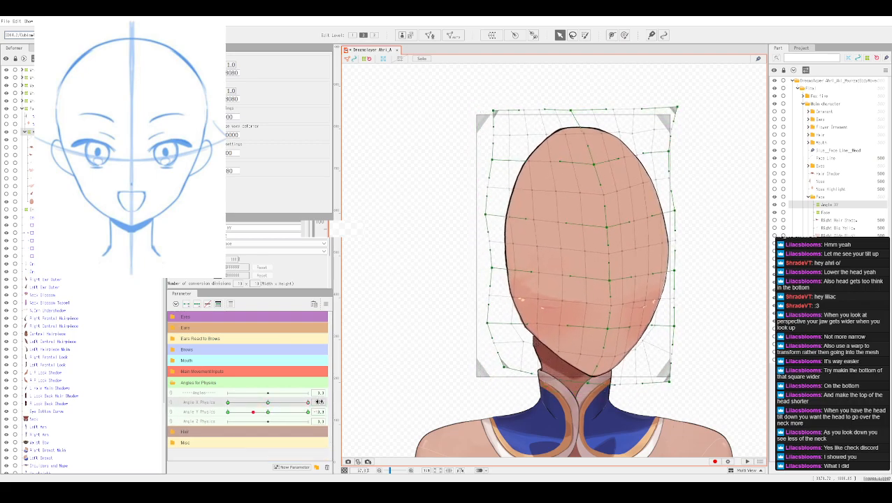
left_click(305, 411)
left_click_drag(305, 411, 230, 413)
left_click_drag(188, 413, 208, 413)
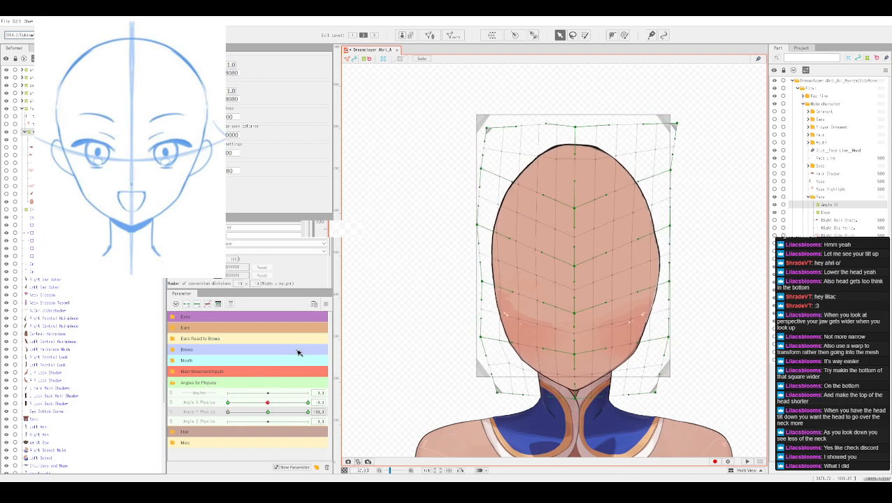
left_click_drag(232, 416, 270, 420)
key("ctrl+z")
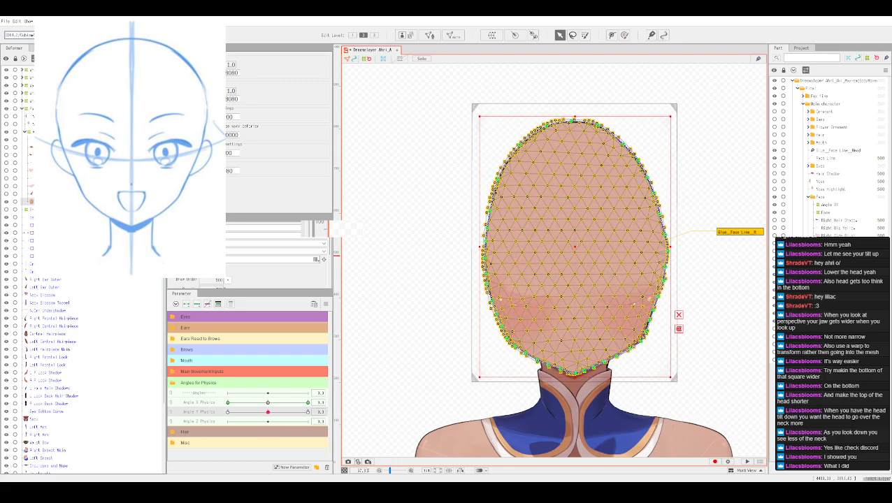
Step: Reselect the Angle XY deformer at maximum Angle Y Physics and set its Bezier edit type to Smooth All
left_click(830, 205)
left_click_drag(270, 414, 320, 411)
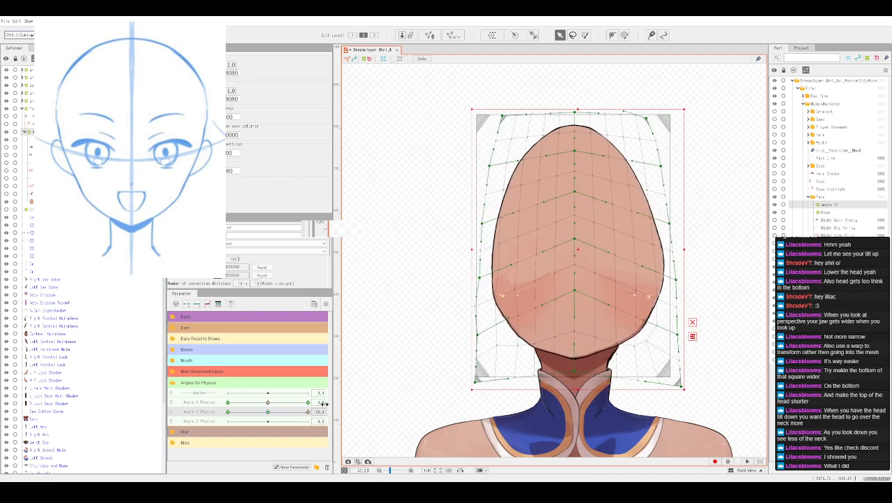
mouse_move(309, 395)
left_mouse_down()
mouse_move(271, 393)
mouse_move(322, 391)
left_mouse_up()
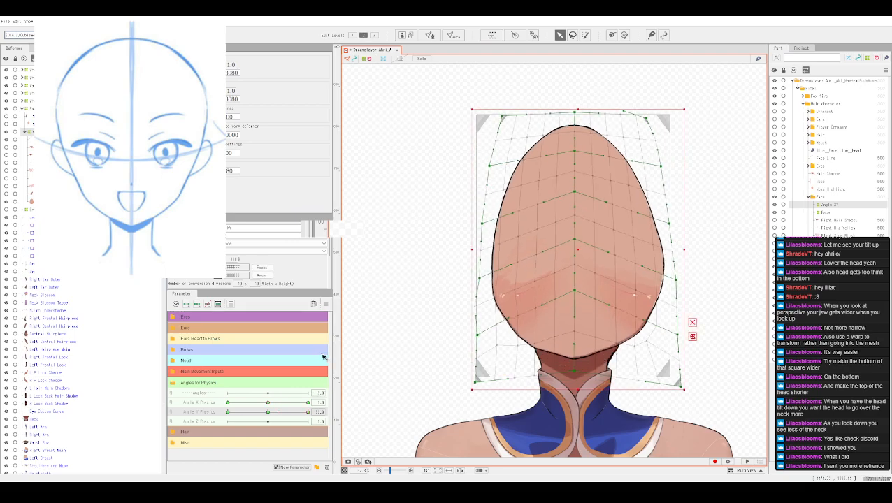
scroll(270, 285, "down", 1)
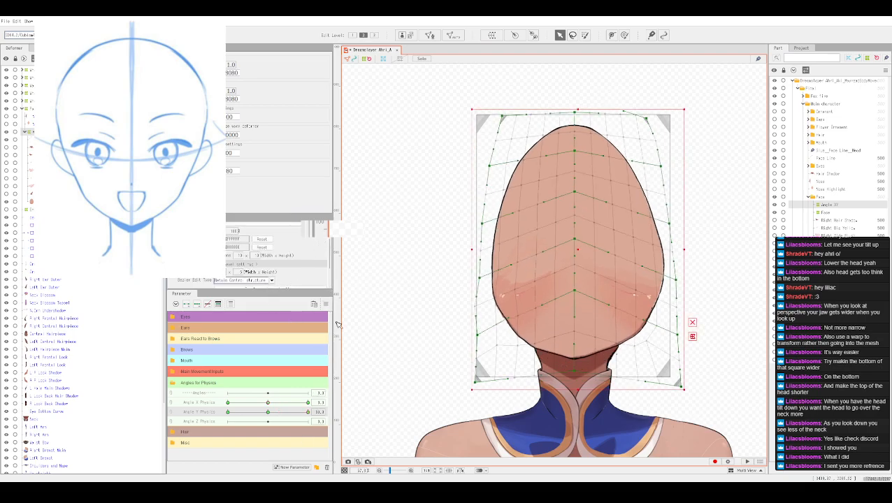
key("ctrl+z")
key("ctrl+z")
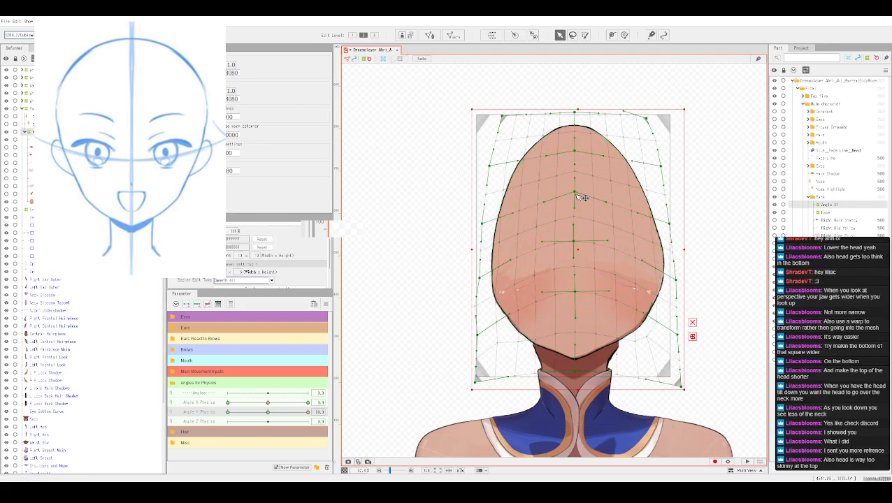
Step: Smooth the upper control points on the Angle XY deformer's center line at maximum Angle Y Physics
left_click(576, 197)
left_click_drag(576, 194, 576, 154)
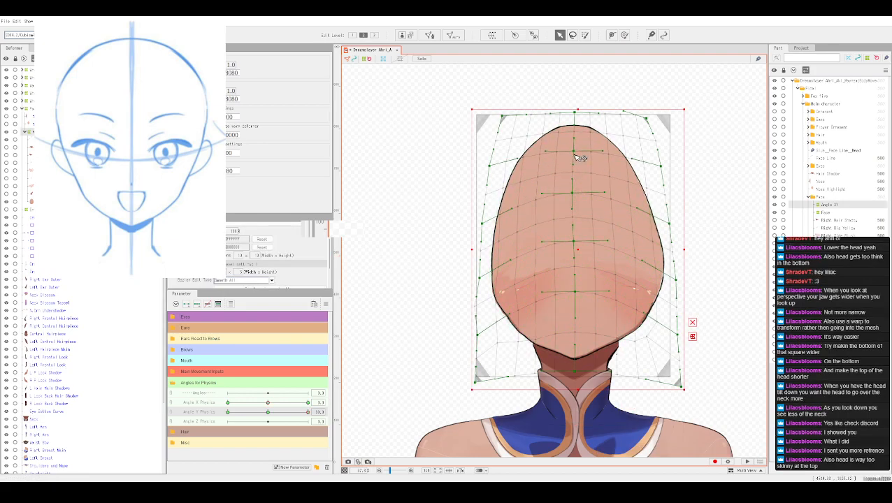
left_click(576, 113)
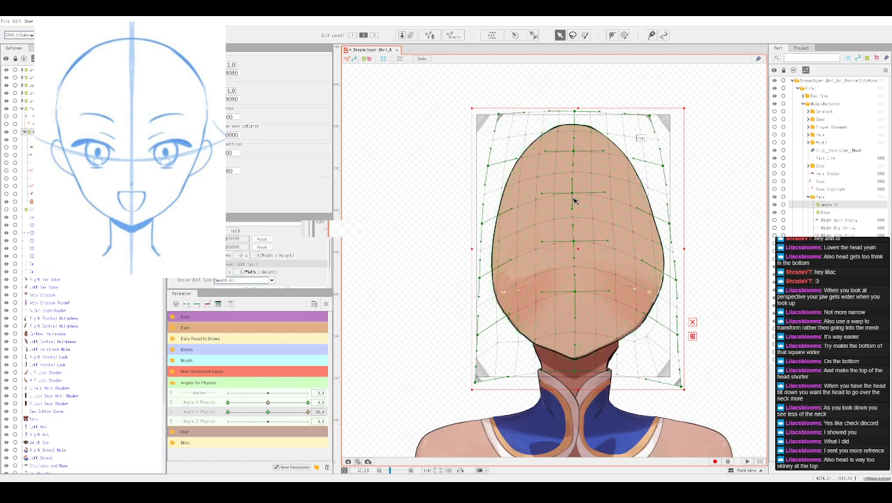
Step: Lower the top two center control points of the Angle XY deformer at maximum Angle Y Physics to shorten the crown
left_click_drag(574, 114, 579, 122)
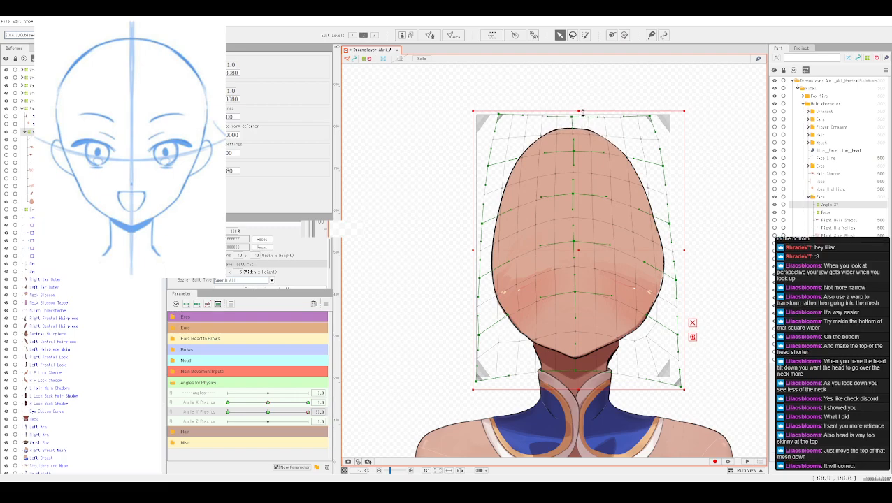
right_click(570, 161)
left_click(574, 153)
left_click_drag(573, 151, 574, 164)
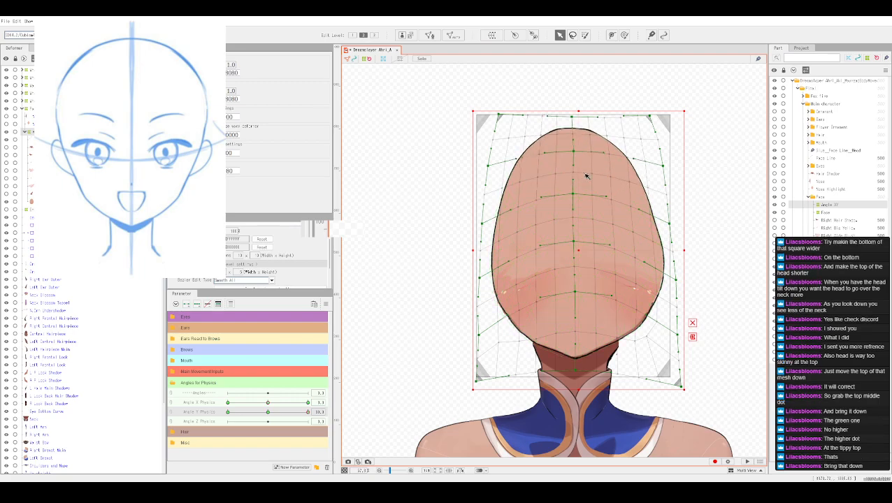
left_click_drag(573, 151, 572, 154)
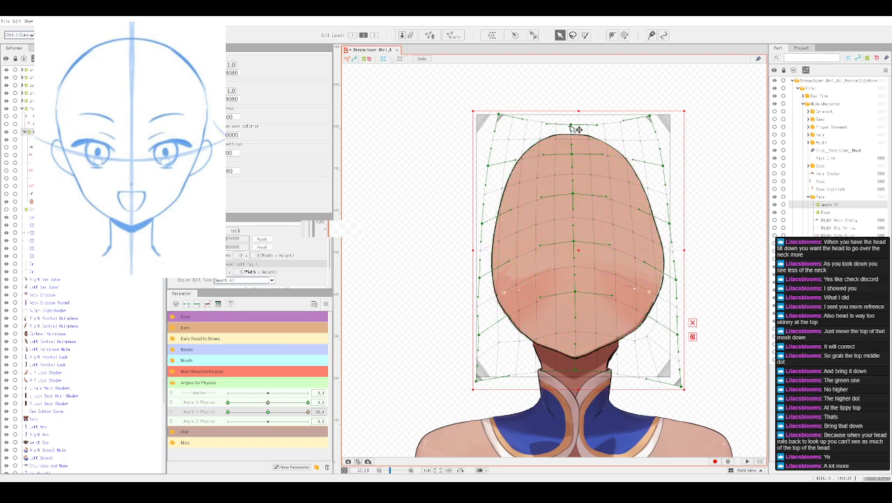
left_click_drag(571, 127, 572, 139)
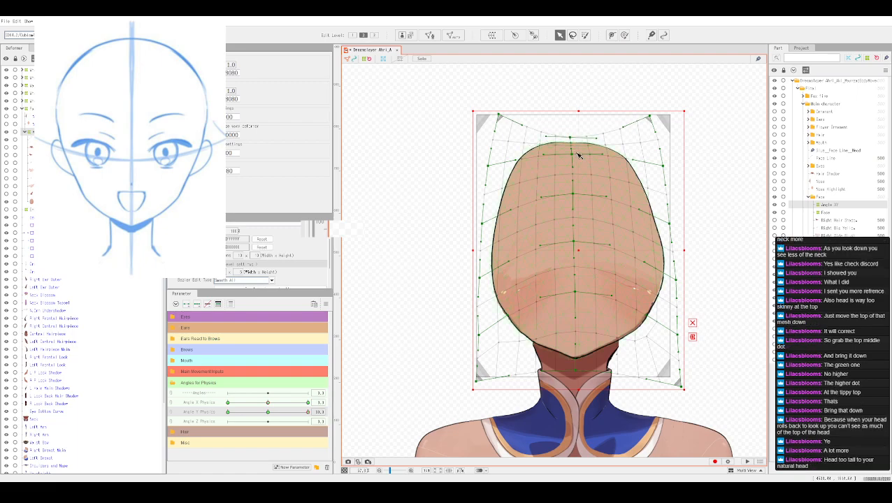
Step: Smooth the control points along the Angle XY deformer's center line at minimum Angle Y Physics
mouse_move(308, 413)
left_mouse_down()
mouse_move(271, 413)
mouse_move(314, 411)
left_mouse_up()
mouse_move(308, 413)
left_mouse_down()
mouse_move(281, 413)
mouse_move(318, 412)
left_mouse_up()
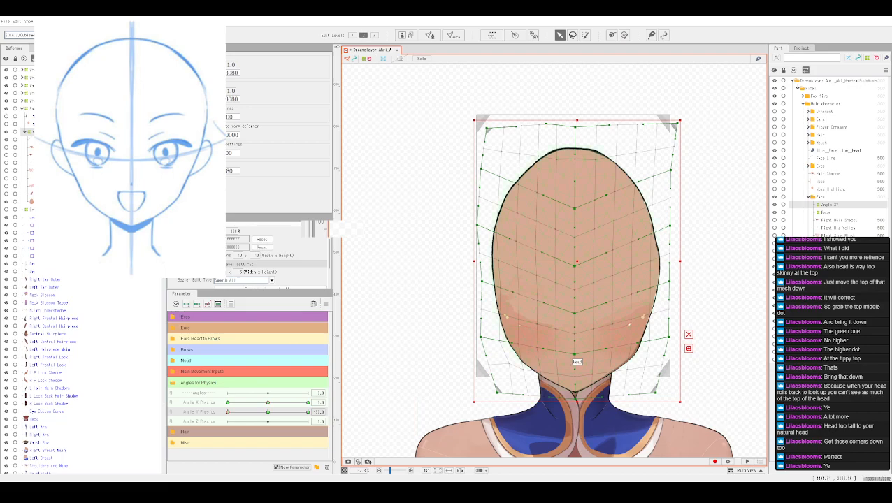
left_click(577, 358)
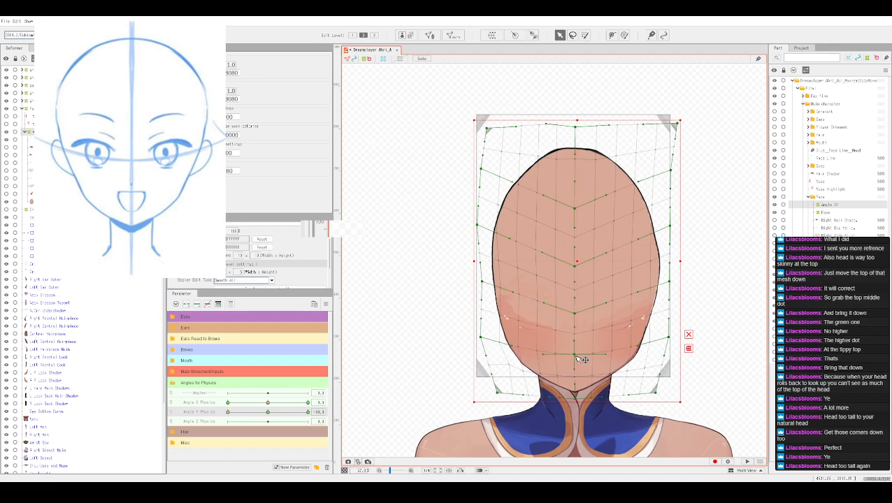
left_click(577, 317)
left_click(576, 271)
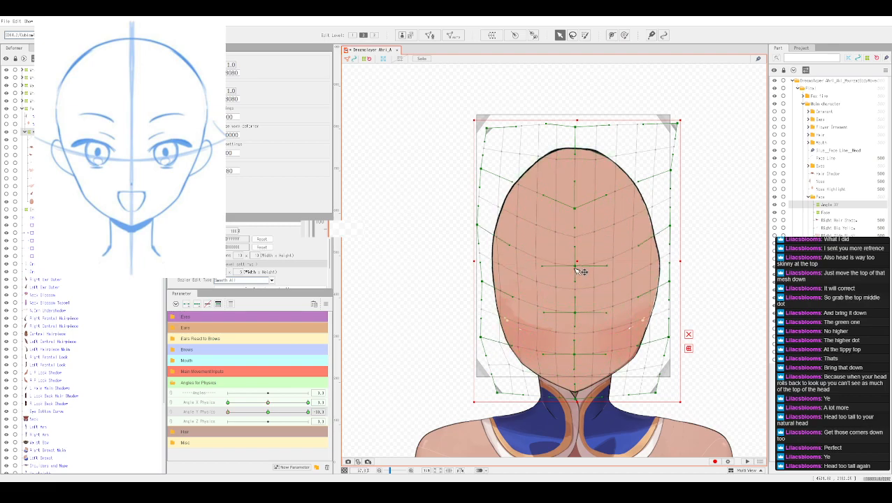
left_click(575, 207)
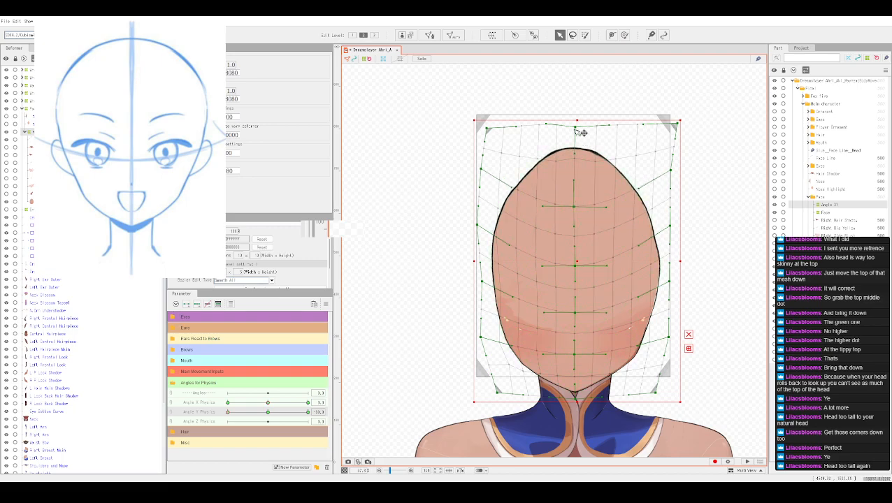
Step: Lower the Angle XY deformer's top center point and pull both upper corners down and inward at minimum Angle Y Physics
left_click_drag(575, 129, 575, 132)
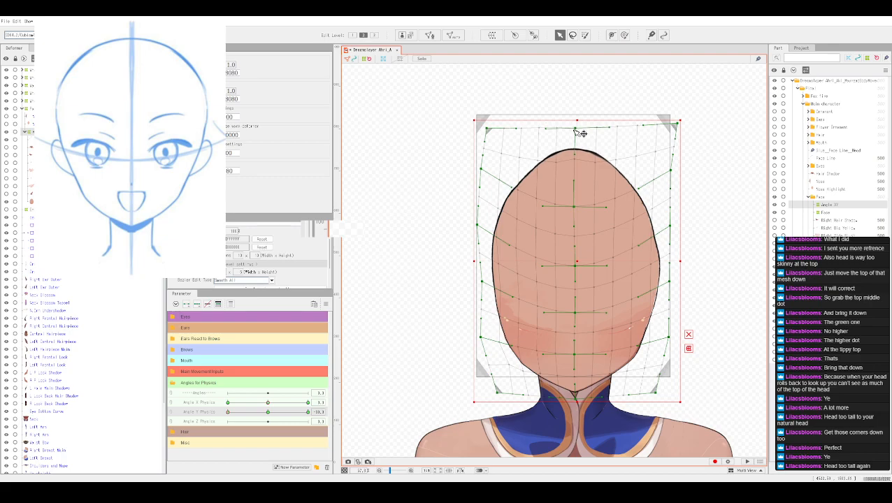
left_click_drag(575, 132, 578, 149)
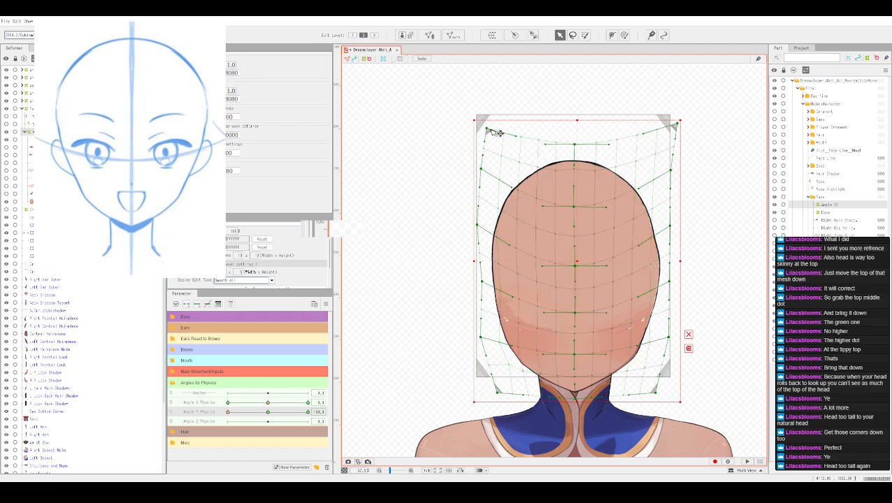
left_click_drag(491, 129, 497, 139)
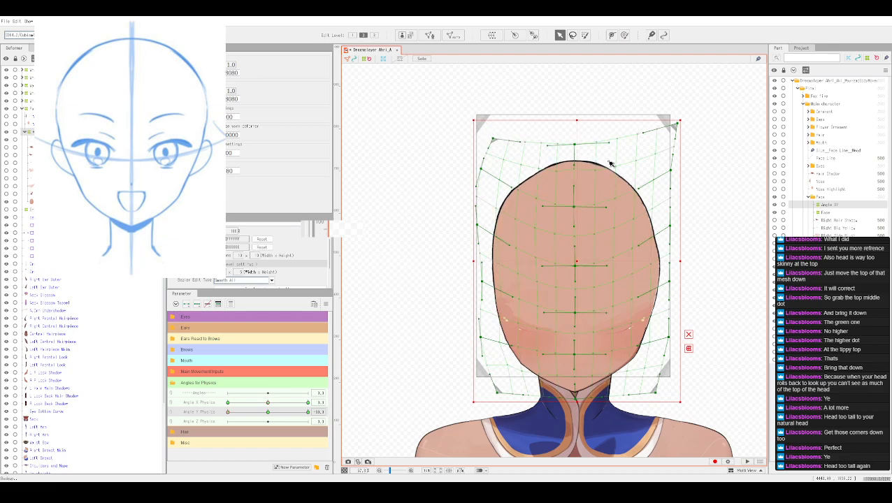
left_click_drag(675, 126, 667, 134)
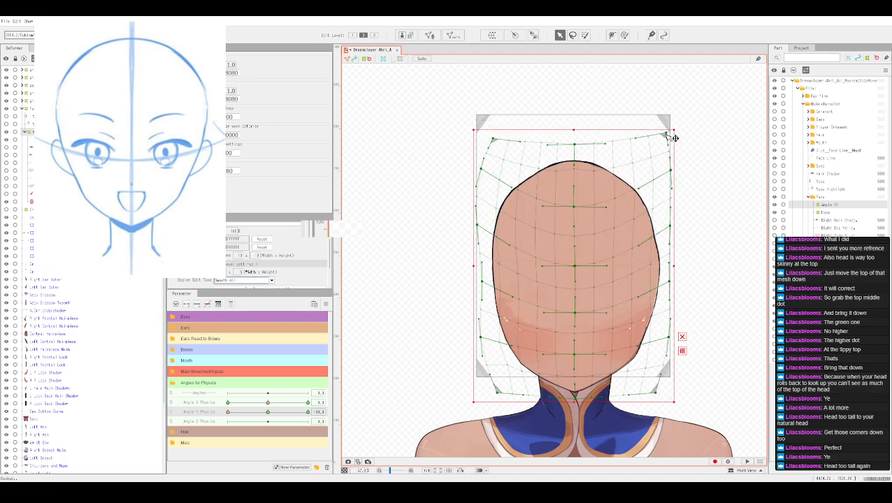
left_click_drag(576, 144, 577, 158)
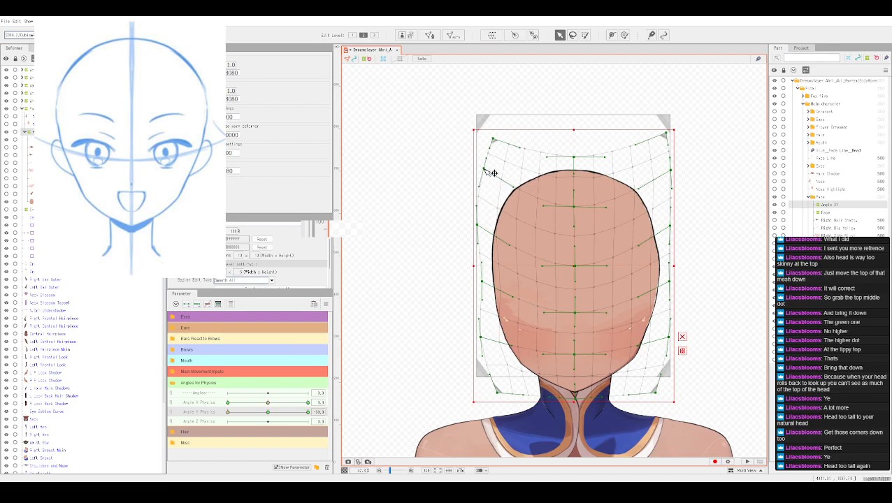
Step: Pull the deformer's upper side control points slightly inward to round the head's sides at minimum Angle Y Physics
left_click_drag(673, 171, 665, 175)
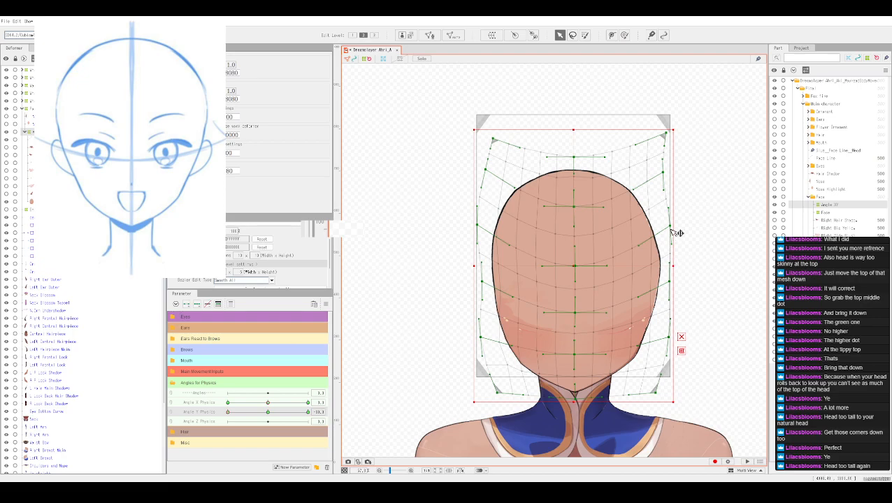
left_click_drag(669, 230, 668, 230)
left_click_drag(668, 263, 667, 263)
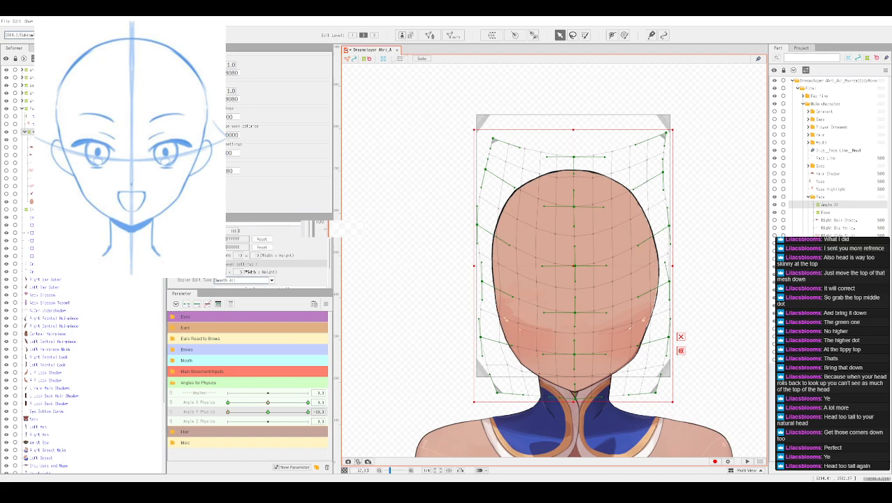
Step: Move the whole Angle XY deformer down at minimum Angle Y Physics so the head covers more of the neck
left_click_drag(228, 412, 184, 423)
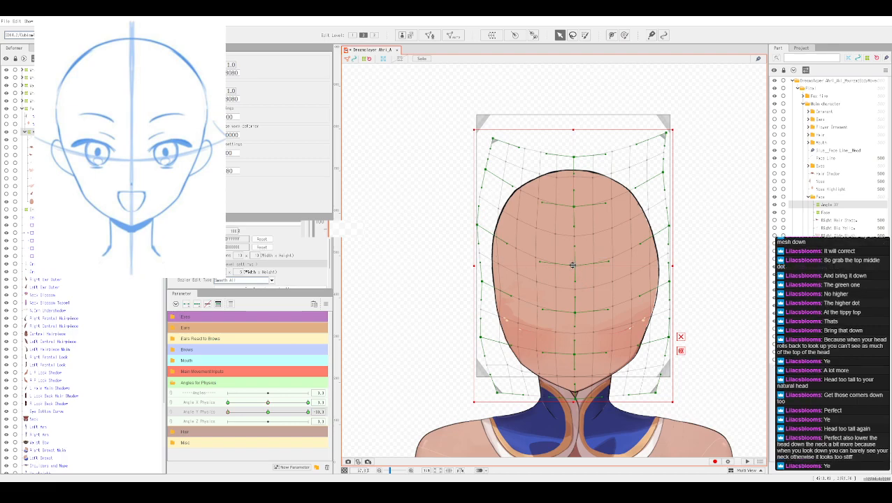
scroll(573, 266, "up", 3)
left_click_drag(579, 269, 580, 299)
scroll(582, 299, "down", 3)
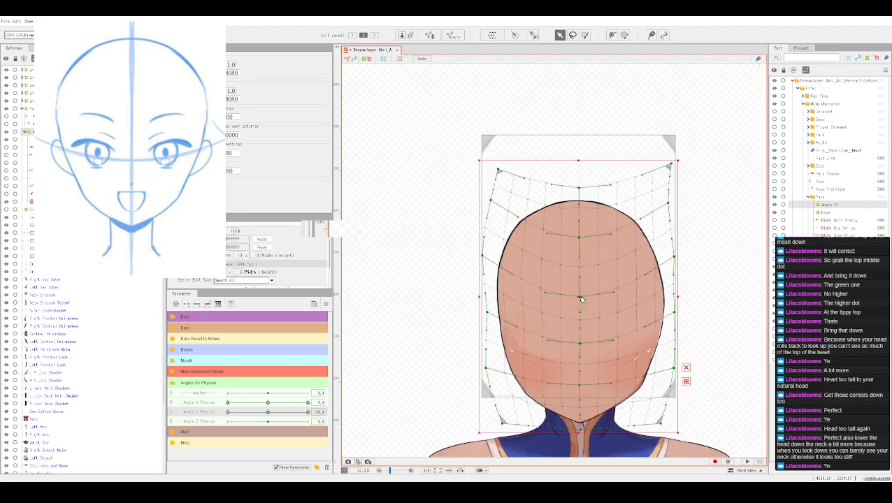
Step: Hide the selection and compare the reshaped head between minimum and maximum Angle Y Physics
scroll(581, 299, "down", 2)
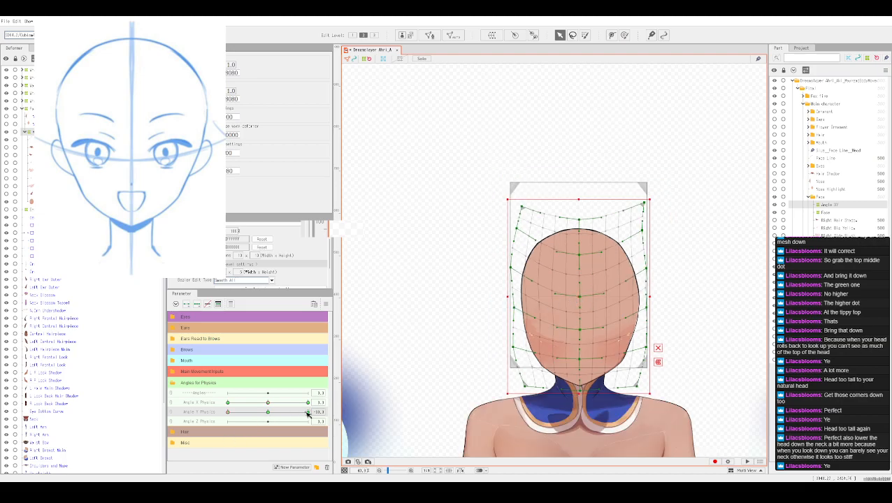
left_click_drag(228, 413, 308, 413)
left_click(249, 412)
left_click_drag(246, 427, 201, 423)
key("ctrl+h")
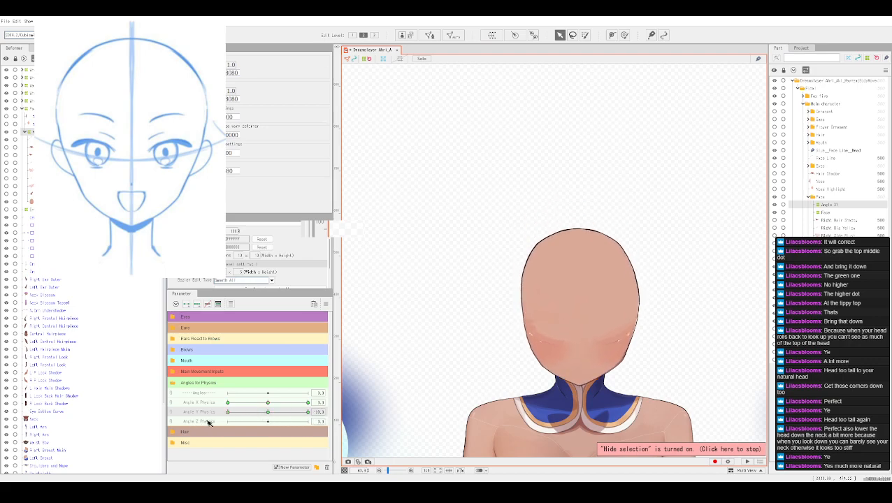
mouse_move(283, 418)
left_mouse_down()
mouse_move(320, 416)
mouse_move(191, 417)
mouse_move(272, 419)
left_mouse_up()
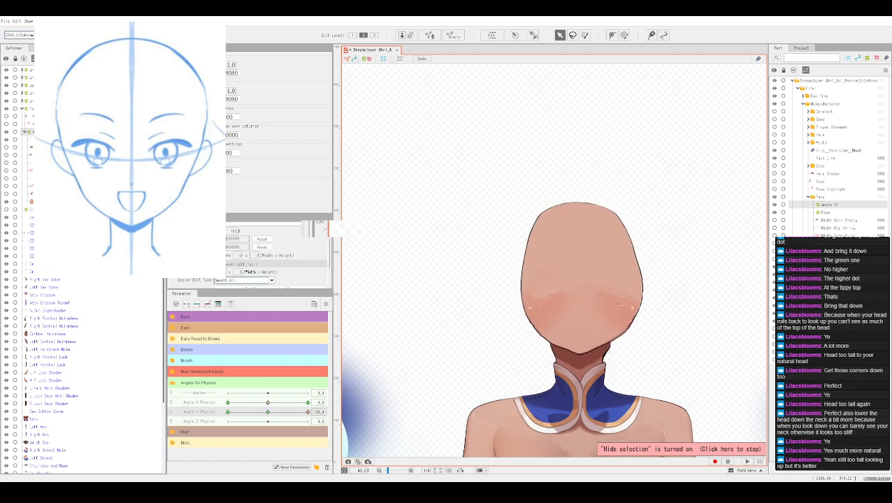
Step: Pull both upper corners of the Angle XY deformer inward and lower its upper center control point at maximum Angle Y Physics
key("ctrl+t")
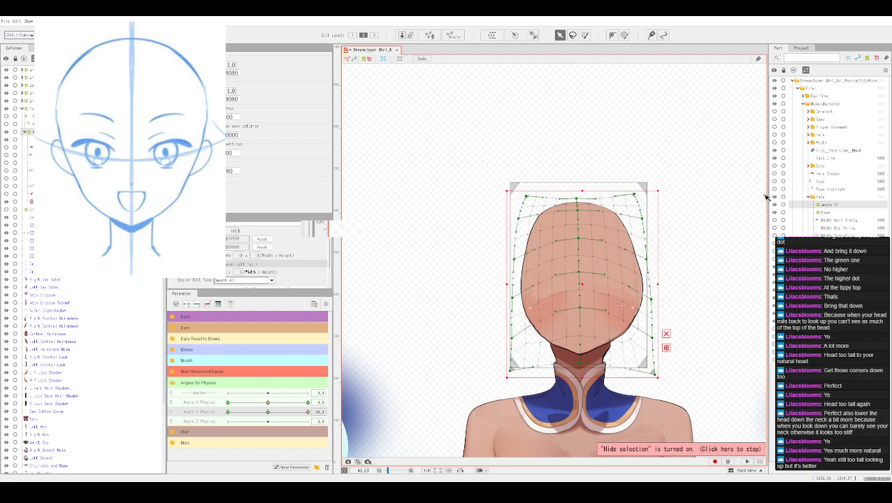
scroll(501, 196, "up", 2)
left_click_drag(543, 200, 551, 205)
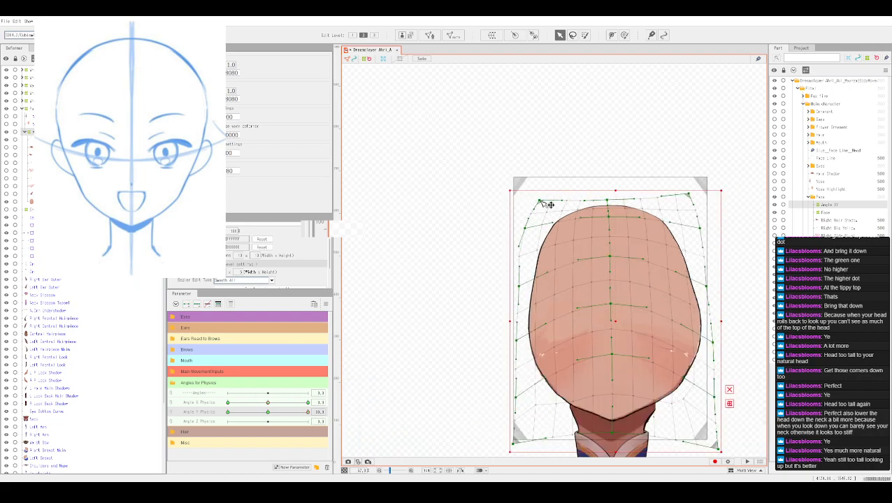
left_click_drag(694, 195, 685, 198)
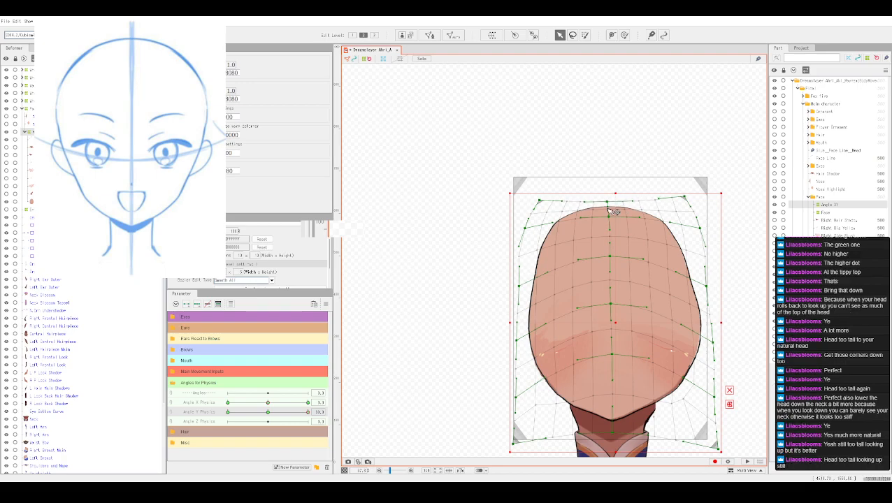
left_click_drag(609, 220, 611, 227)
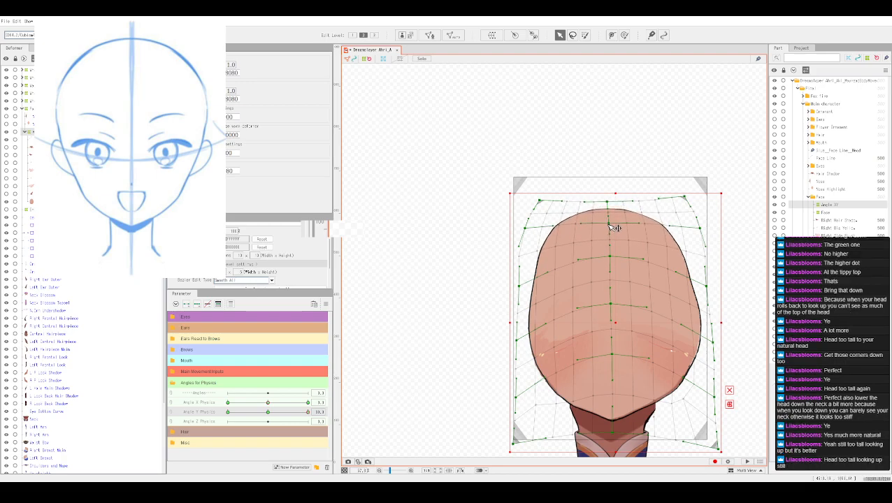
Step: Nudge the Angle XY deformer's upper corners further down and inward and refine its upper side and center points to shorten the head
left_click_drag(539, 200, 540, 204)
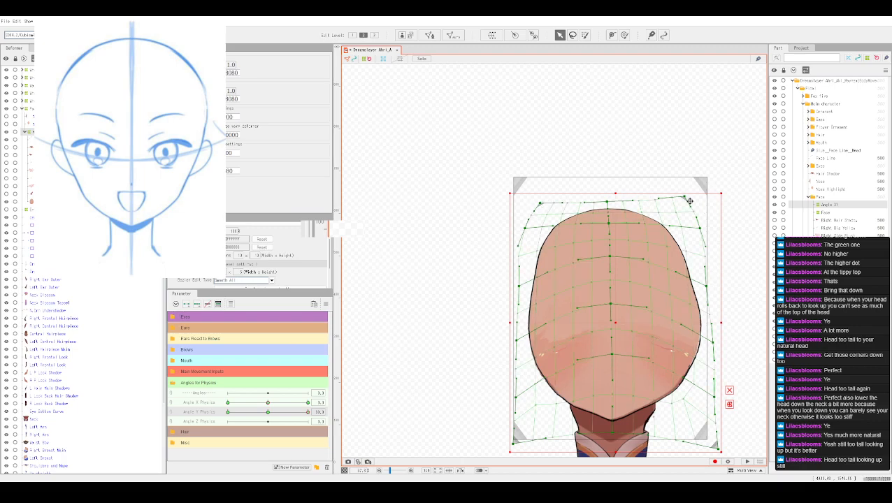
left_click_drag(683, 197, 682, 199)
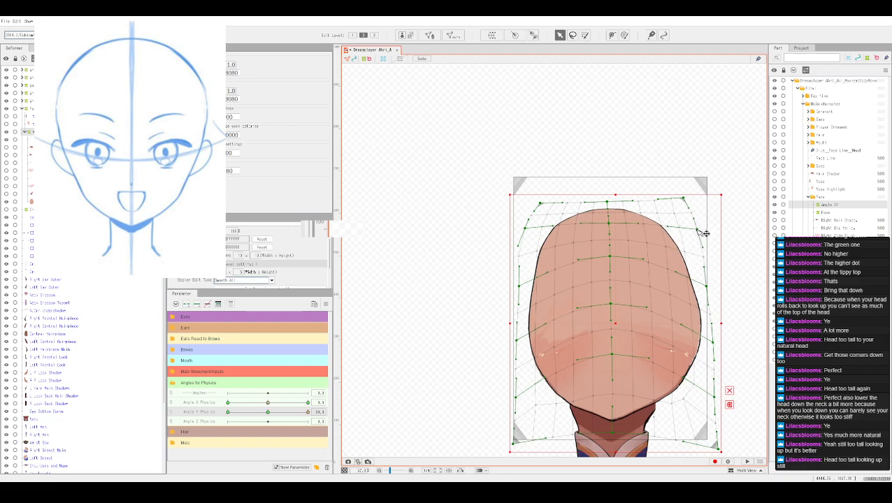
left_click_drag(526, 229, 529, 233)
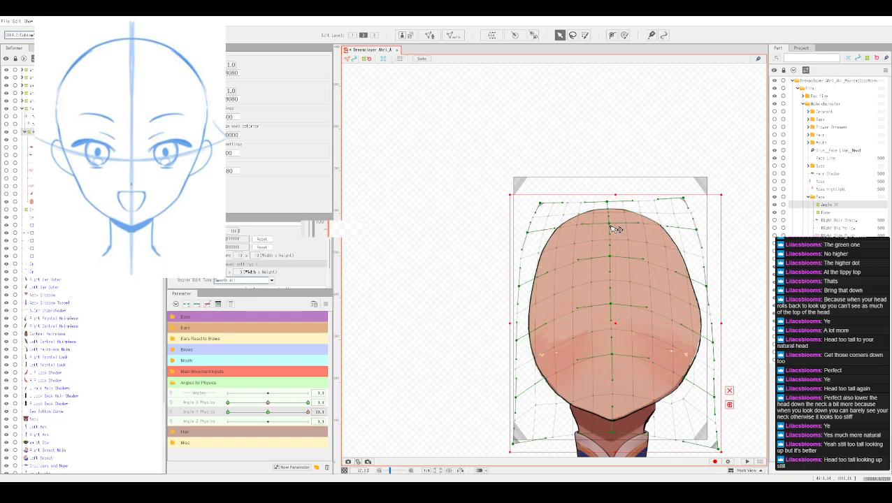
left_click_drag(611, 227, 608, 205)
left_click_drag(683, 200, 680, 201)
left_click_drag(541, 203, 544, 206)
Step: Compare the reshaped head between neutral and maximum Angle Y Physics
scroll(598, 205, "down", 3)
scroll(599, 208, "down", 2)
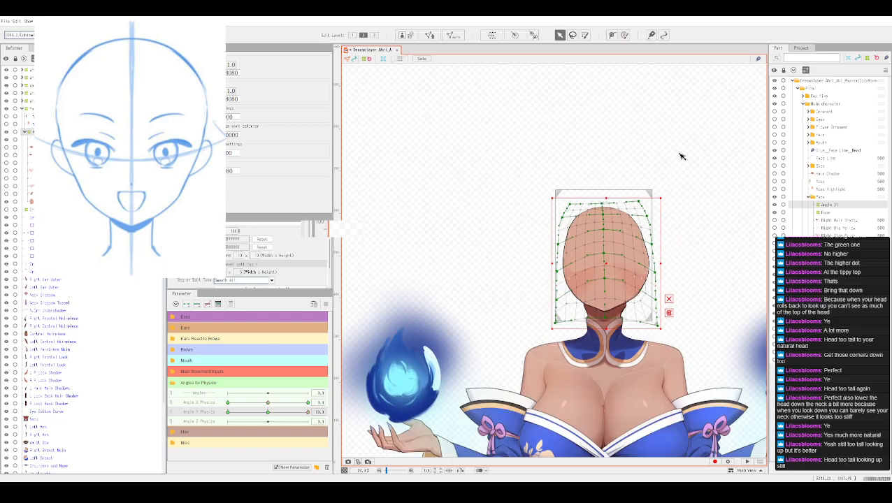
scroll(676, 161, "up", 2)
left_click(280, 413)
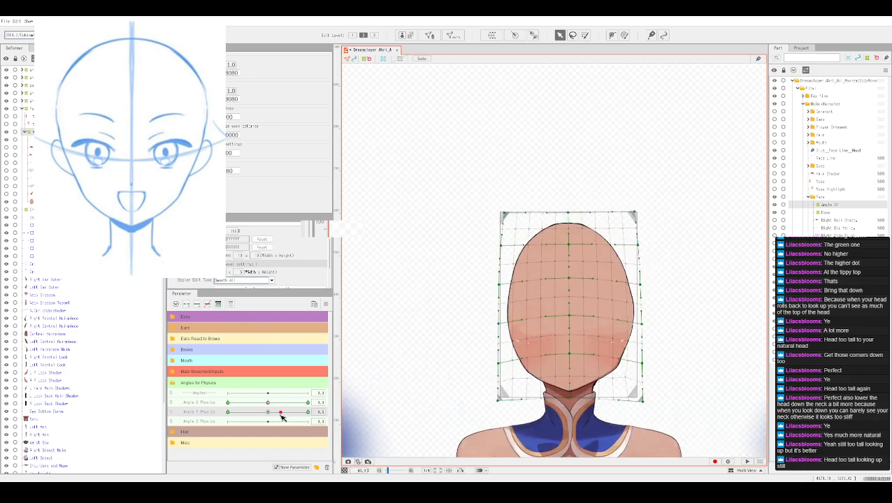
left_click_drag(282, 417, 314, 411)
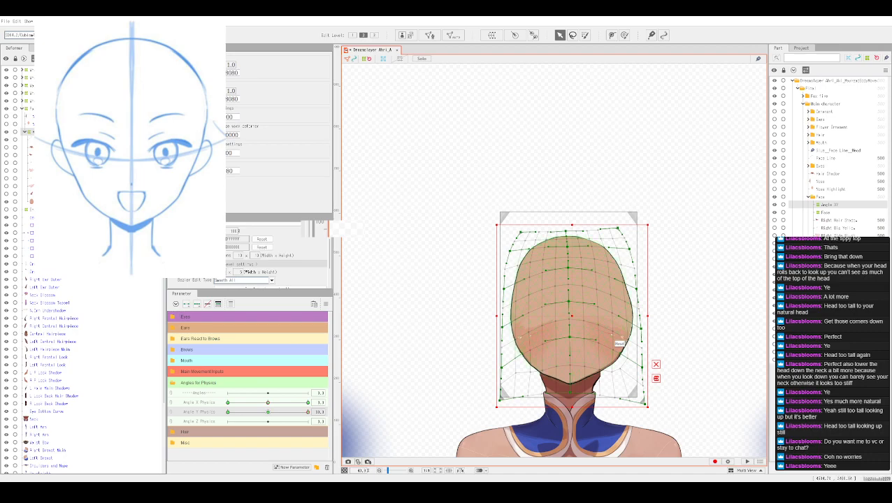
left_click(269, 412)
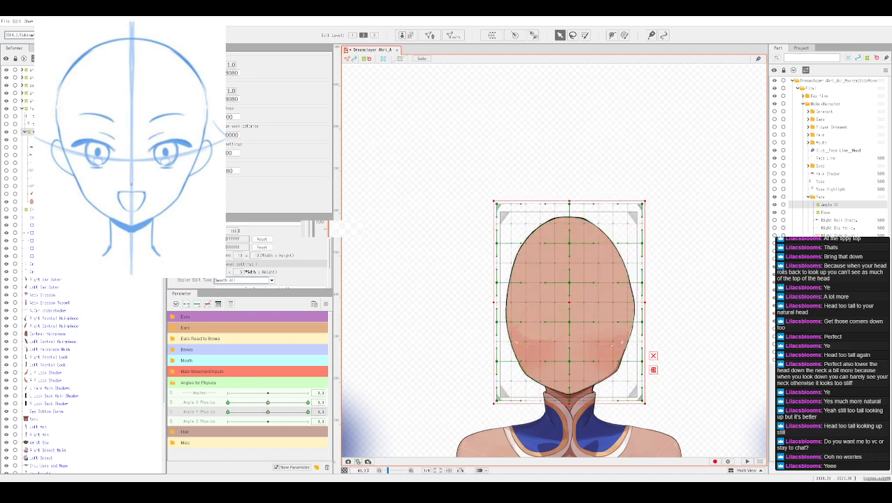
Step: At maximum Angle X Physics, pull the deformer handles beside the far cheek inward to form a cheek contour, and preview it without the selection
left_click_drag(269, 404, 340, 403)
left_click_drag(278, 391, 309, 395)
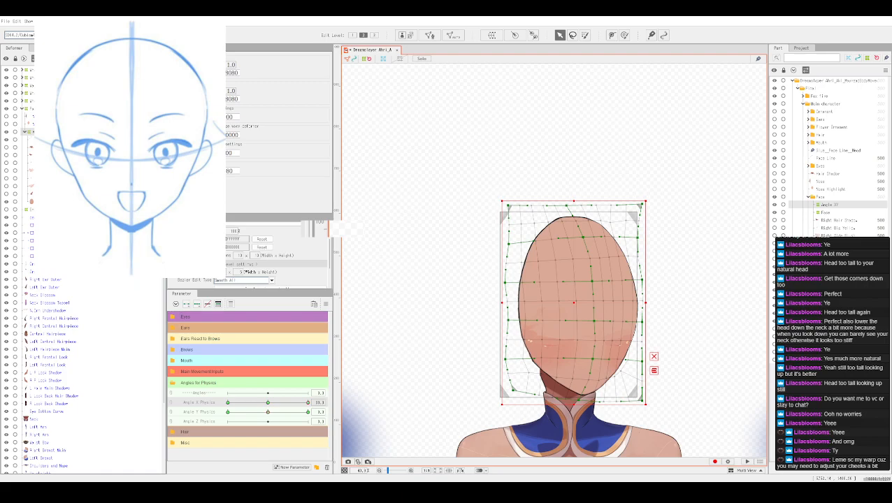
scroll(604, 373, "up", 2)
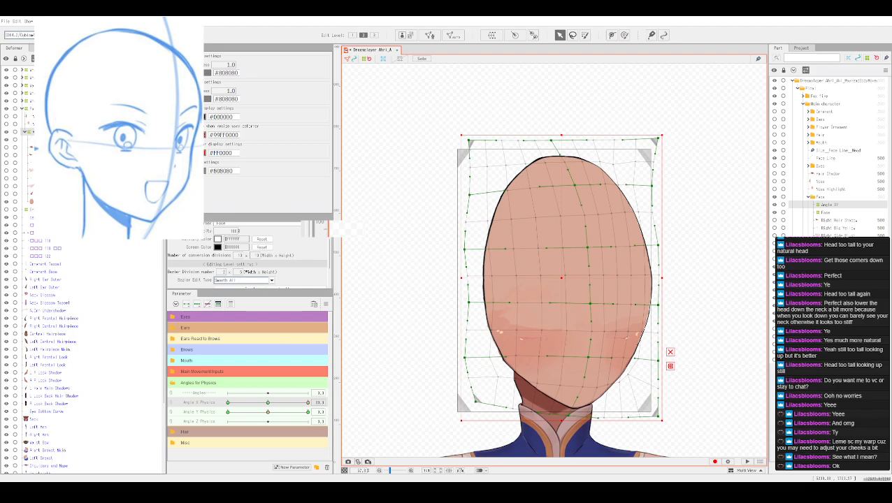
scroll(639, 265, "up", 2)
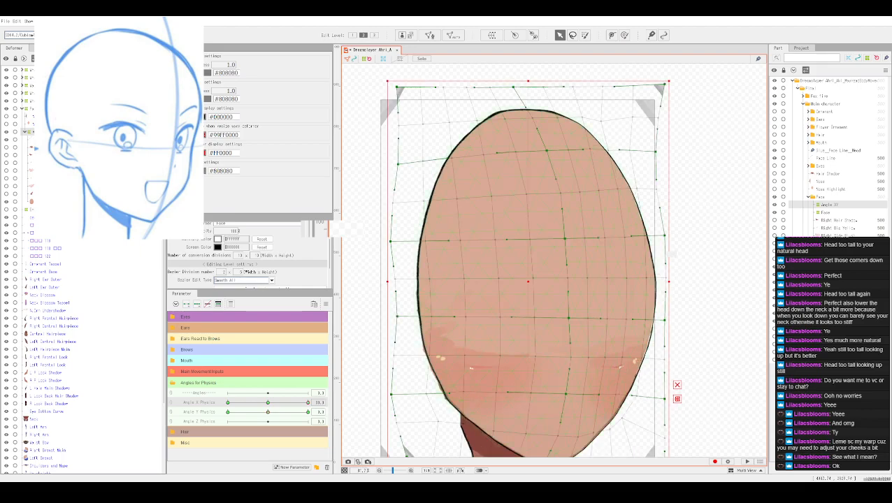
scroll(667, 322, "down", 2)
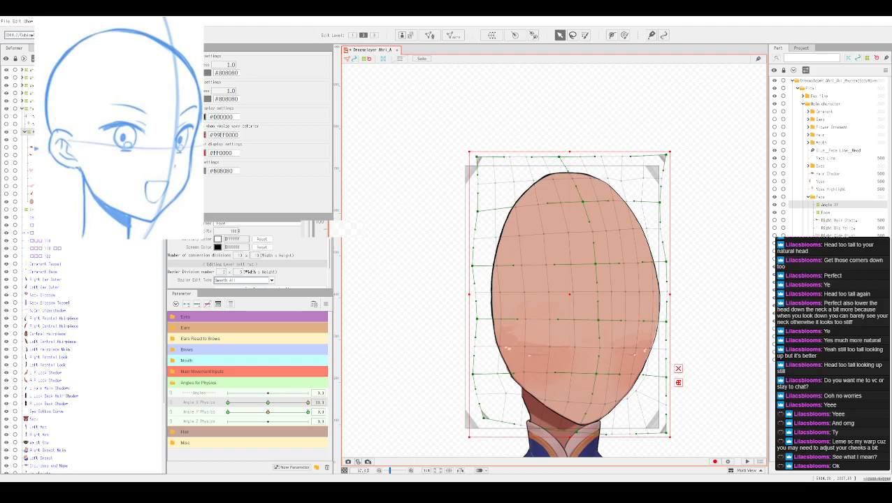
left_click_drag(667, 323, 657, 338)
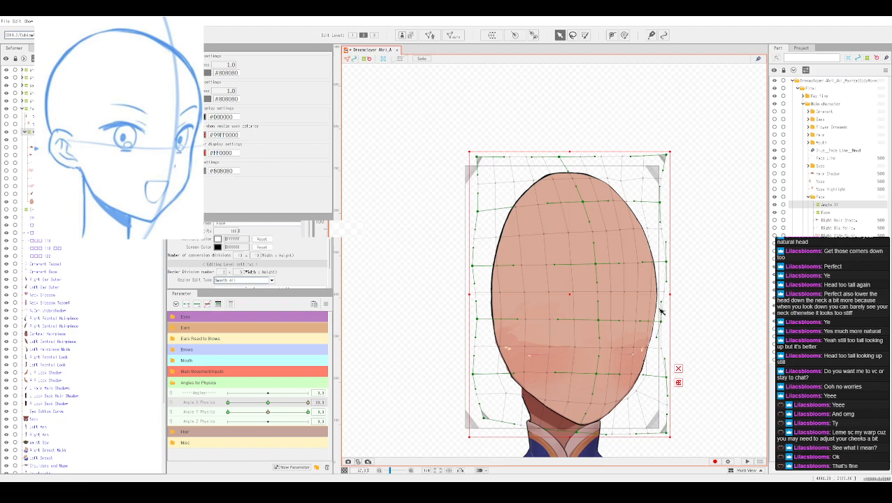
left_click_drag(661, 303, 656, 313)
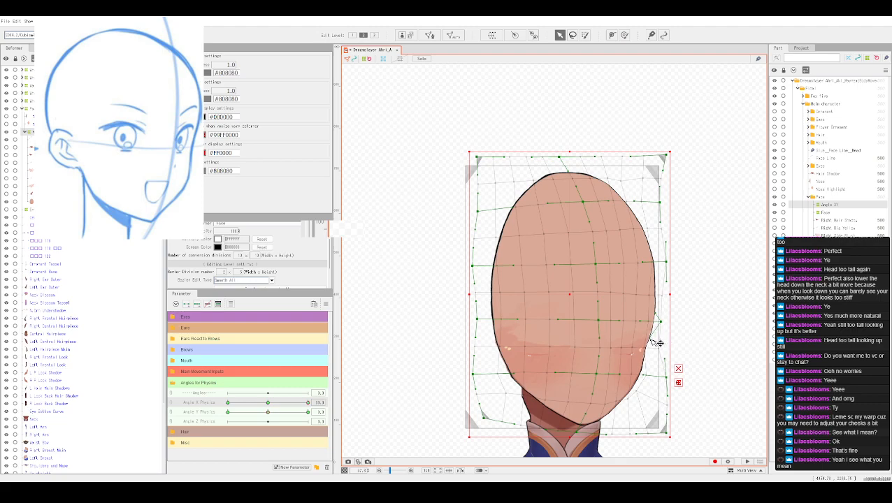
scroll(657, 339, "up", 2)
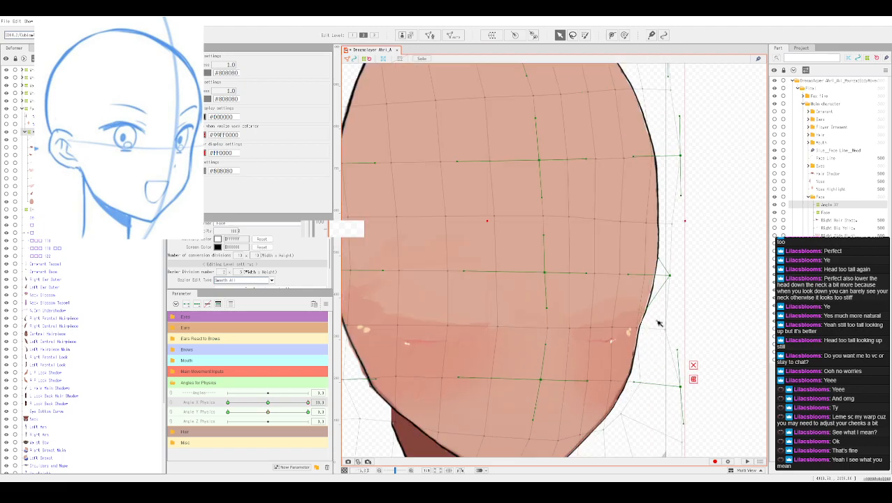
scroll(673, 299, "down", 3)
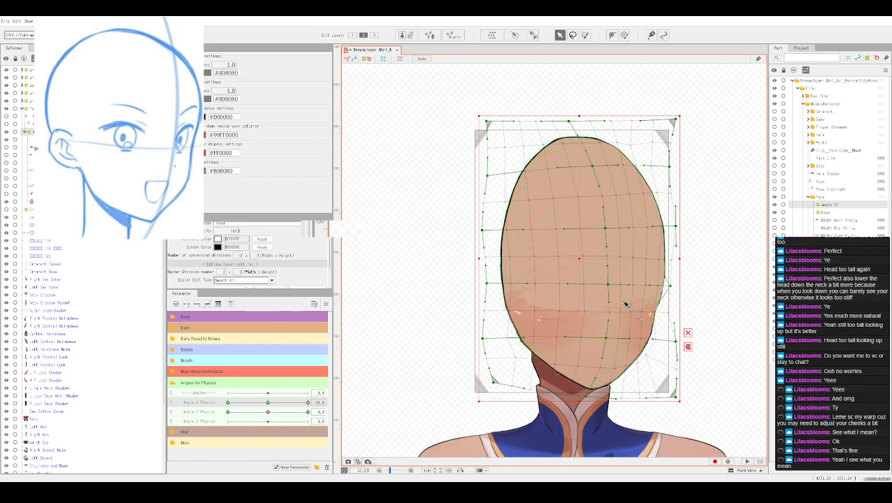
key("ctrl+h")
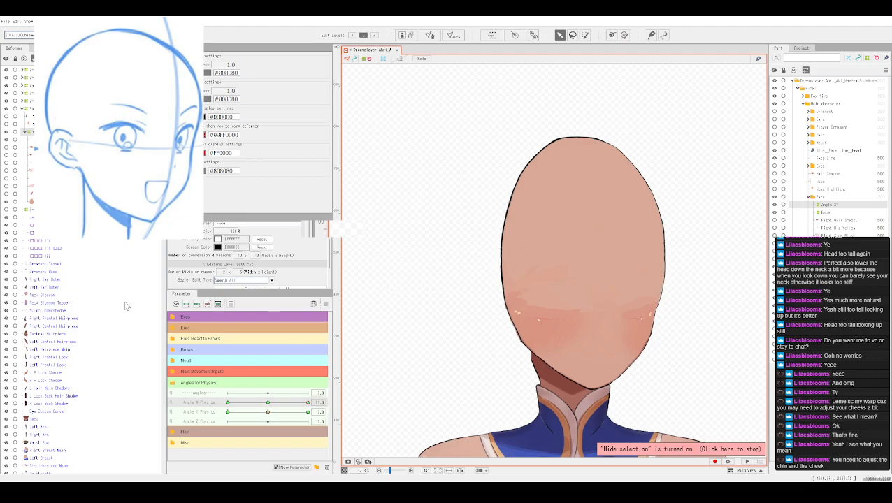
Step: Shift the Angle XY deformer's lower center point sideways in the turn direction so the chin extends further past the neck
key("ctrl+t")
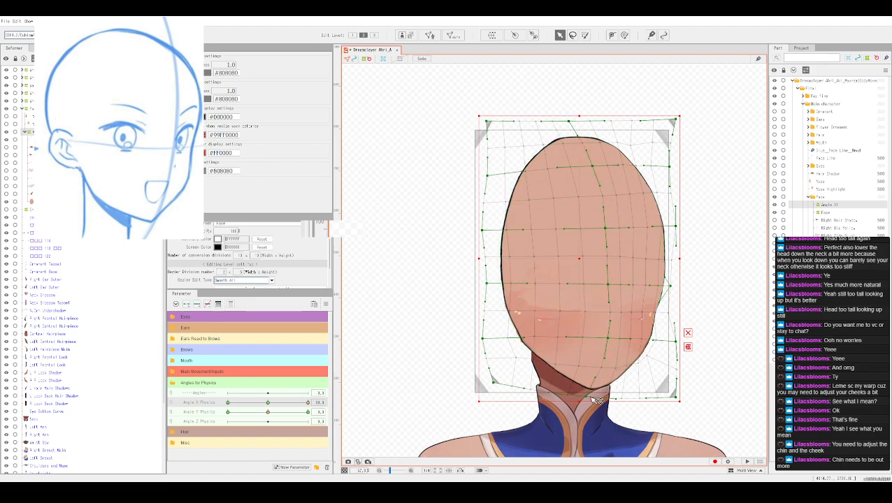
mouse_move(592, 399)
left_mouse_down()
mouse_move(603, 401)
mouse_move(601, 393)
left_mouse_up()
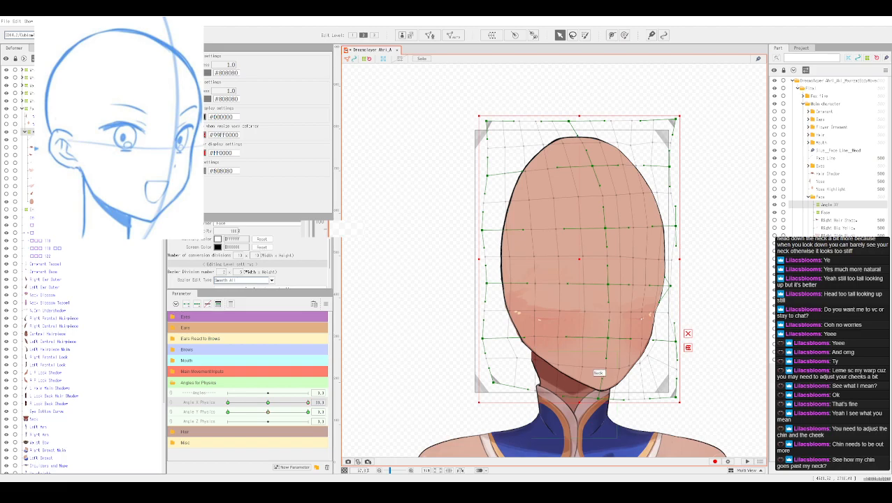
left_click(635, 417)
scroll(634, 414, "up", 3)
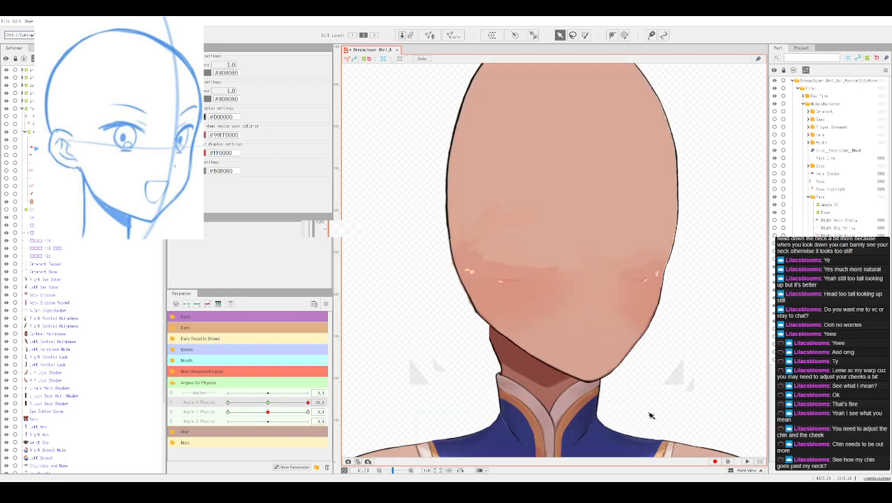
left_click(595, 359)
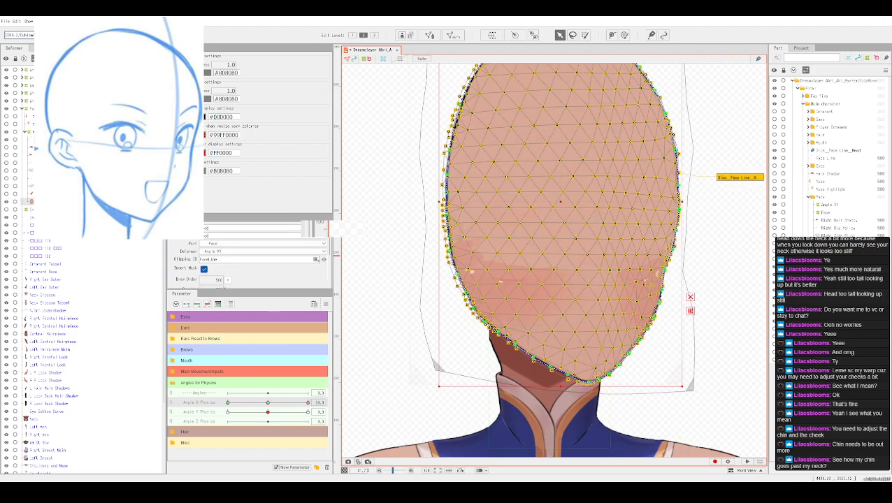
left_click(651, 395)
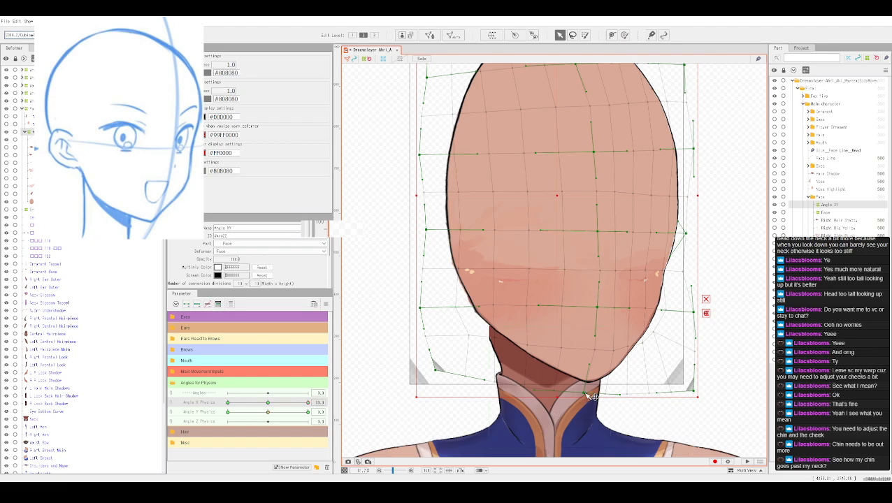
left_click_drag(589, 396, 600, 401)
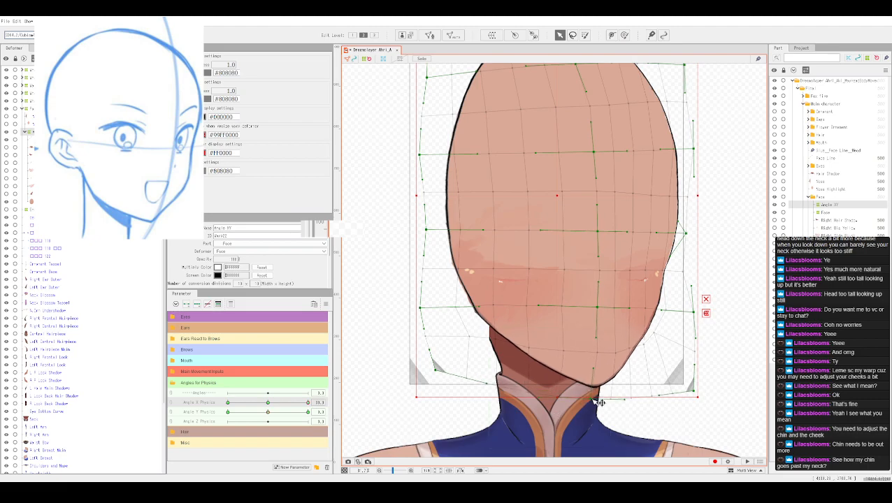
scroll(577, 307, "down", 2)
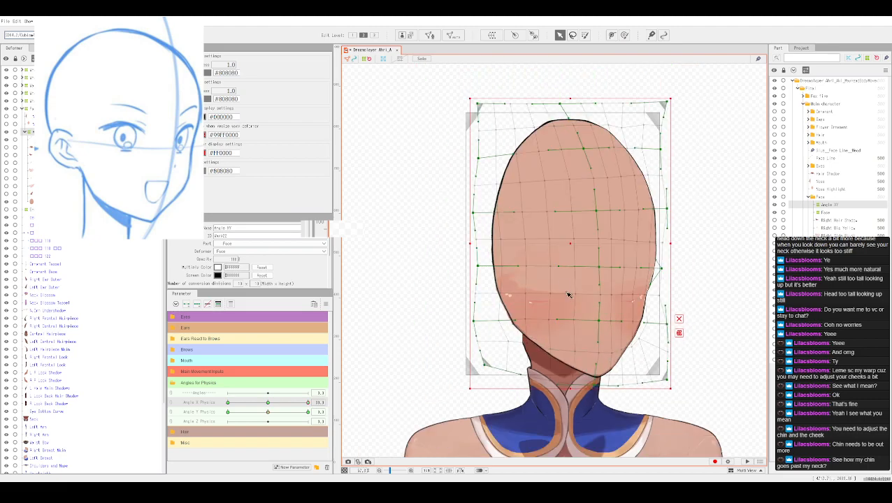
Step: Try moving the whole Angle XY deformer down over the neck at maximum Angle X Physics, and undo the move
left_click_drag(571, 245, 574, 263)
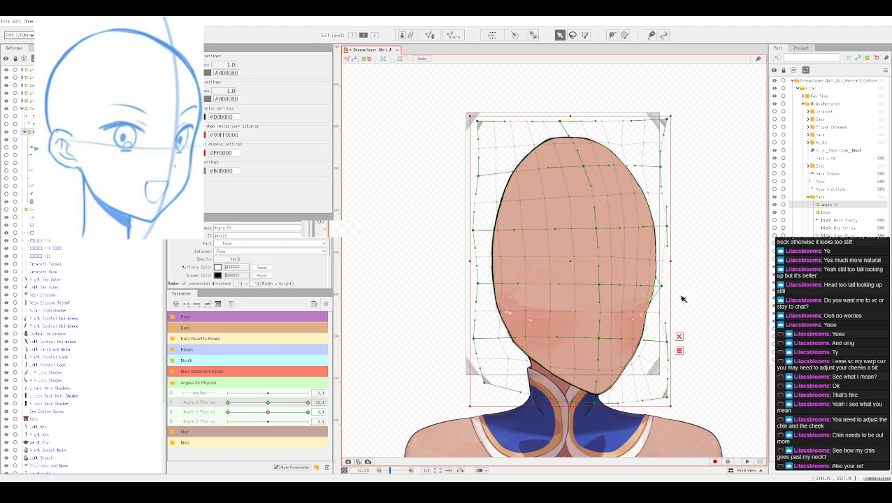
left_click(571, 330)
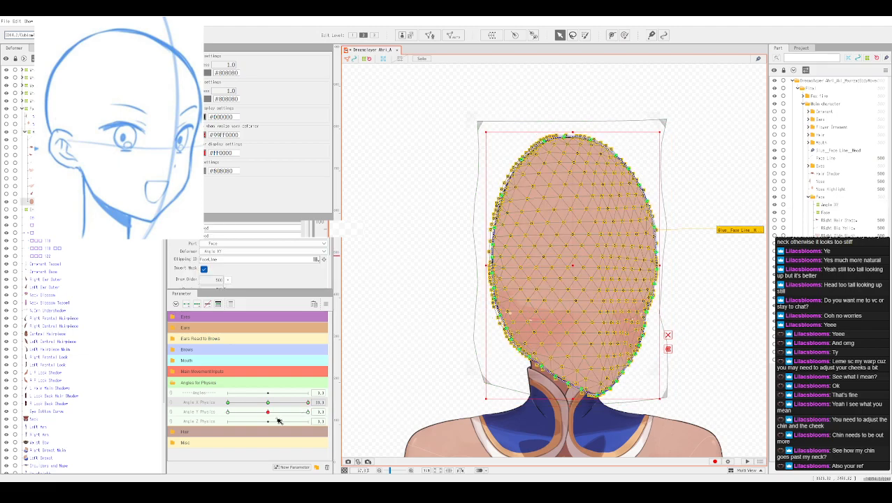
left_click_drag(312, 403, 354, 409)
key("p")
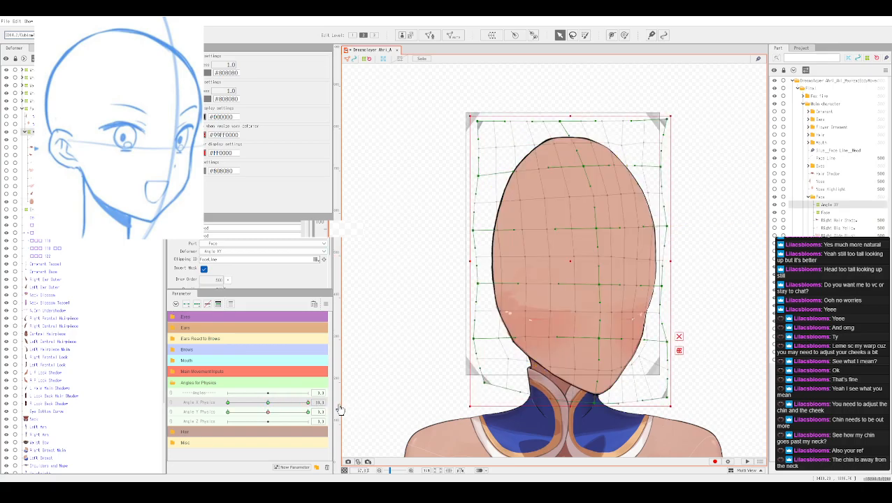
key("ctrl+z")
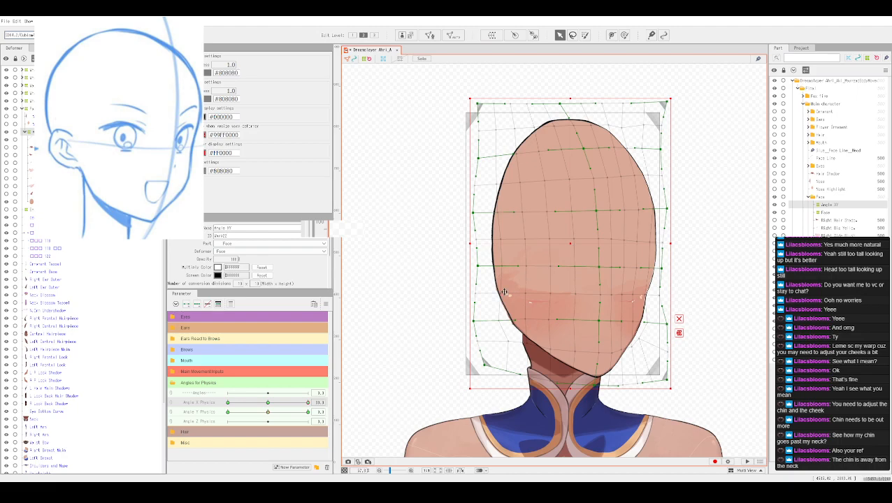
Step: Move the Angle XY deformer's left side control points outward to widen the back of the head at maximum Angle X Physics
mouse_move(312, 405)
left_mouse_down()
mouse_move(269, 407)
mouse_move(321, 412)
left_mouse_up()
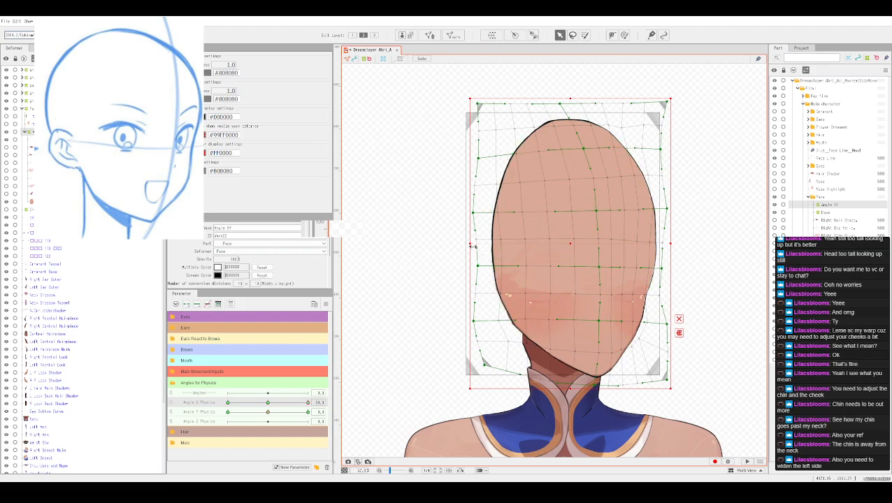
left_click_drag(478, 267, 473, 269)
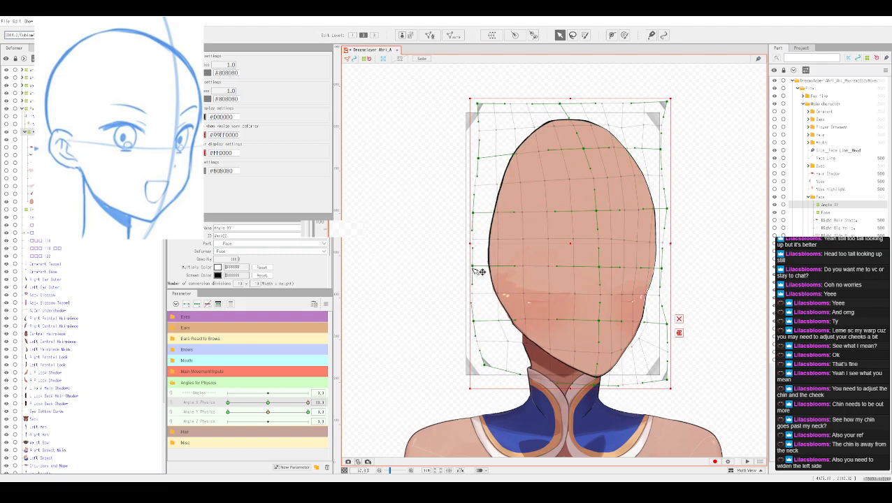
left_click_drag(477, 218, 466, 217)
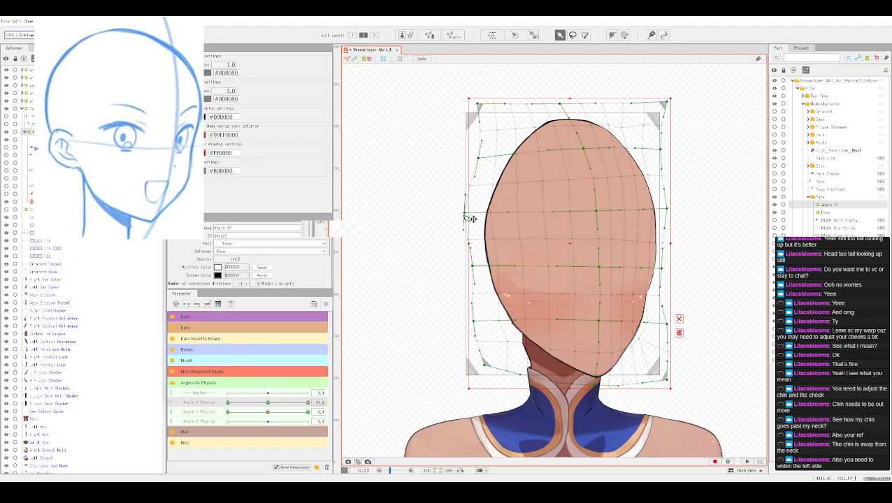
left_click_drag(478, 160, 471, 158)
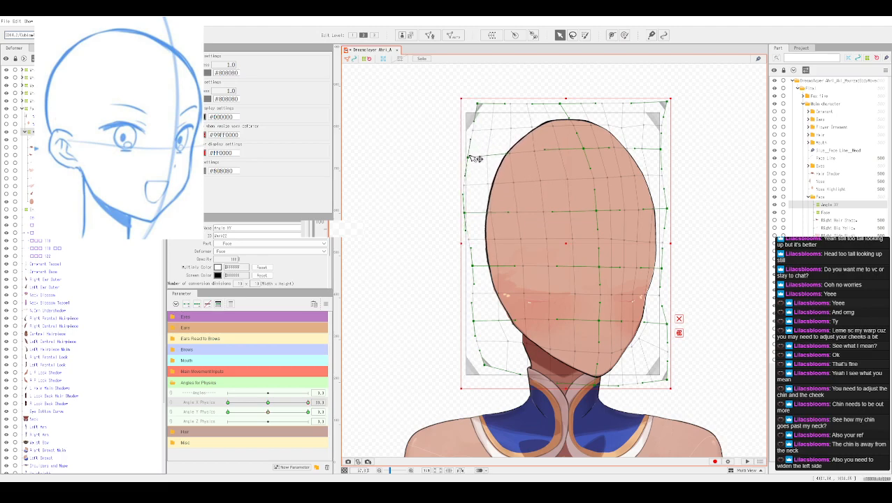
Step: Pull the Angle XY deformer's upper and lower left points outward at maximum Angle X Physics, and preview the head without the selection
left_click_drag(477, 105, 458, 95)
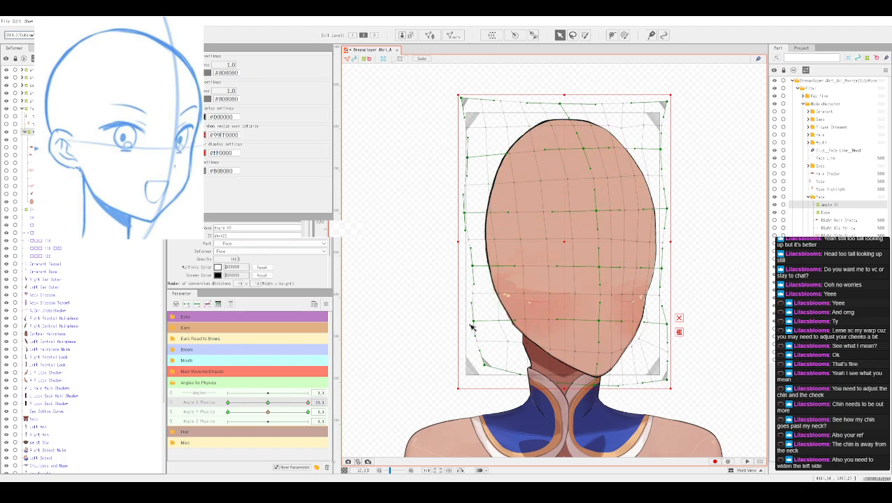
left_click_drag(474, 321, 469, 323)
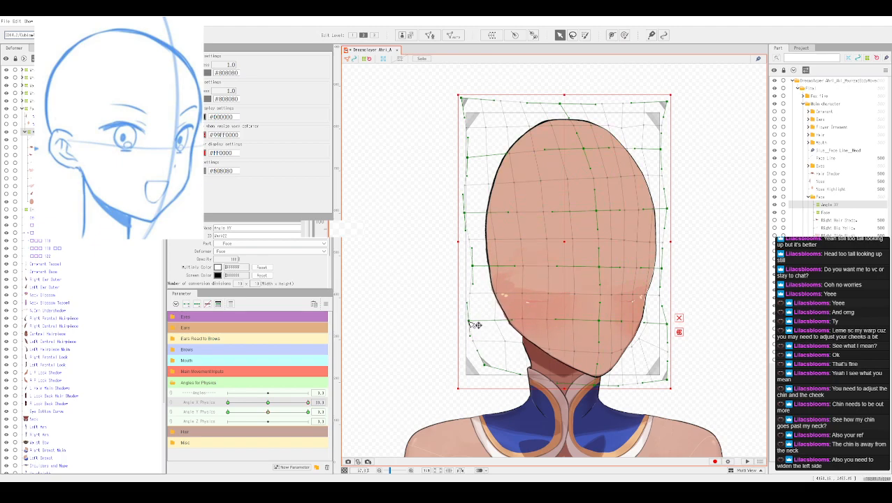
left_click_drag(486, 365, 473, 371)
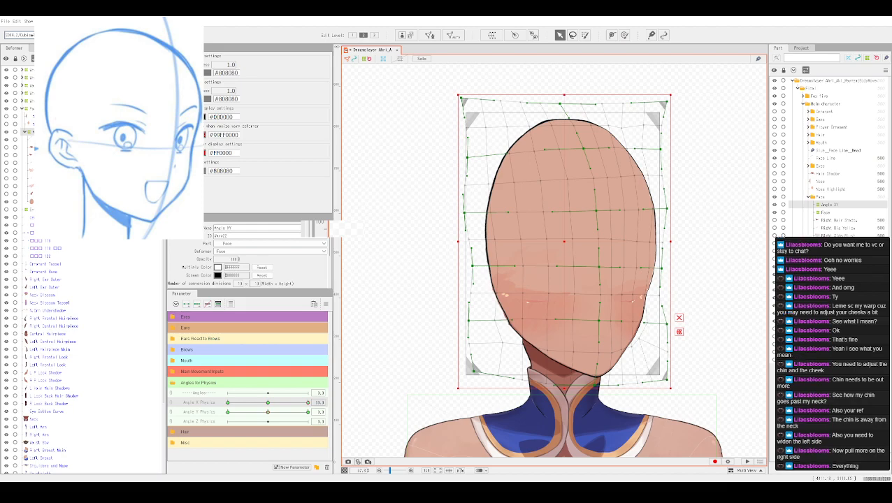
left_click(668, 332)
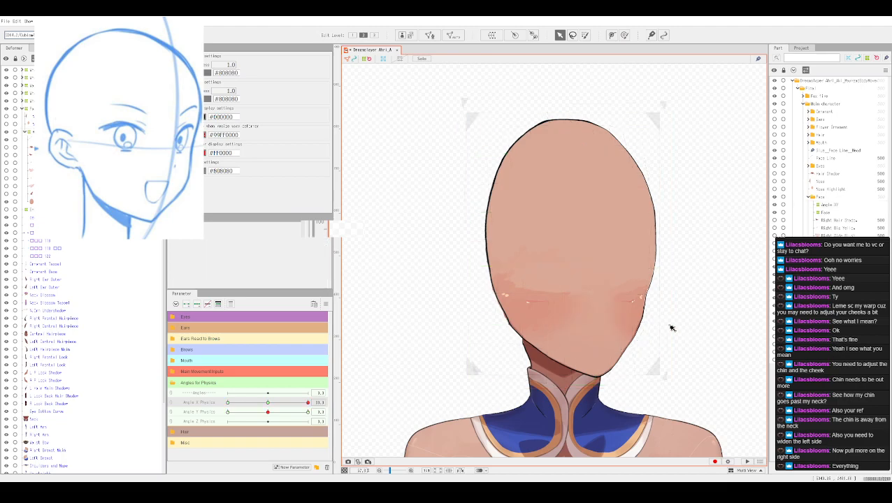
left_click(598, 315)
key("ctrl+h")
key("ctrl+h")
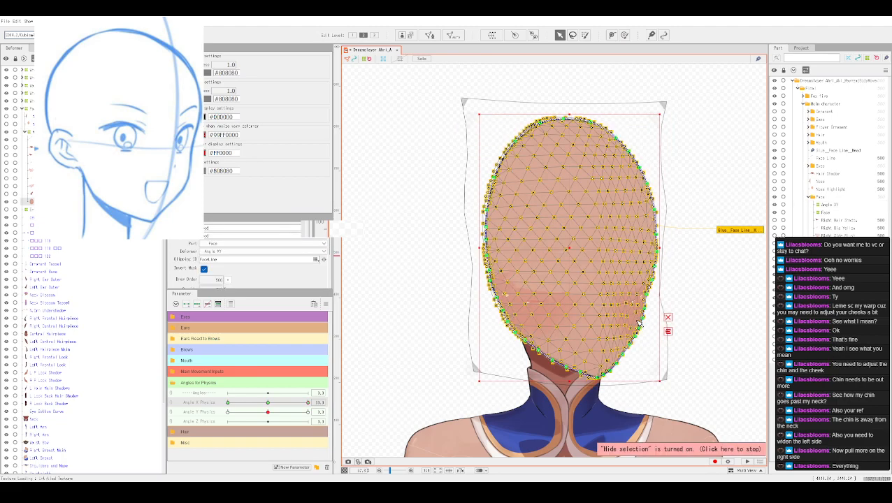
key("ctrl+h")
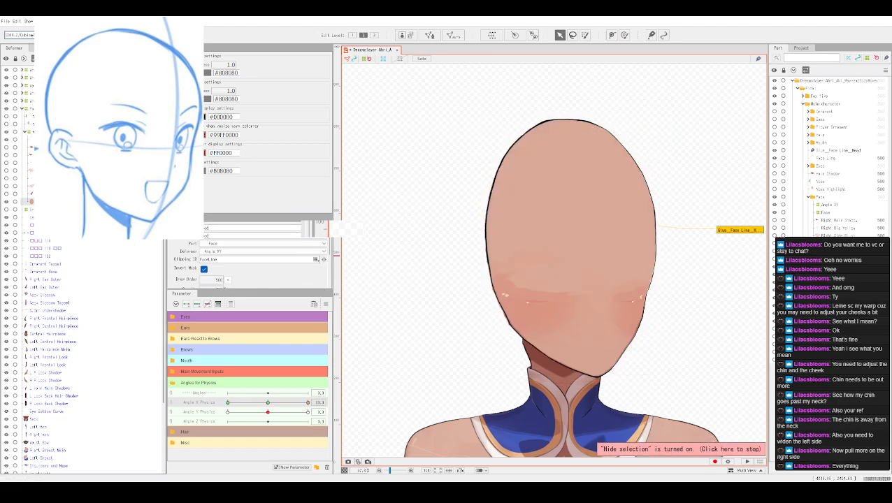
Step: Move the Angle XY deformer's right side control points and lower right corner outward to widen the far side of the face
left_click(43, 132)
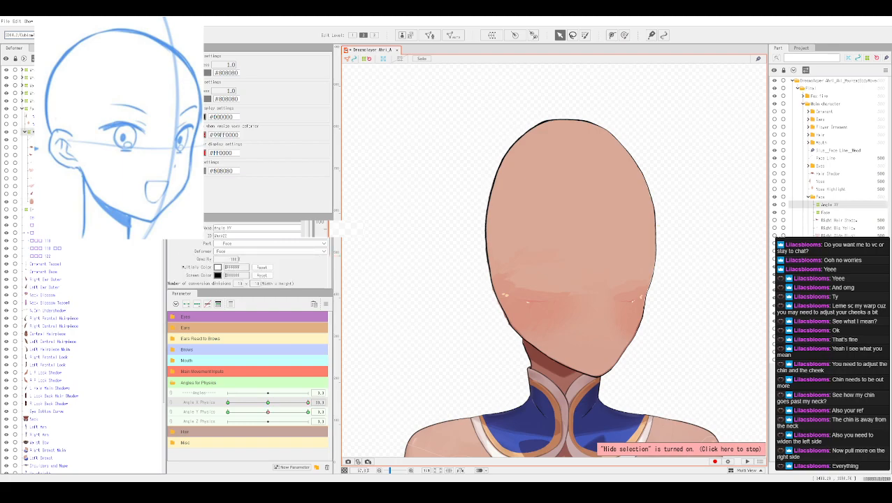
key("ctrl+h")
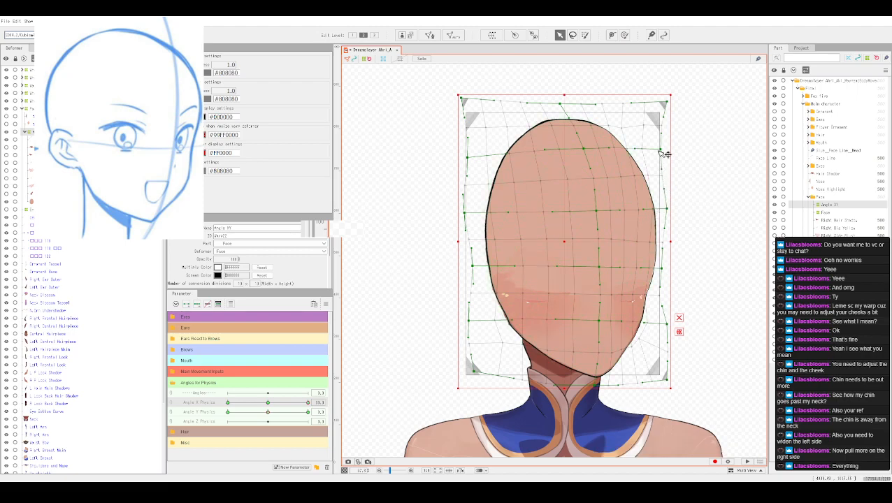
left_click_drag(660, 150, 667, 150)
left_click_drag(673, 213, 679, 214)
left_click_drag(664, 271, 681, 277)
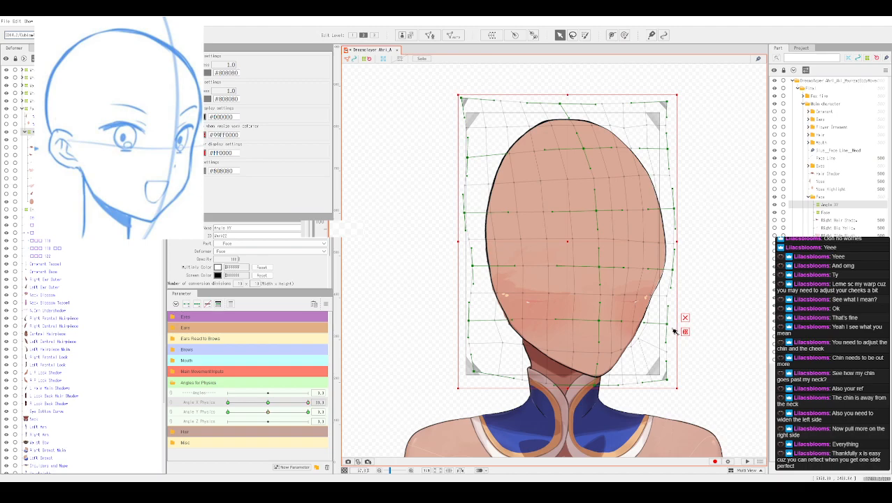
left_click_drag(667, 325, 675, 325)
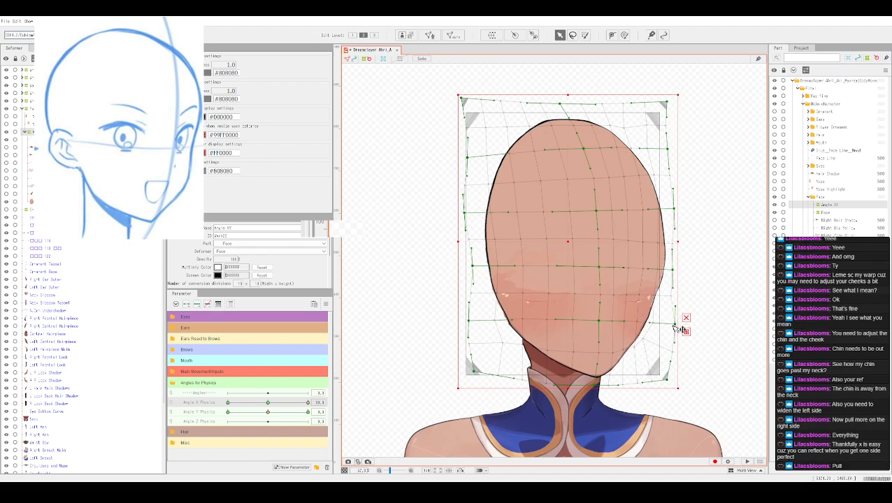
left_click_drag(675, 385, 685, 385)
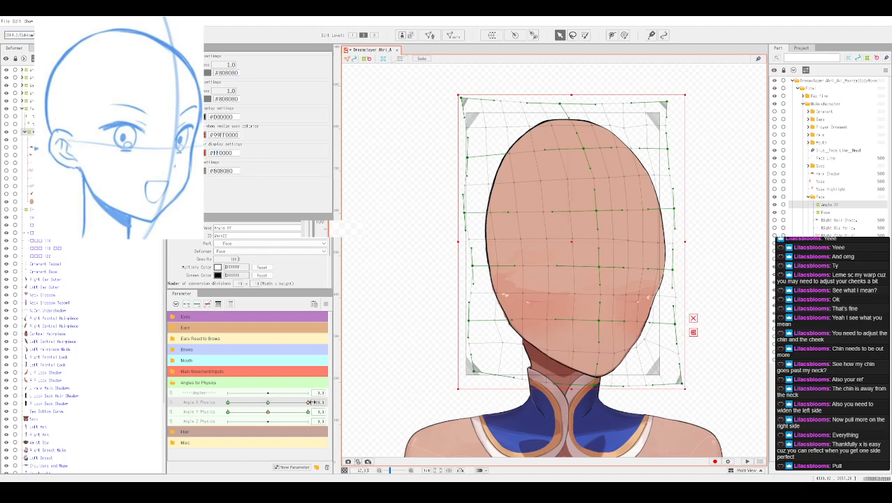
Step: Examine the widened head outline at maximum Angle X Physics against the reference sketch with the selection hidden
left_click_drag(309, 404, 356, 412)
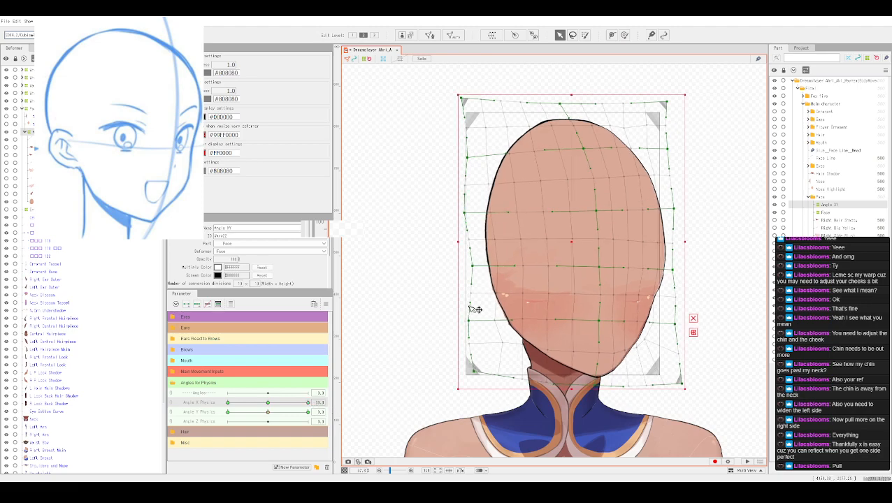
key("ctrl+h")
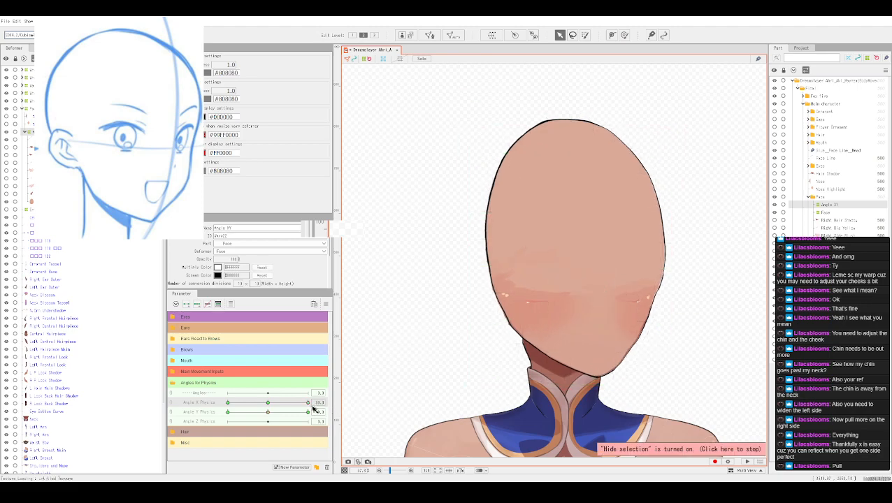
mouse_move(312, 405)
left_mouse_down()
mouse_move(268, 401)
mouse_move(309, 403)
left_mouse_up()
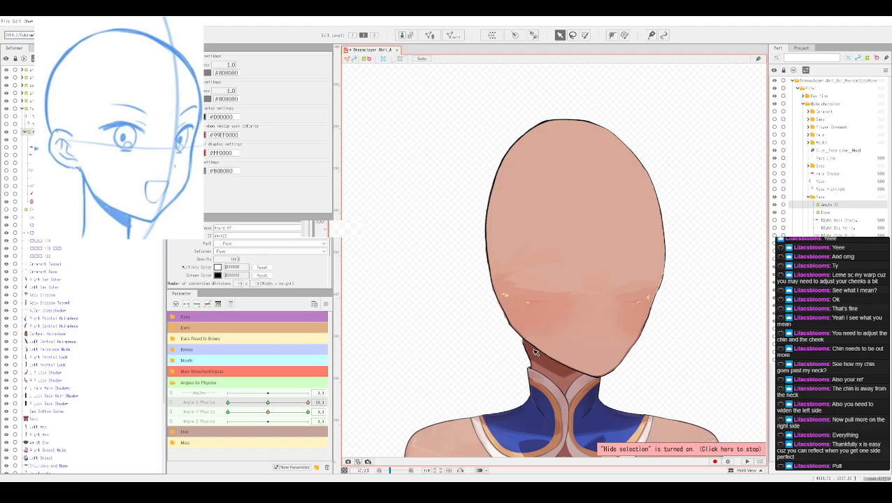
left_click(646, 301)
left_click(643, 302)
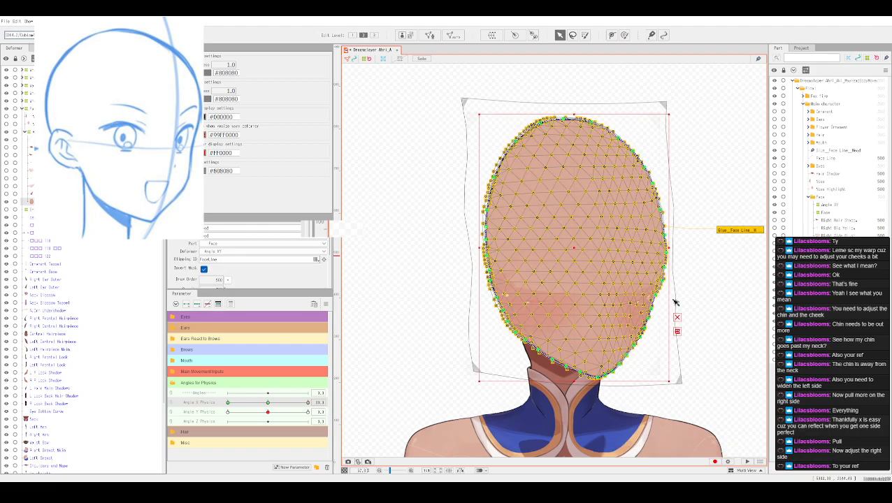
key("ctrl+h")
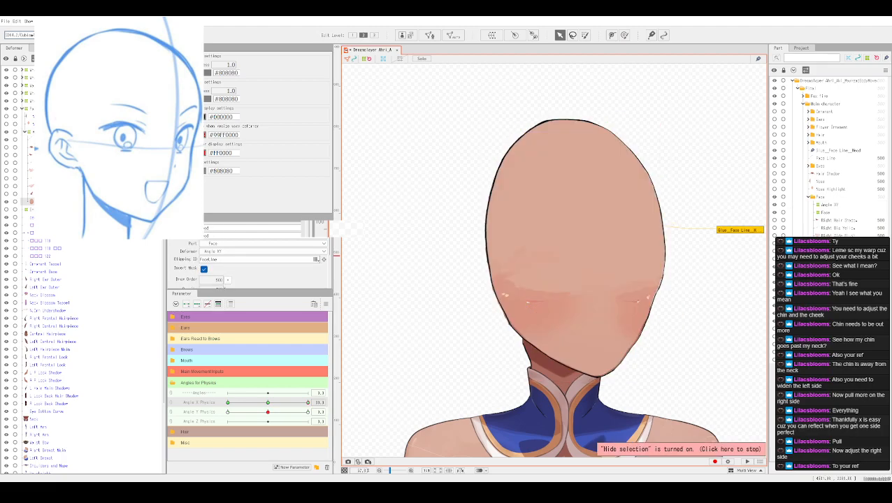
left_click(42, 131)
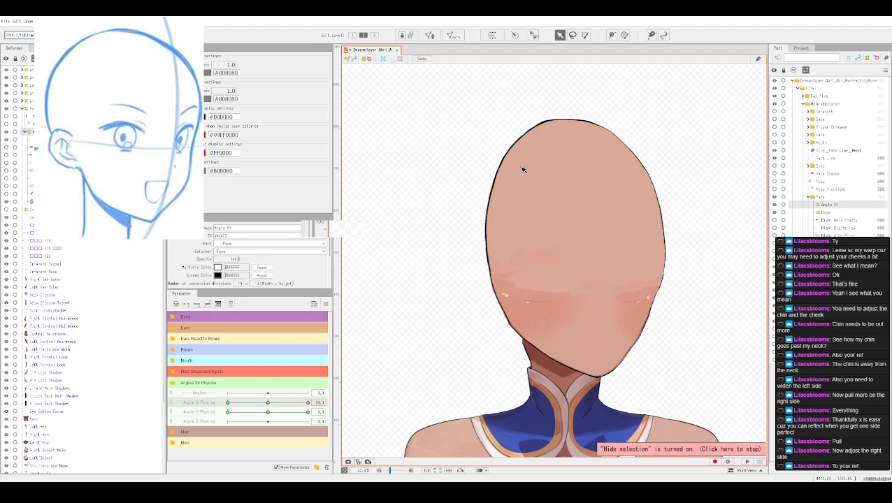
left_click(497, 274)
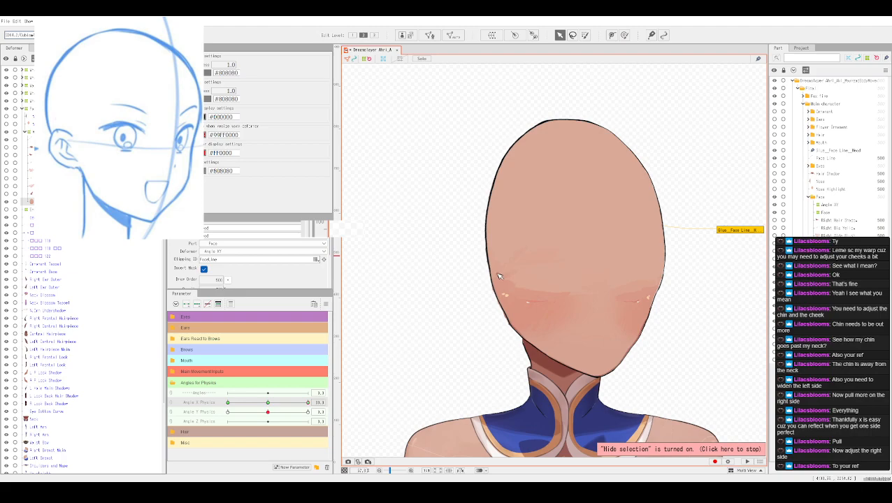
Step: Try nudging an Angle XY left edge point inward and the point beside the far cheek outward, undoing both moves
left_click(42, 132)
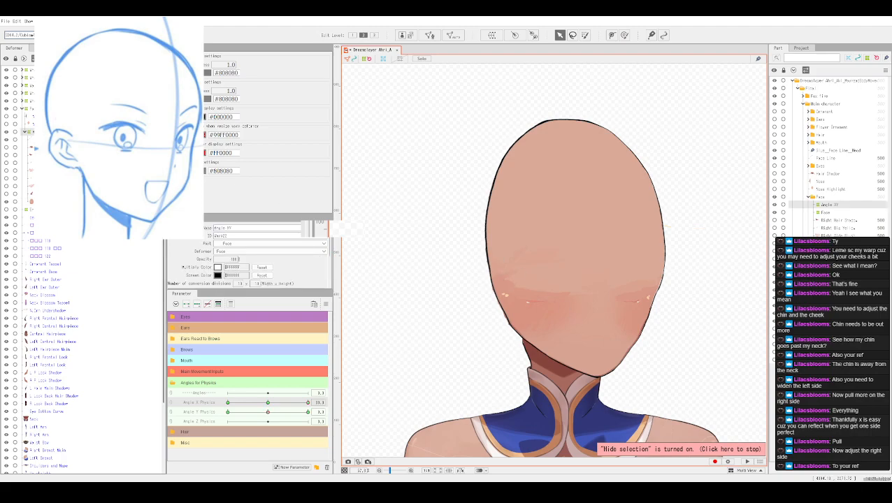
key("ctrl+h")
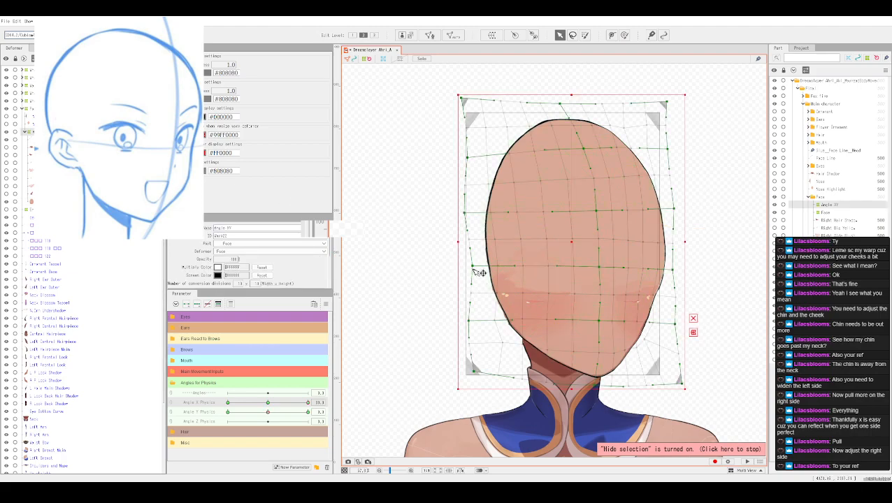
left_click_drag(474, 269, 477, 269)
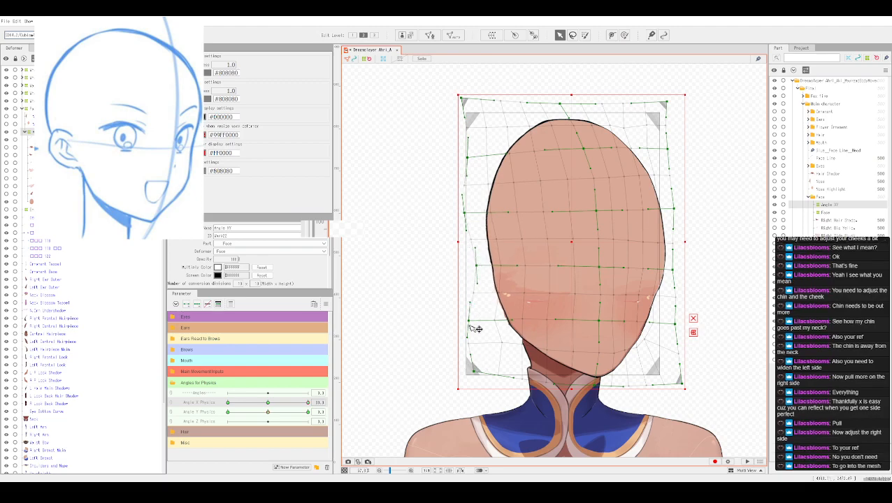
key("ctrl+z")
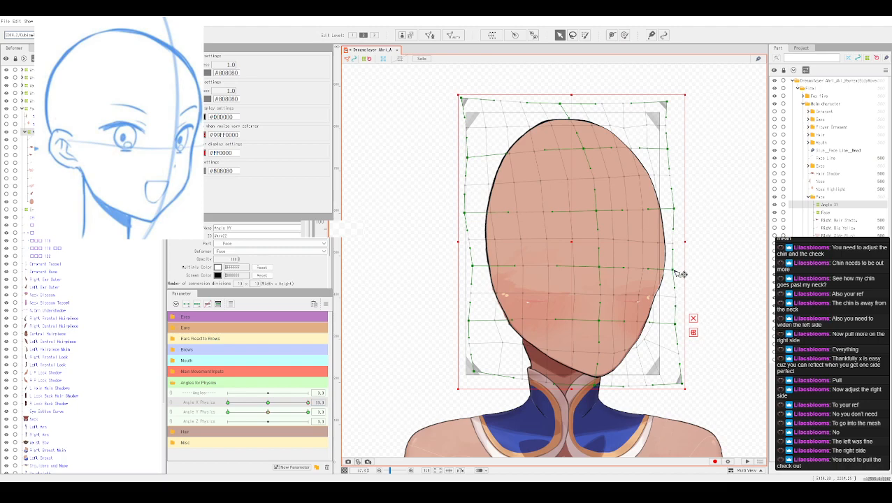
left_click_drag(676, 272, 681, 269)
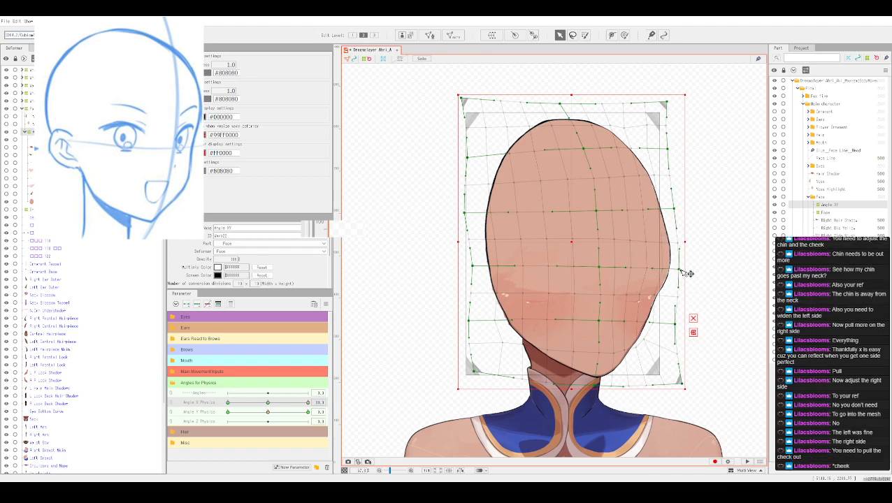
key("ctrl+z")
Step: Pull the Angle XY deformer's edge point and handles beside the far cheek outward, checking the outline without the selection
left_click_drag(677, 293, 690, 292)
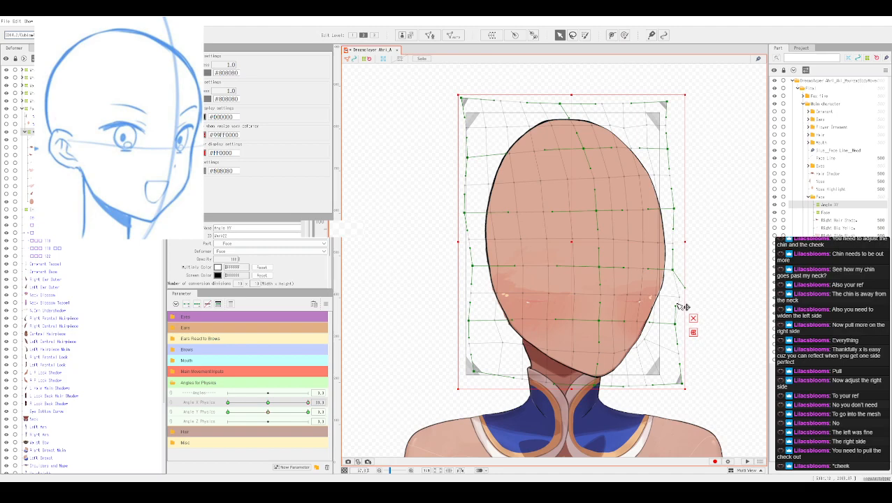
left_click_drag(684, 309, 691, 313)
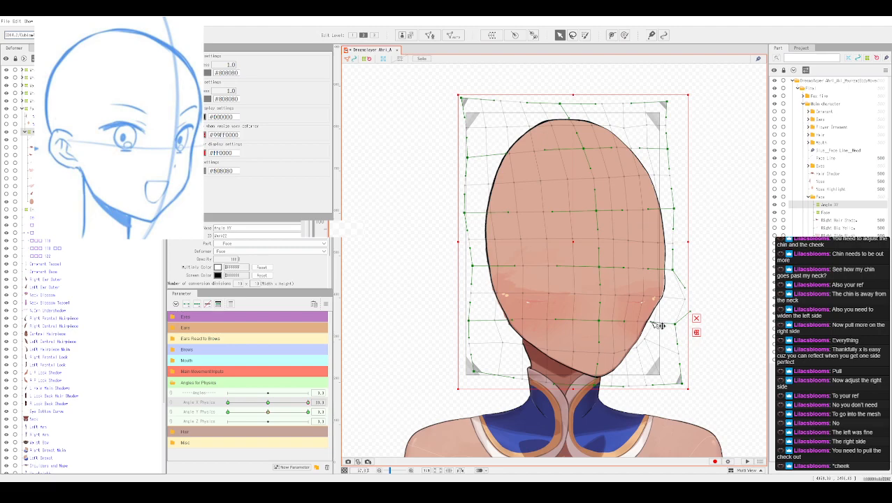
left_click_drag(650, 320, 651, 323)
key("ctrl+h")
key("ctrl+h")
left_click_drag(679, 274, 678, 271)
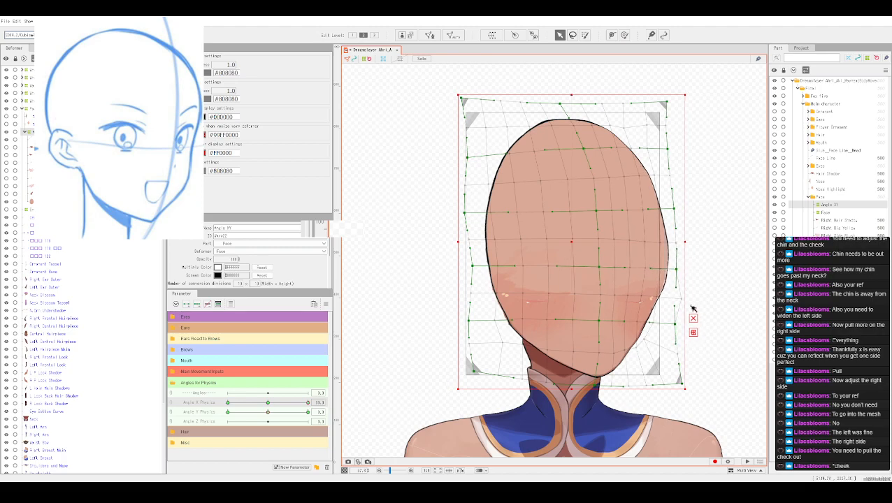
Step: Adjust the edge handles between the far cheek and the lower right corner of Angle XY to smooth the jaw curve
left_click_drag(674, 308, 682, 309)
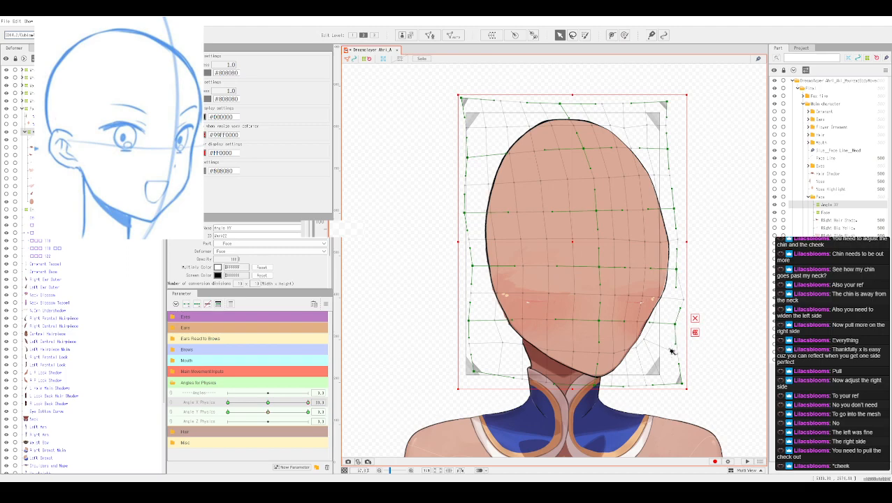
left_click_drag(682, 339, 697, 363)
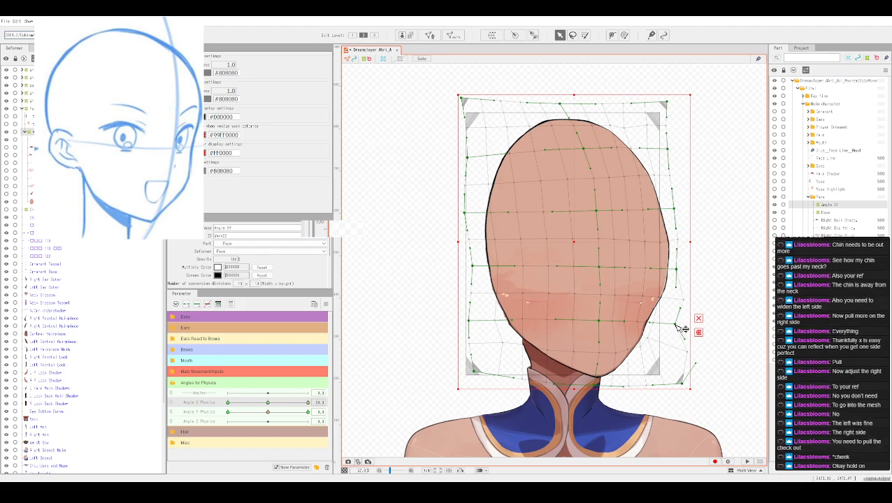
left_click_drag(677, 326, 679, 325)
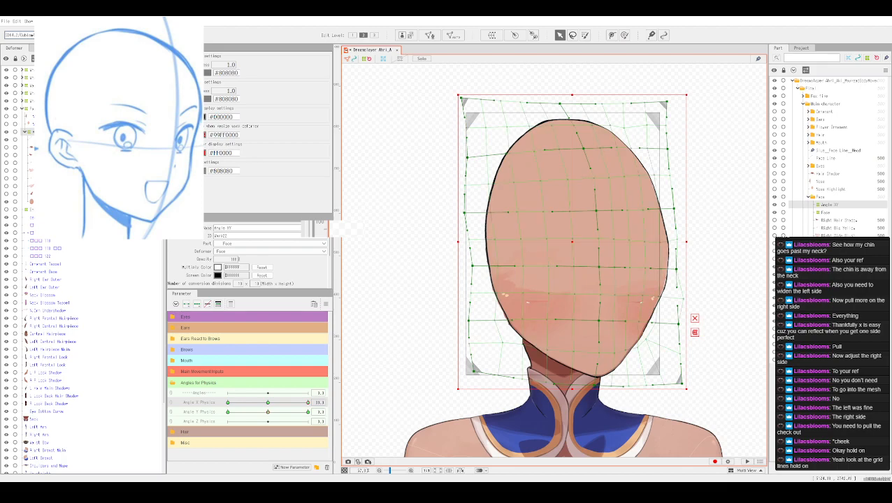
left_click_drag(681, 383, 685, 364)
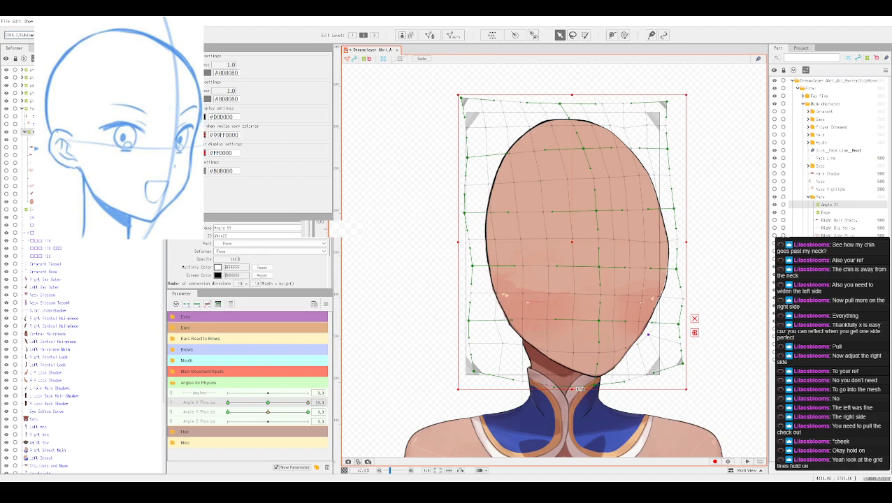
Step: Pull the inward-facing handle of the far cheek's edge point slightly outward to round the lower cheek
scroll(603, 384, "up", 2)
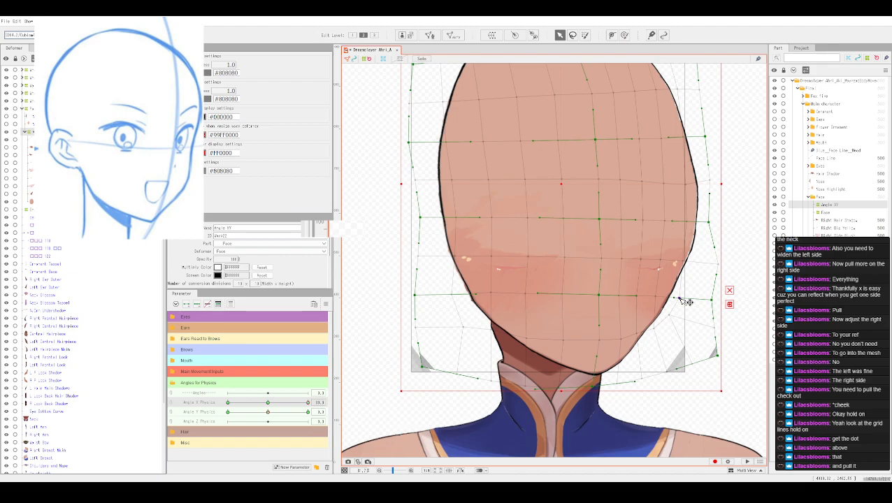
left_click_drag(685, 302, 705, 307)
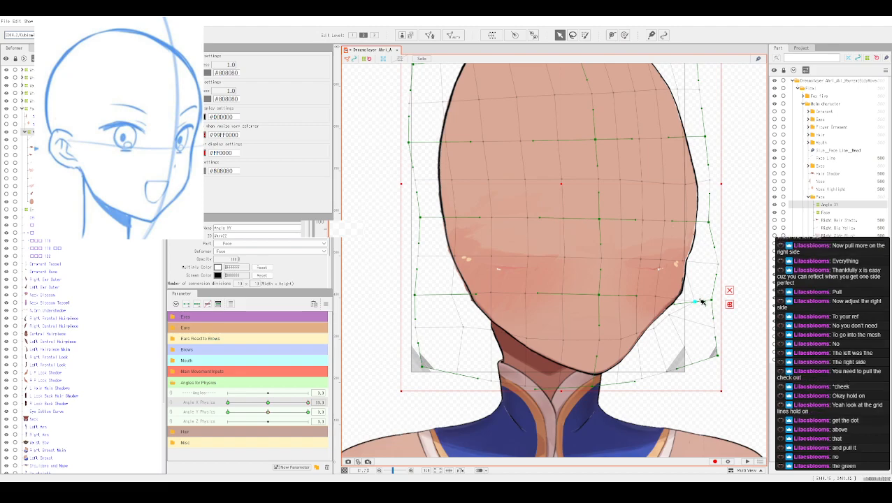
mouse_move(696, 302)
left_mouse_down()
mouse_move(675, 298)
mouse_move(701, 303)
left_mouse_up()
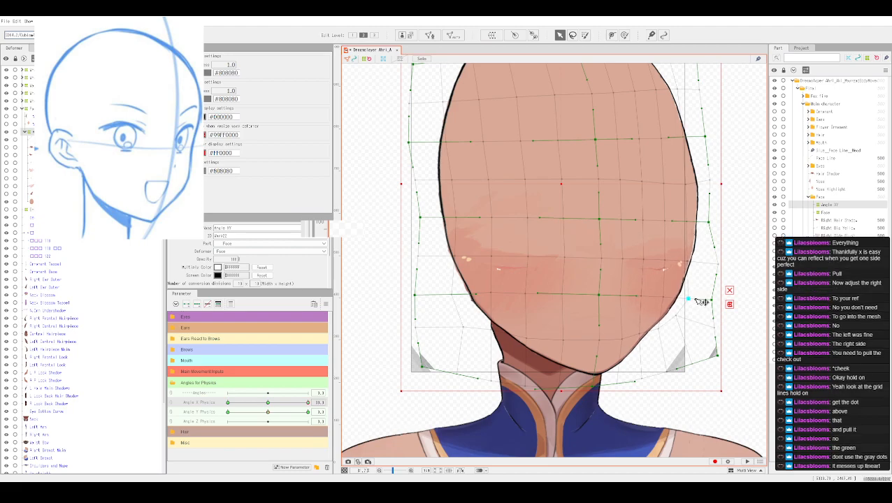
scroll(701, 303, "down", 2)
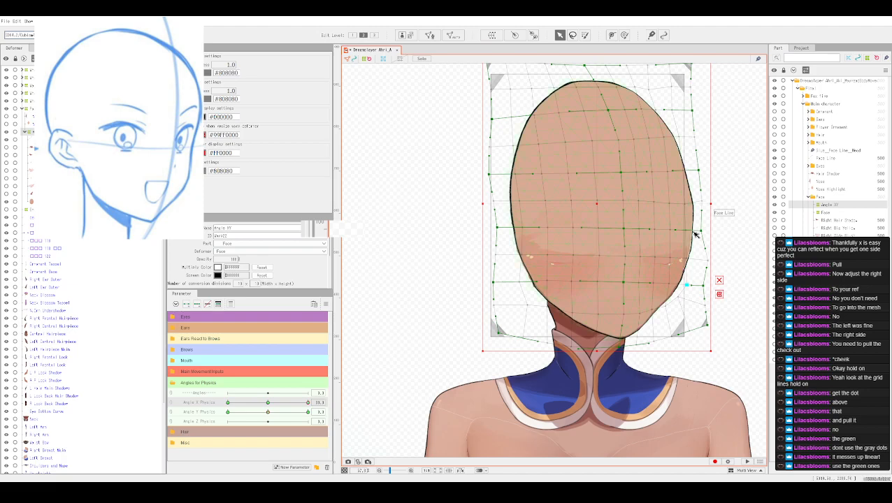
scroll(701, 223, "up", 2)
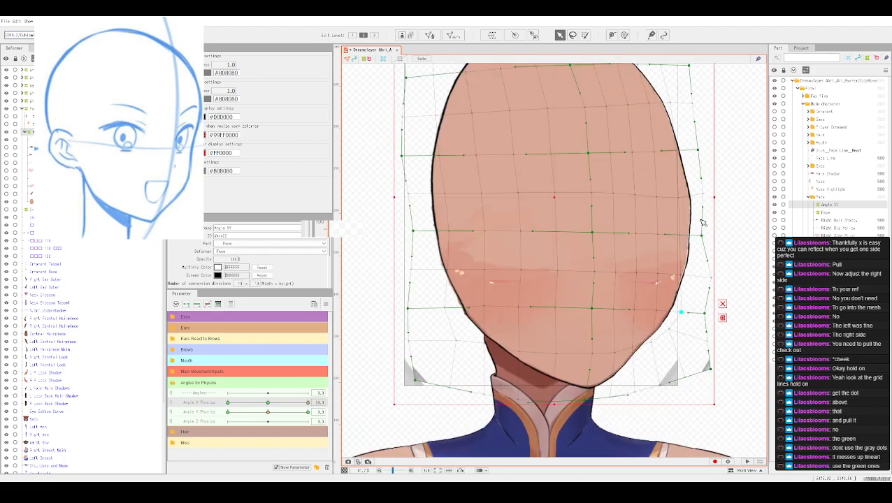
Step: Examine the far cheek and jaw outline, selecting the Head and Face Line meshes to compare how the line art follows the skin
scroll(703, 222, "down", 2)
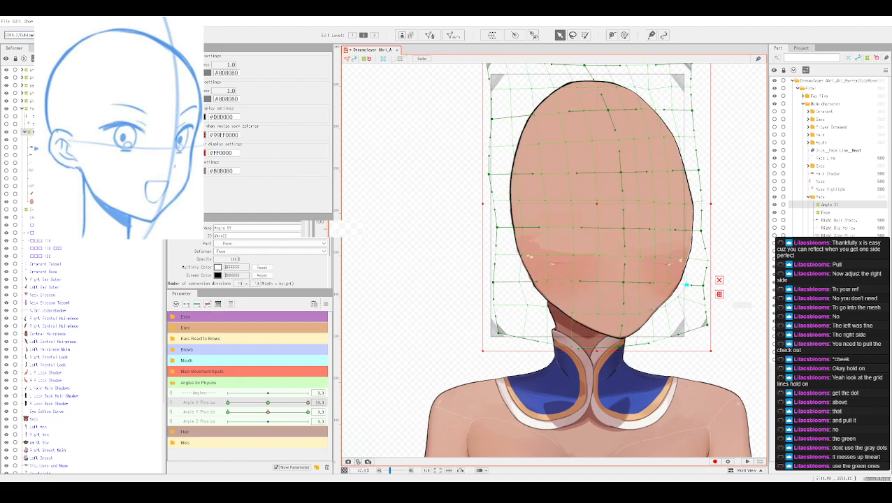
scroll(704, 318, "up", 3)
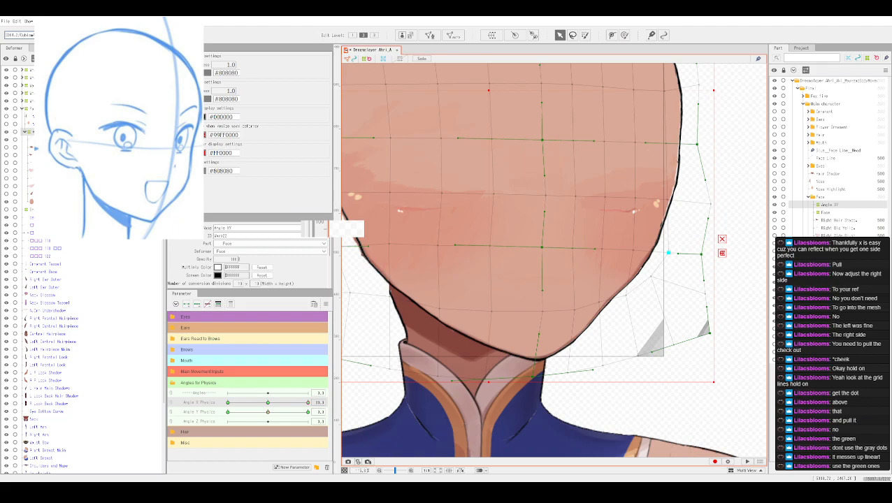
scroll(681, 255, "down", 1)
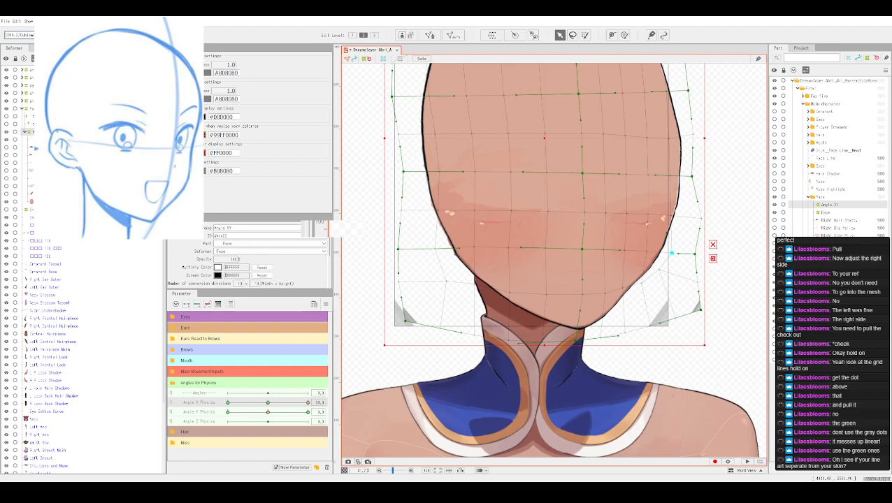
left_click(636, 238)
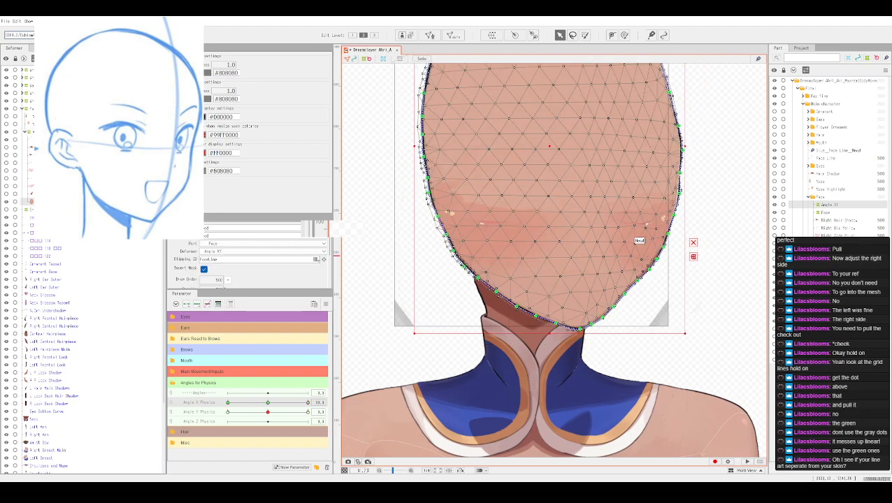
left_click(509, 215)
scroll(560, 202, "up", 2)
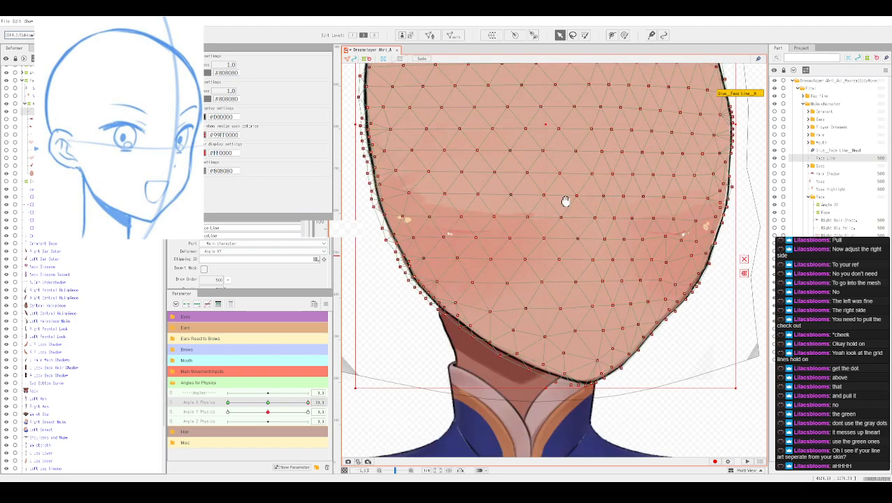
left_click_drag(564, 200, 543, 285)
scroll(544, 285, "down", 2)
scroll(538, 277, "down", 1)
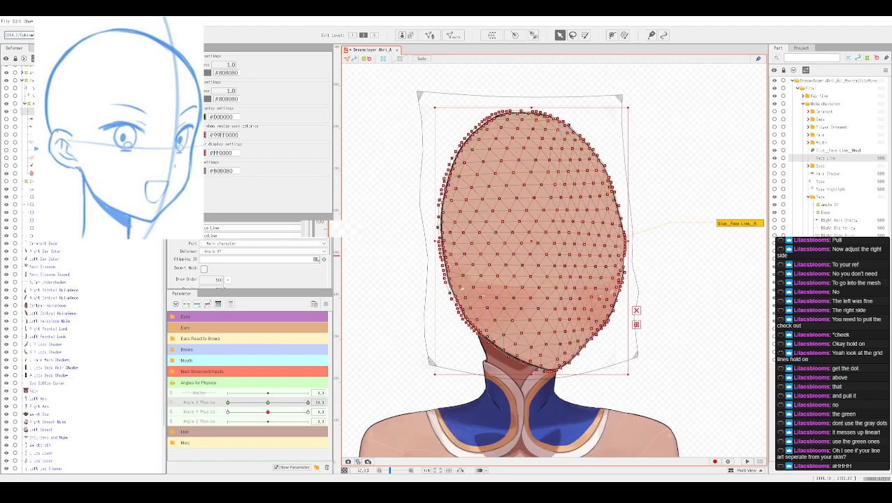
Step: Reselect the Angle XY deformer and pull the inward-facing handle beside the far lower cheek outward
left_click(431, 363)
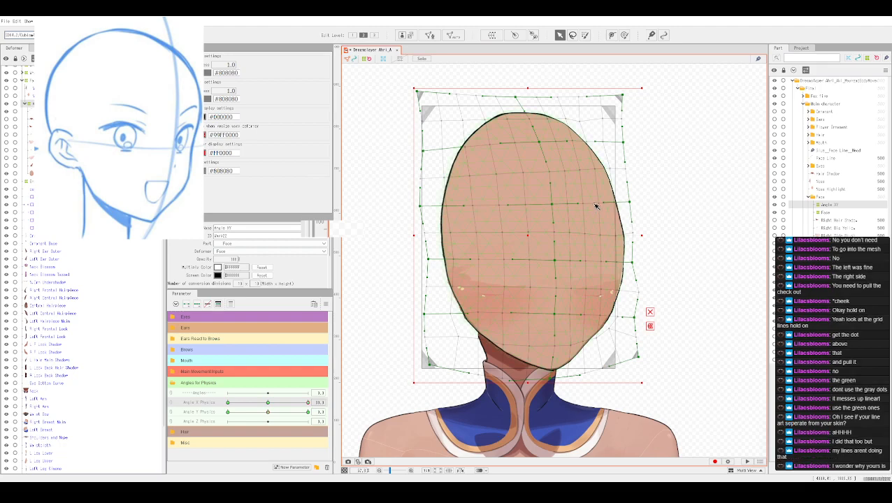
scroll(633, 244, "up", 2)
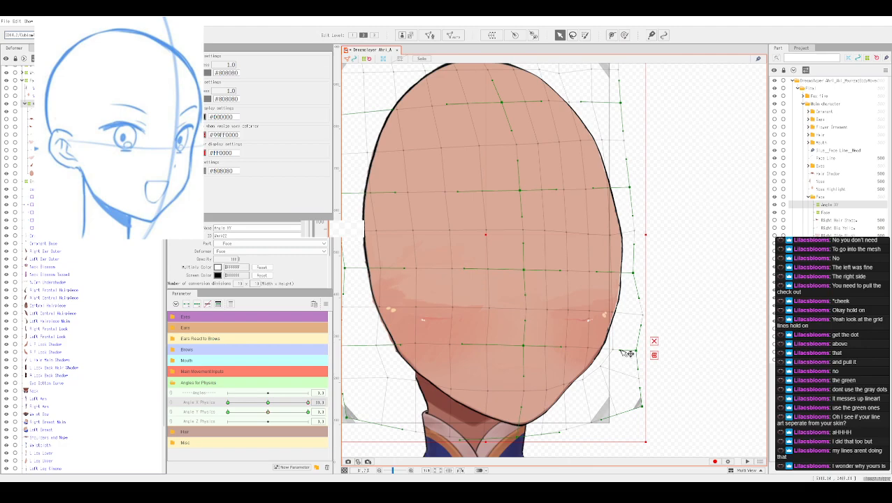
mouse_move(624, 351)
left_mouse_down()
mouse_move(618, 347)
mouse_move(642, 355)
left_mouse_up()
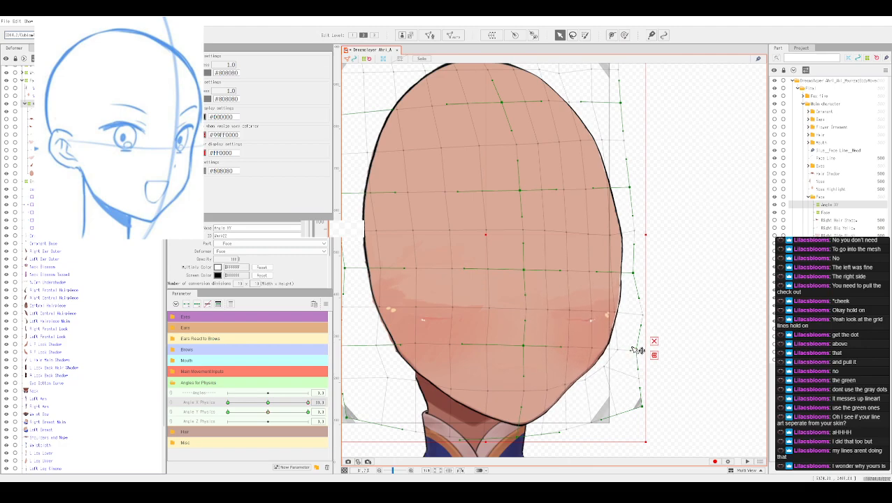